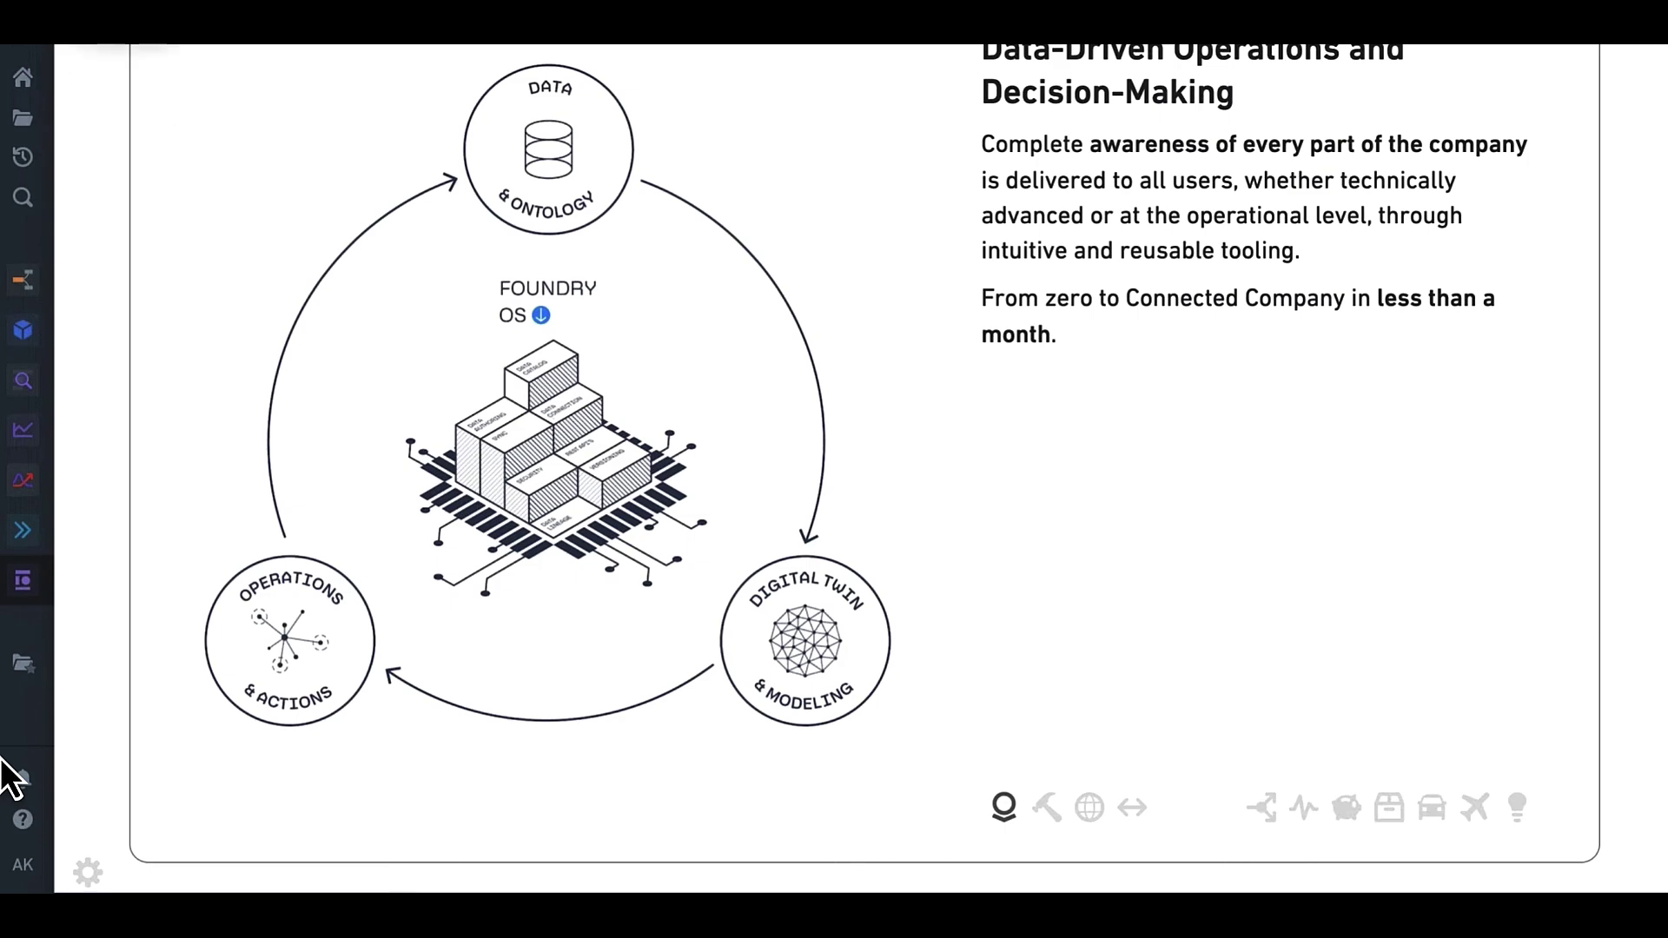
Close the app list and open the Data & Ontology data lineage graph.
{"action": "mouse_move", "coordinate": [7, 777]}
{"action": "scroll", "coordinate": [123, 279], "scroll_direction": "down", "scroll_amount": 3}
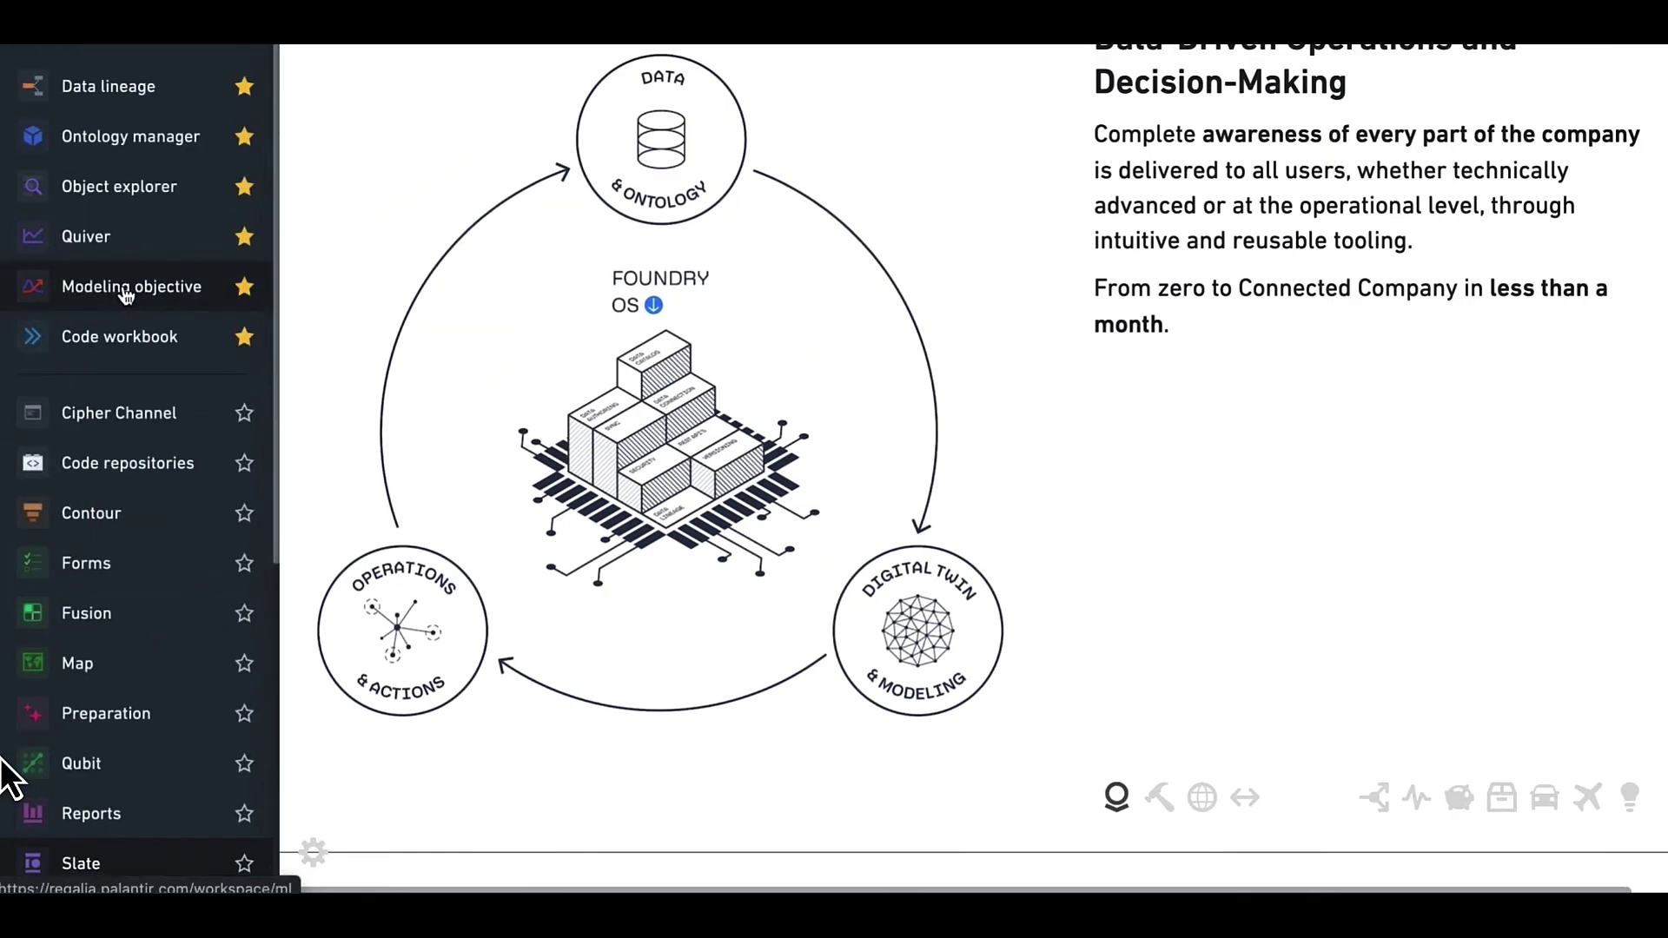
{"action": "mouse_move", "coordinate": [130, 578]}
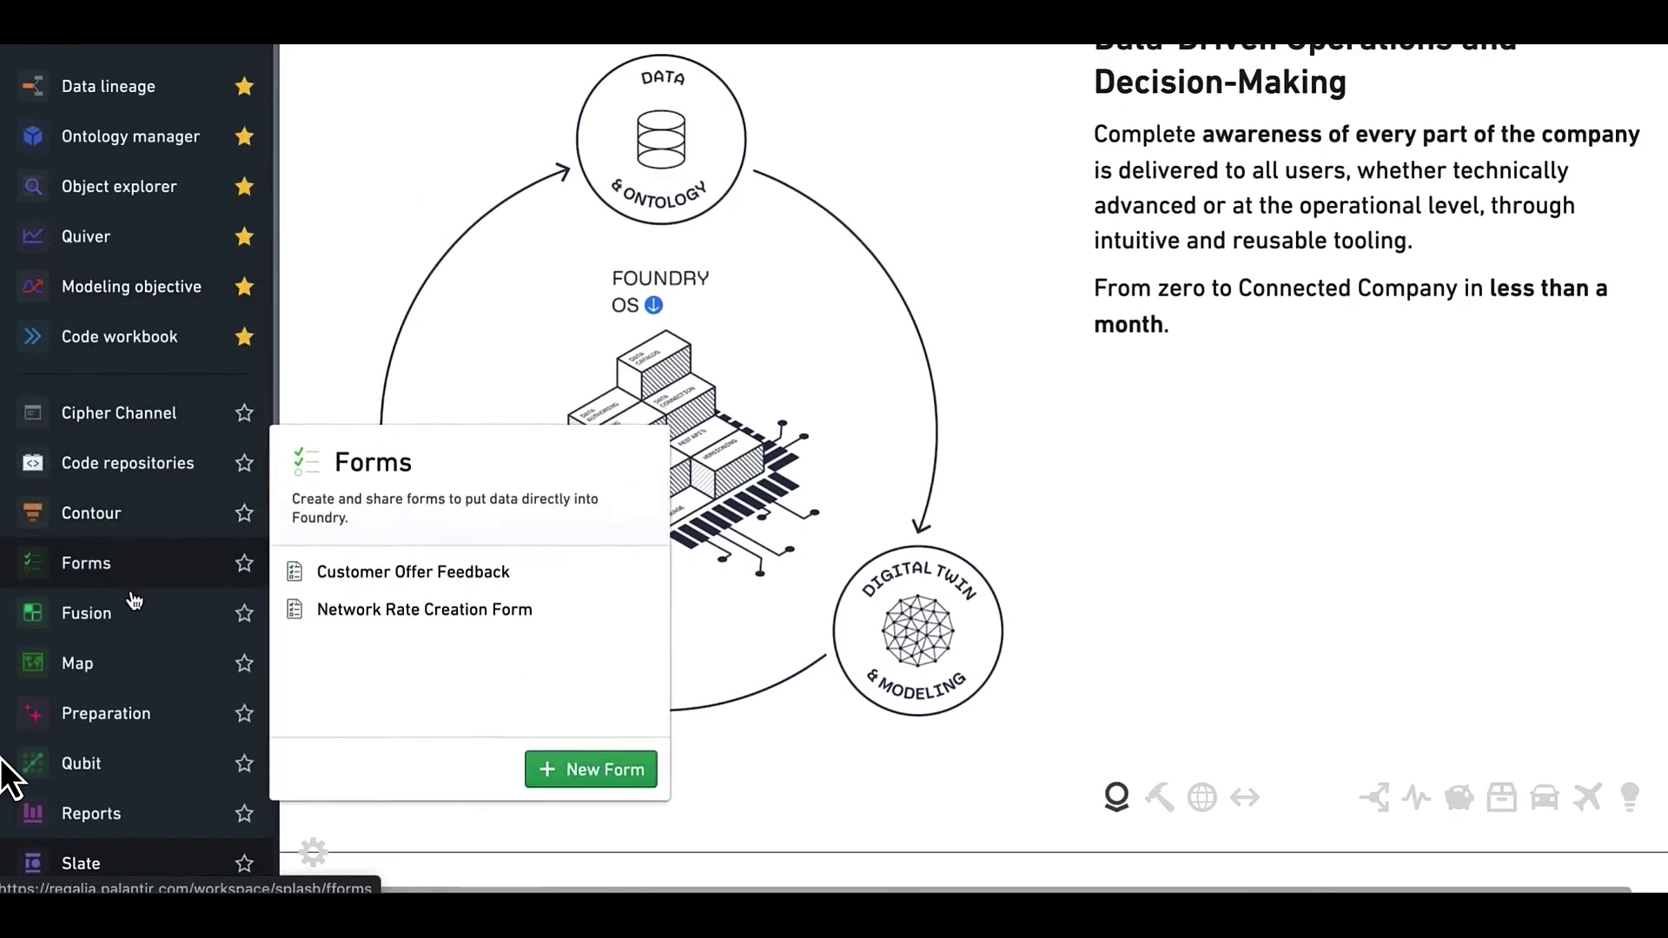
{"action": "mouse_move", "coordinate": [139, 624]}
{"action": "scroll", "coordinate": [139, 624], "scroll_direction": "down", "scroll_amount": 2}
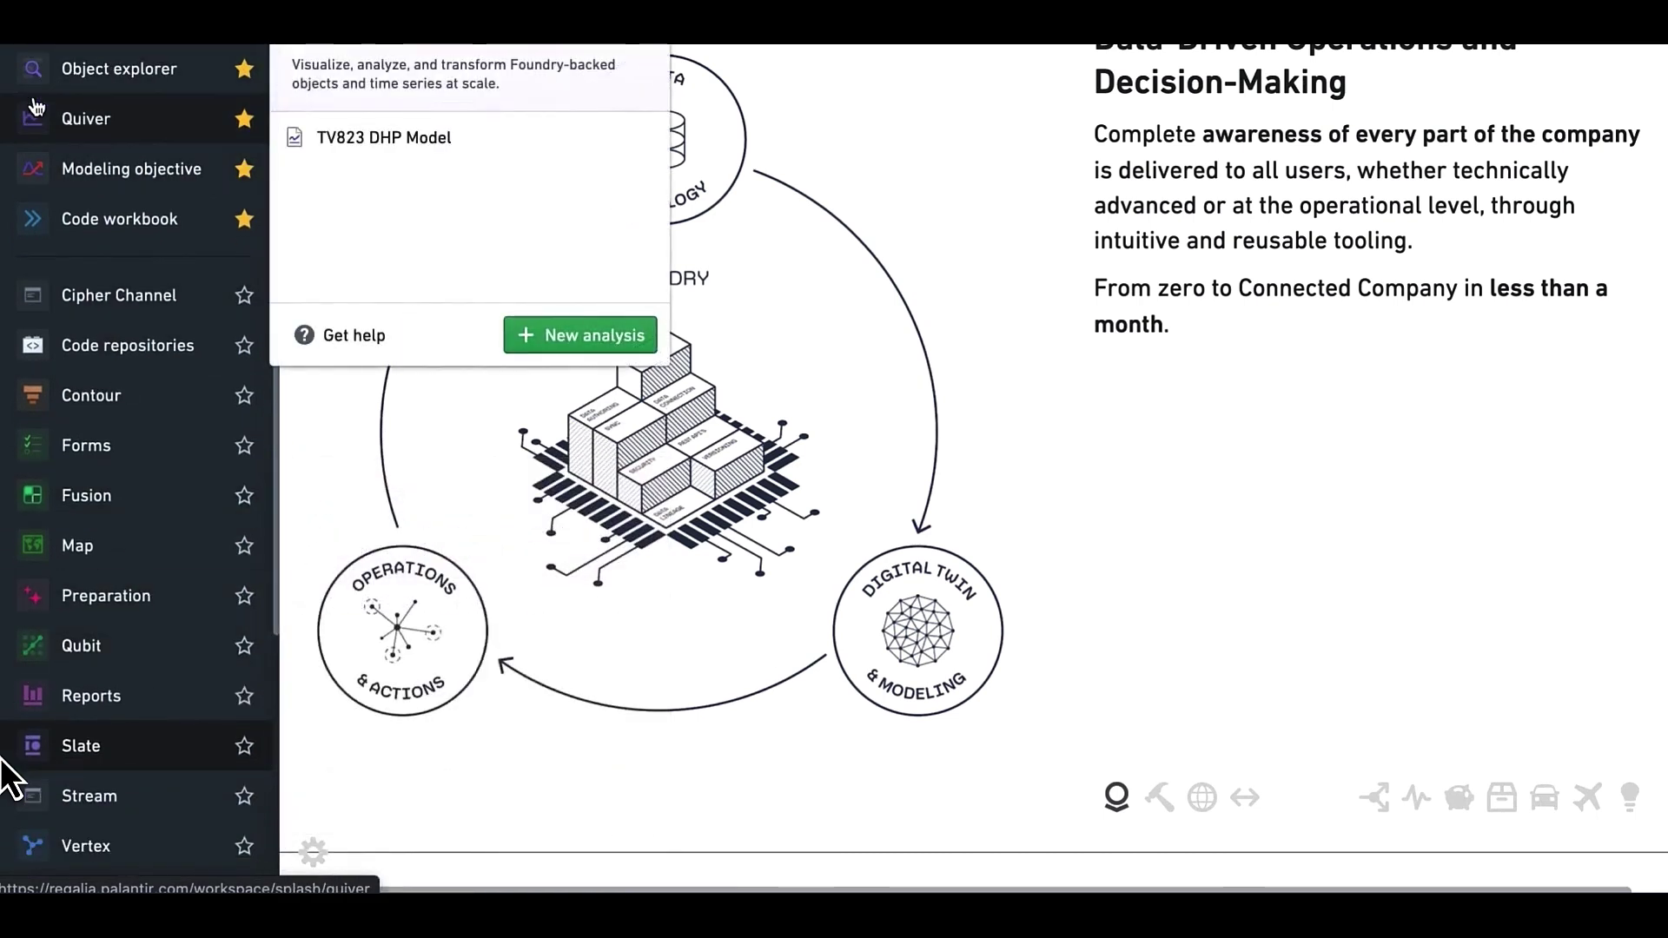
{"action": "left_click", "coordinate": [3, 759]}
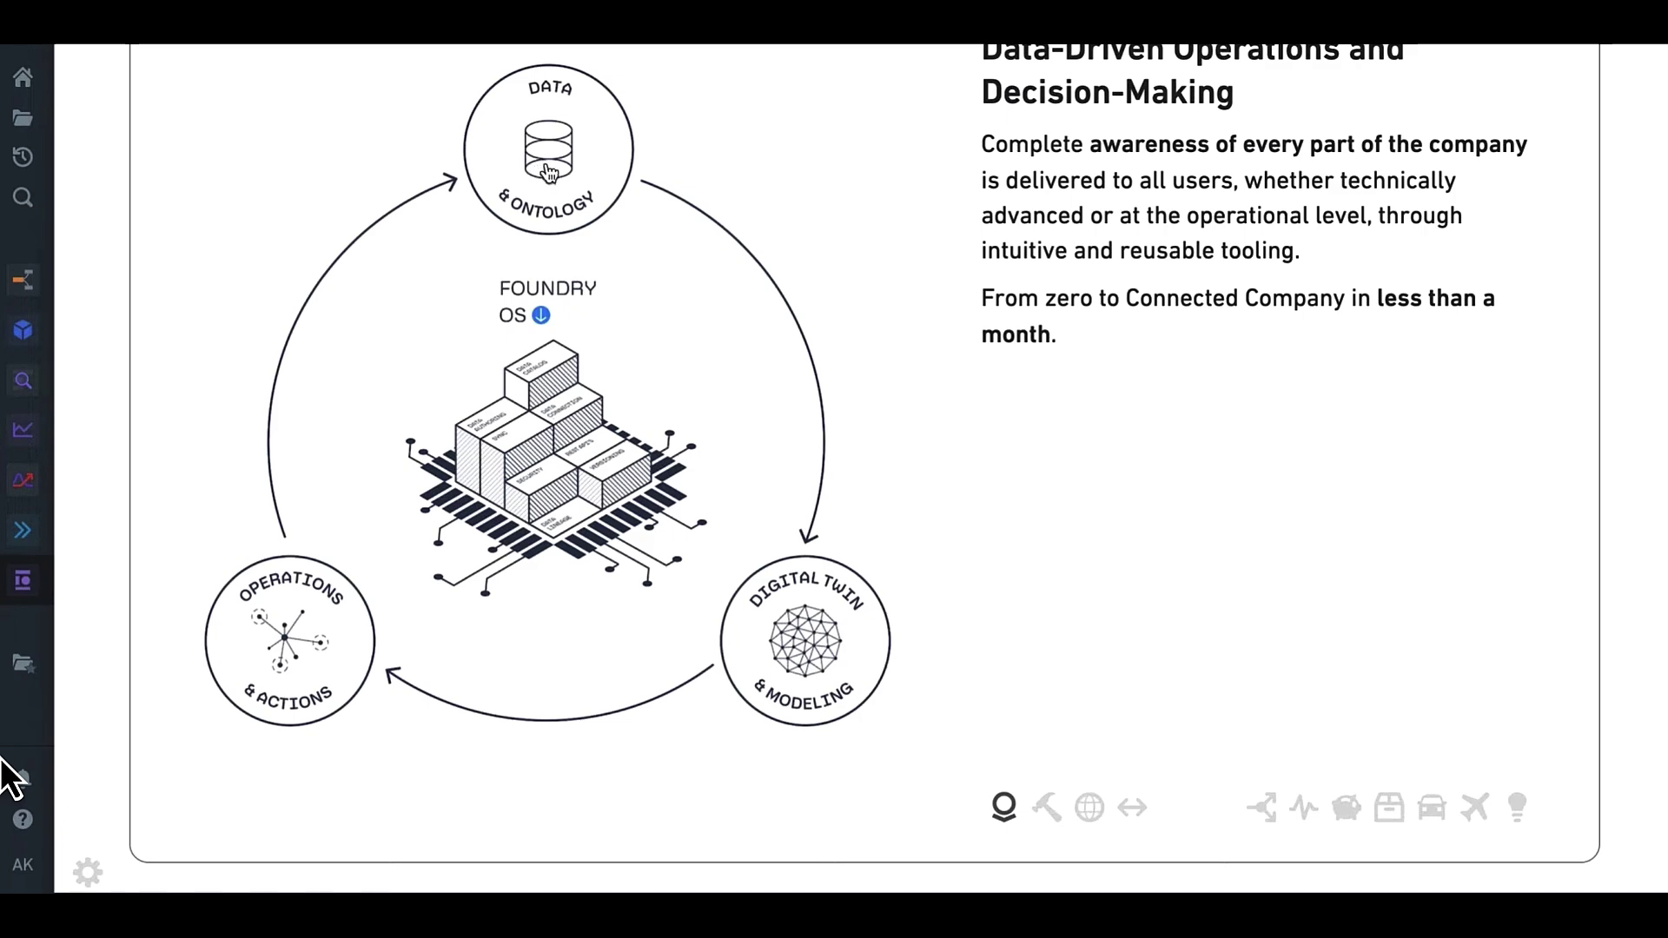
{"action": "left_click", "coordinate": [549, 172]}
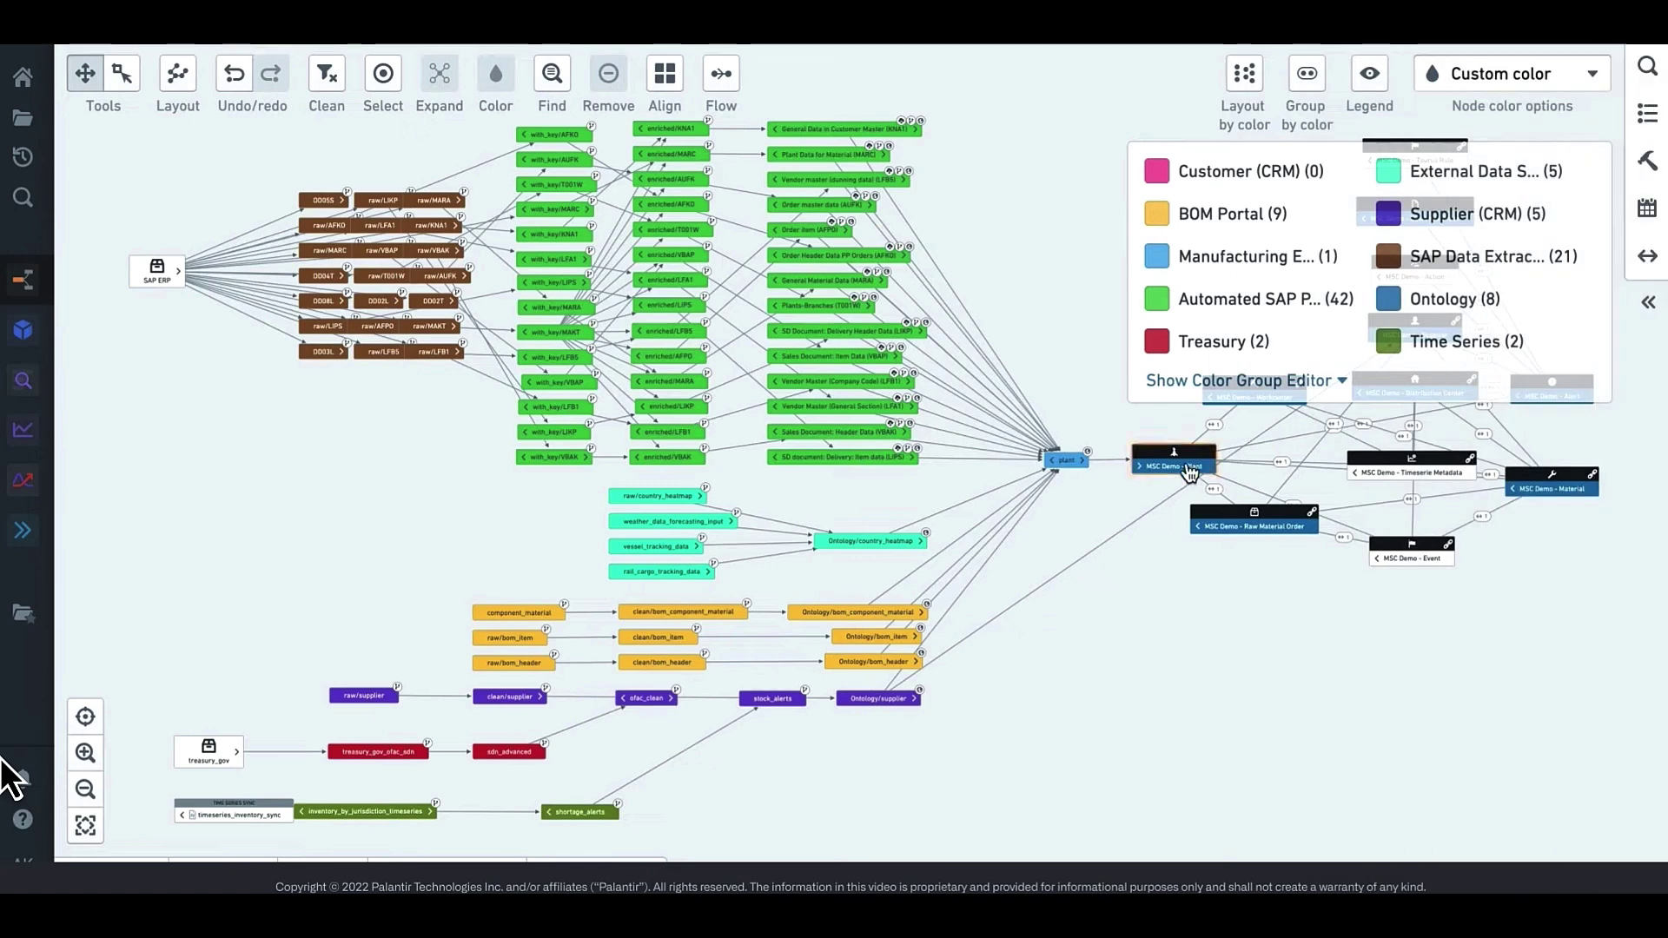
Toggle the Flow animation on the lineage edges on and back off.
{"action": "left_click", "coordinate": [734, 80]}
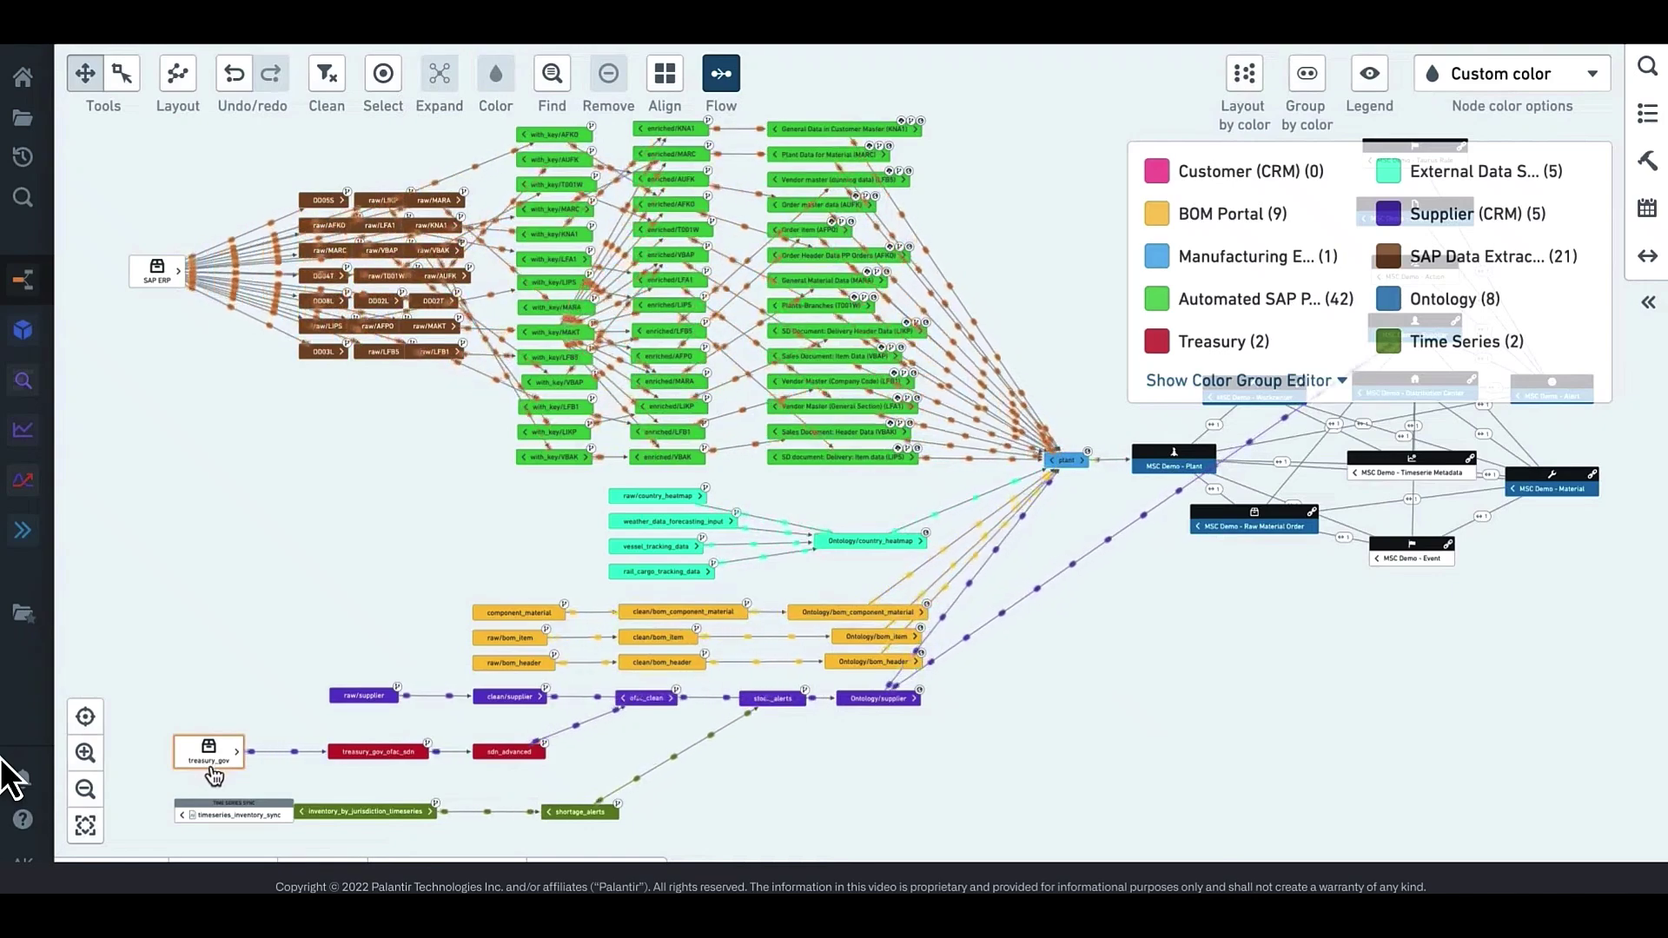
{"action": "mouse_move", "coordinate": [221, 818]}
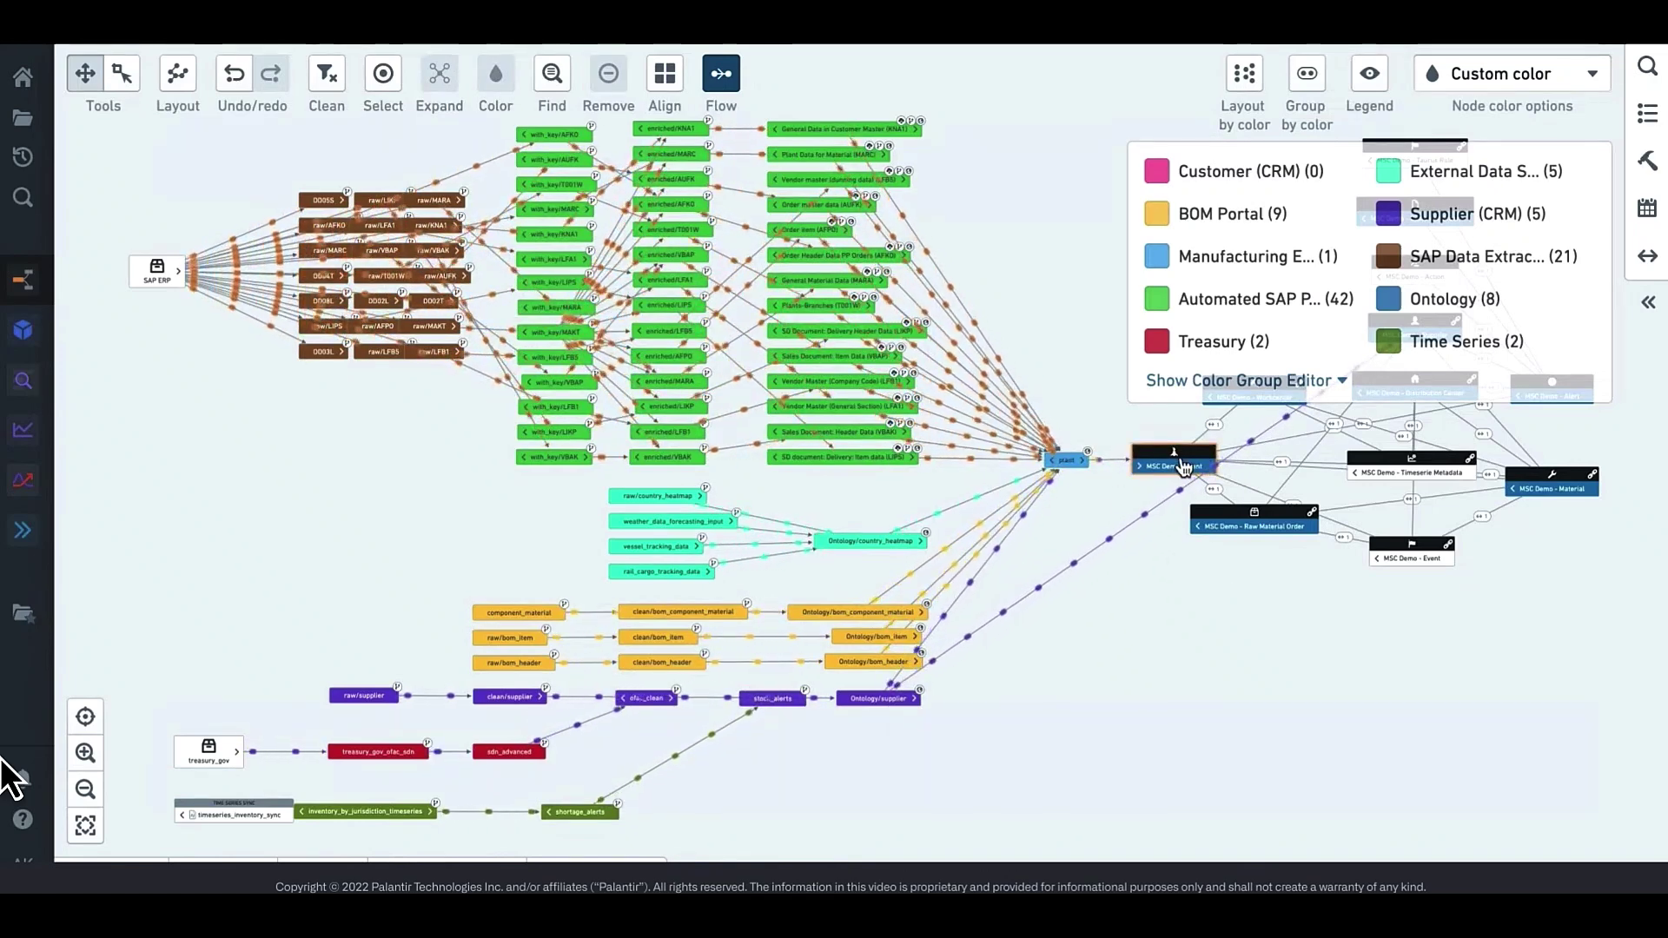
{"action": "left_click", "coordinate": [721, 77]}
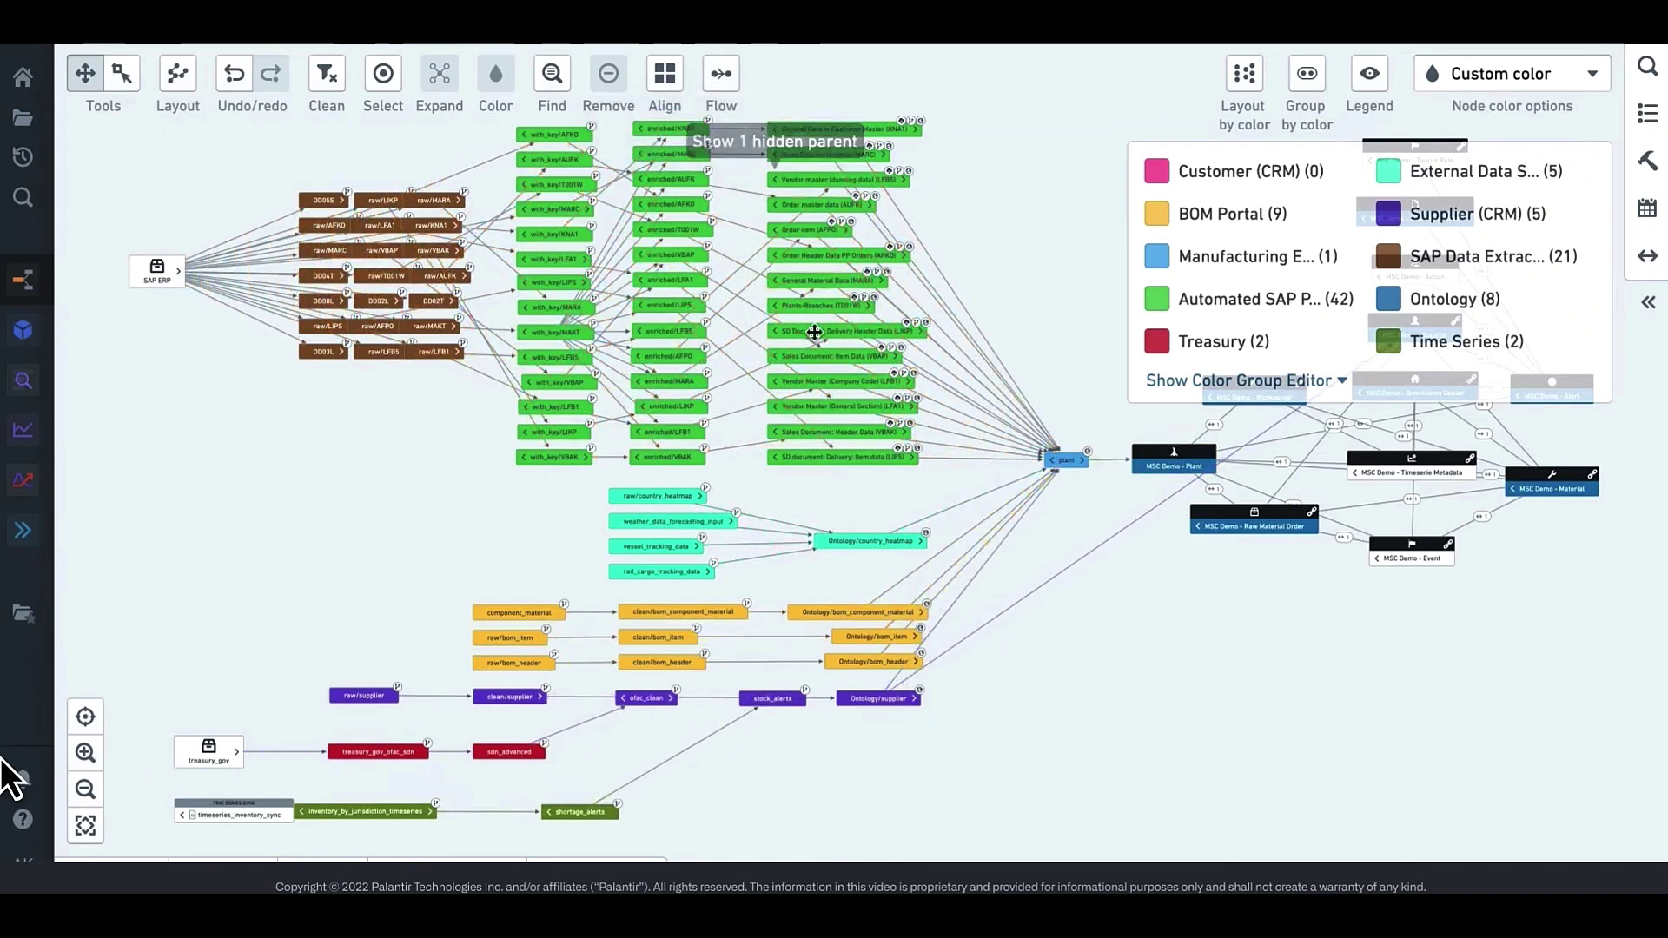
Highlight the plant dataset's upstream lineage, show its code, and colour nodes by Permissions.
{"action": "left_click", "coordinate": [1066, 459]}
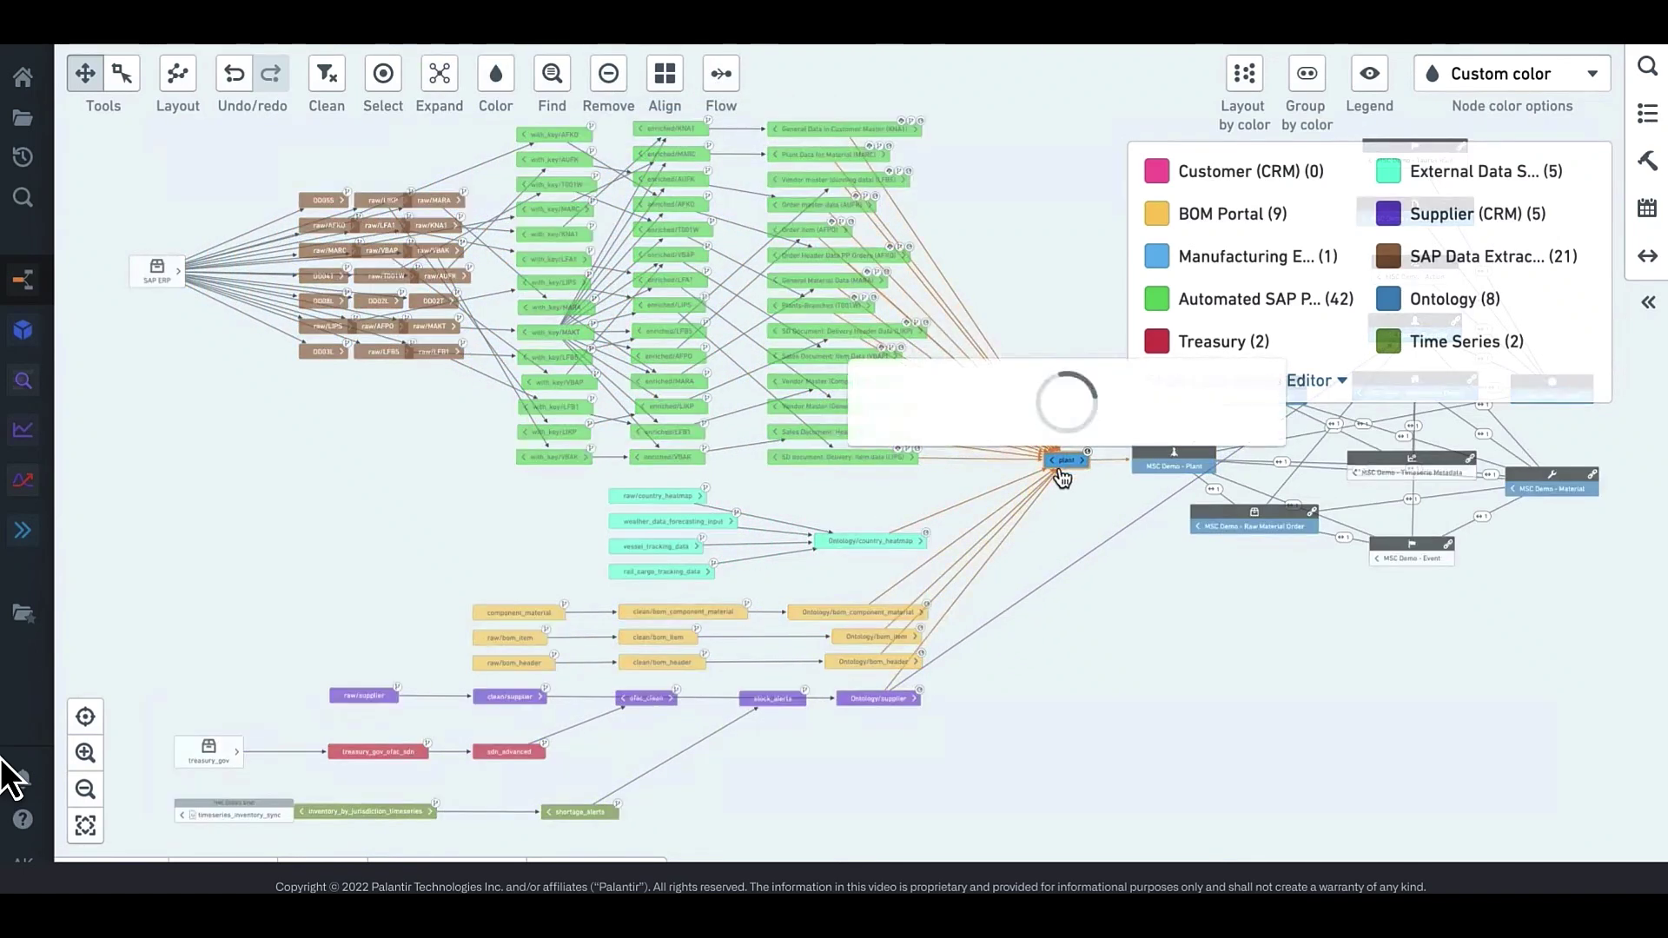
{"action": "left_click", "coordinate": [346, 856]}
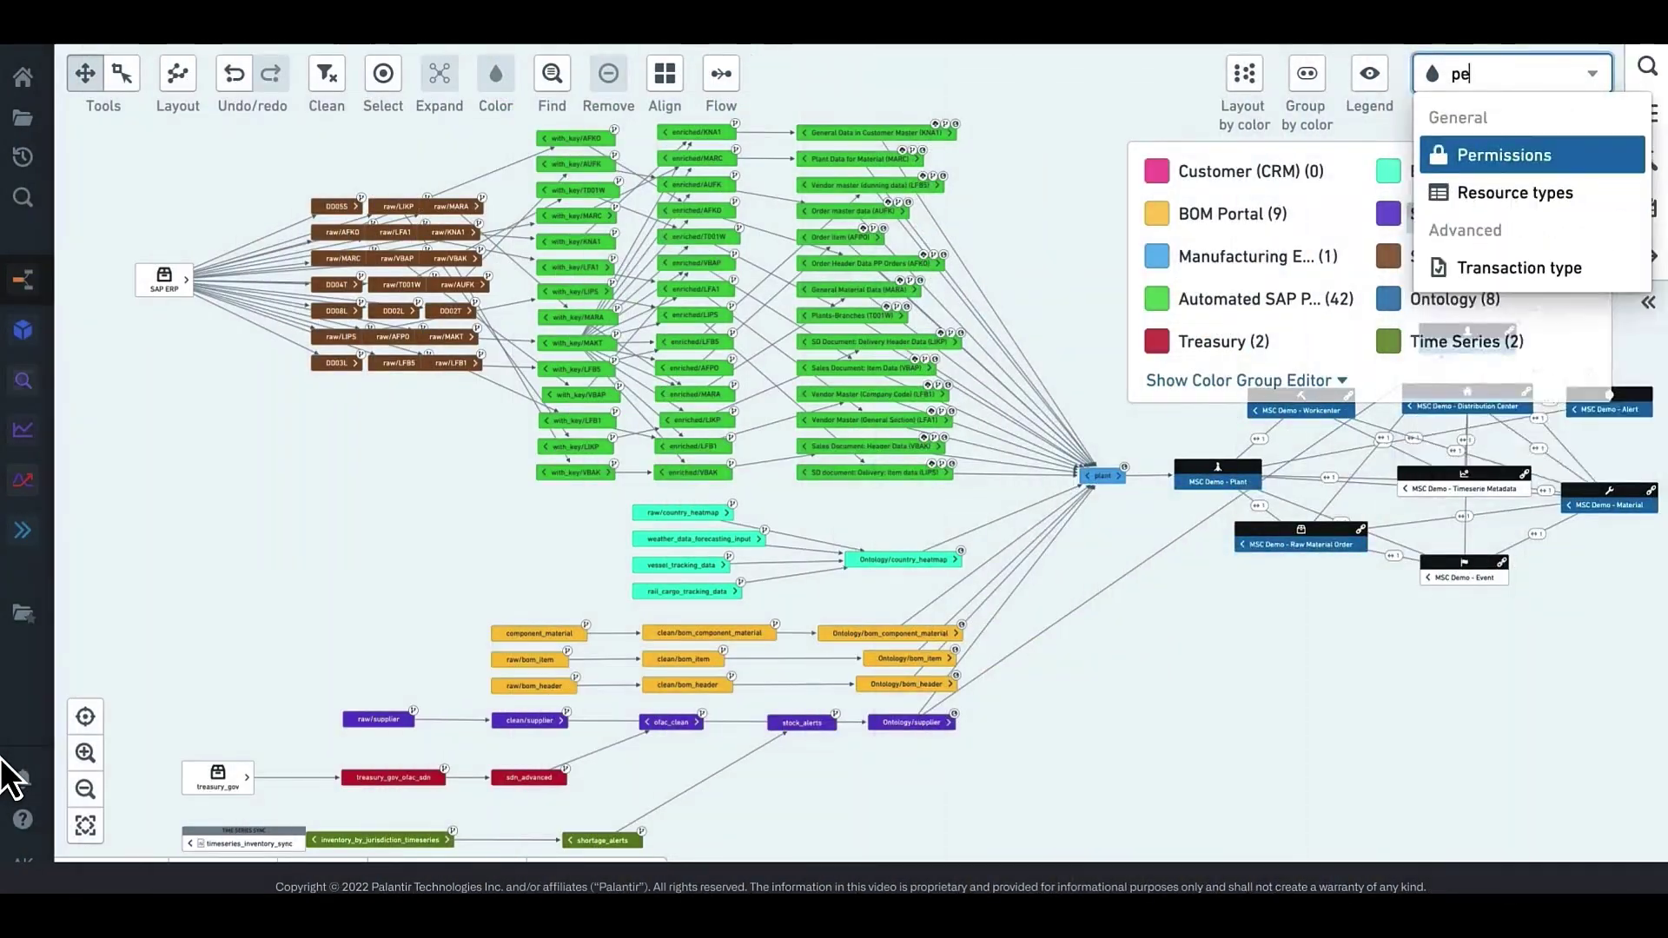
{"action": "key", "text": "BackSpace"}
{"action": "type", "text": "er"}
{"action": "key", "text": "Return"}
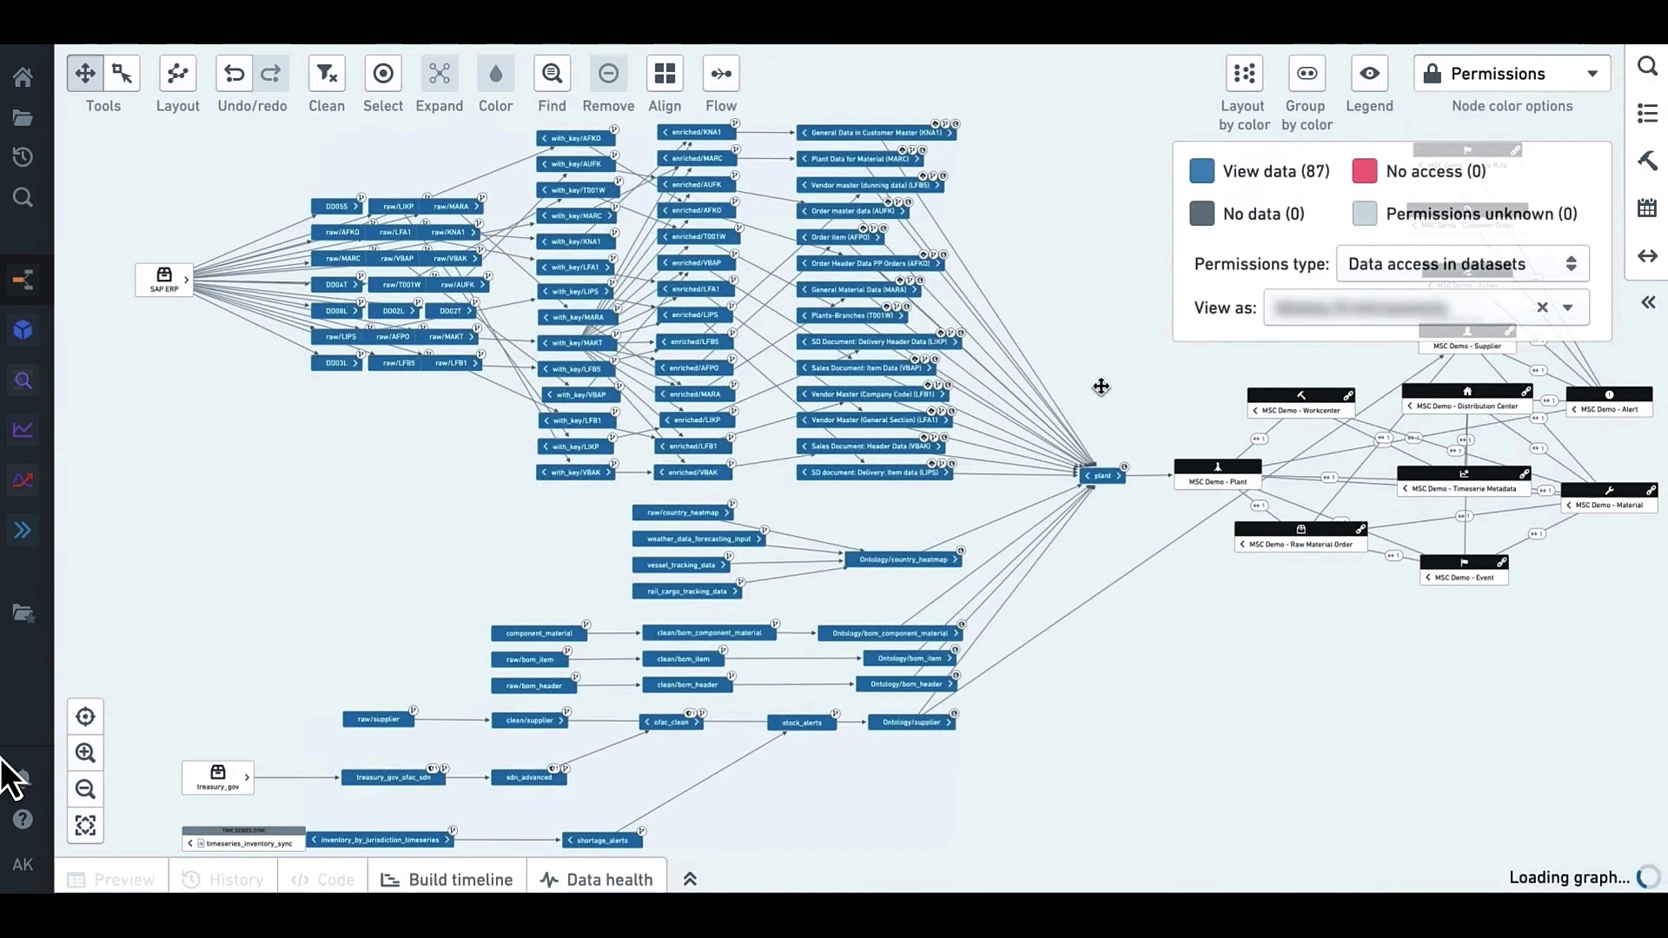
Nudge the graph up and toggle the Flow animation on and off.
{"action": "left_click_drag", "start_coordinate": [1091, 377], "coordinate": [1097, 356]}
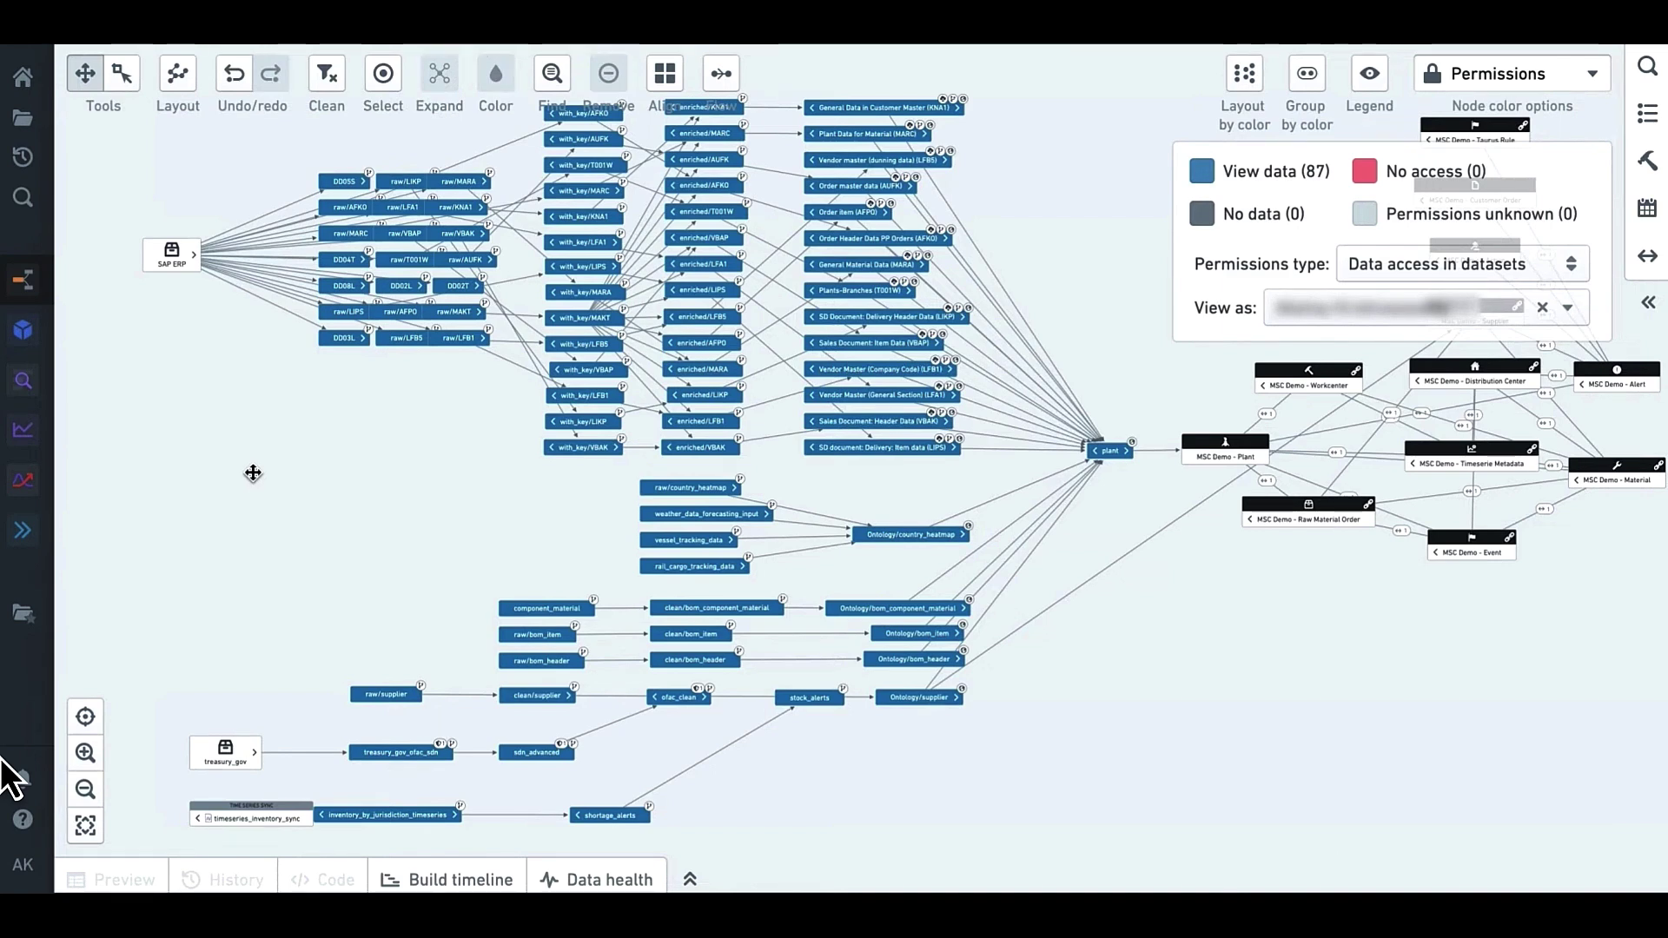
{"action": "left_click", "coordinate": [718, 76]}
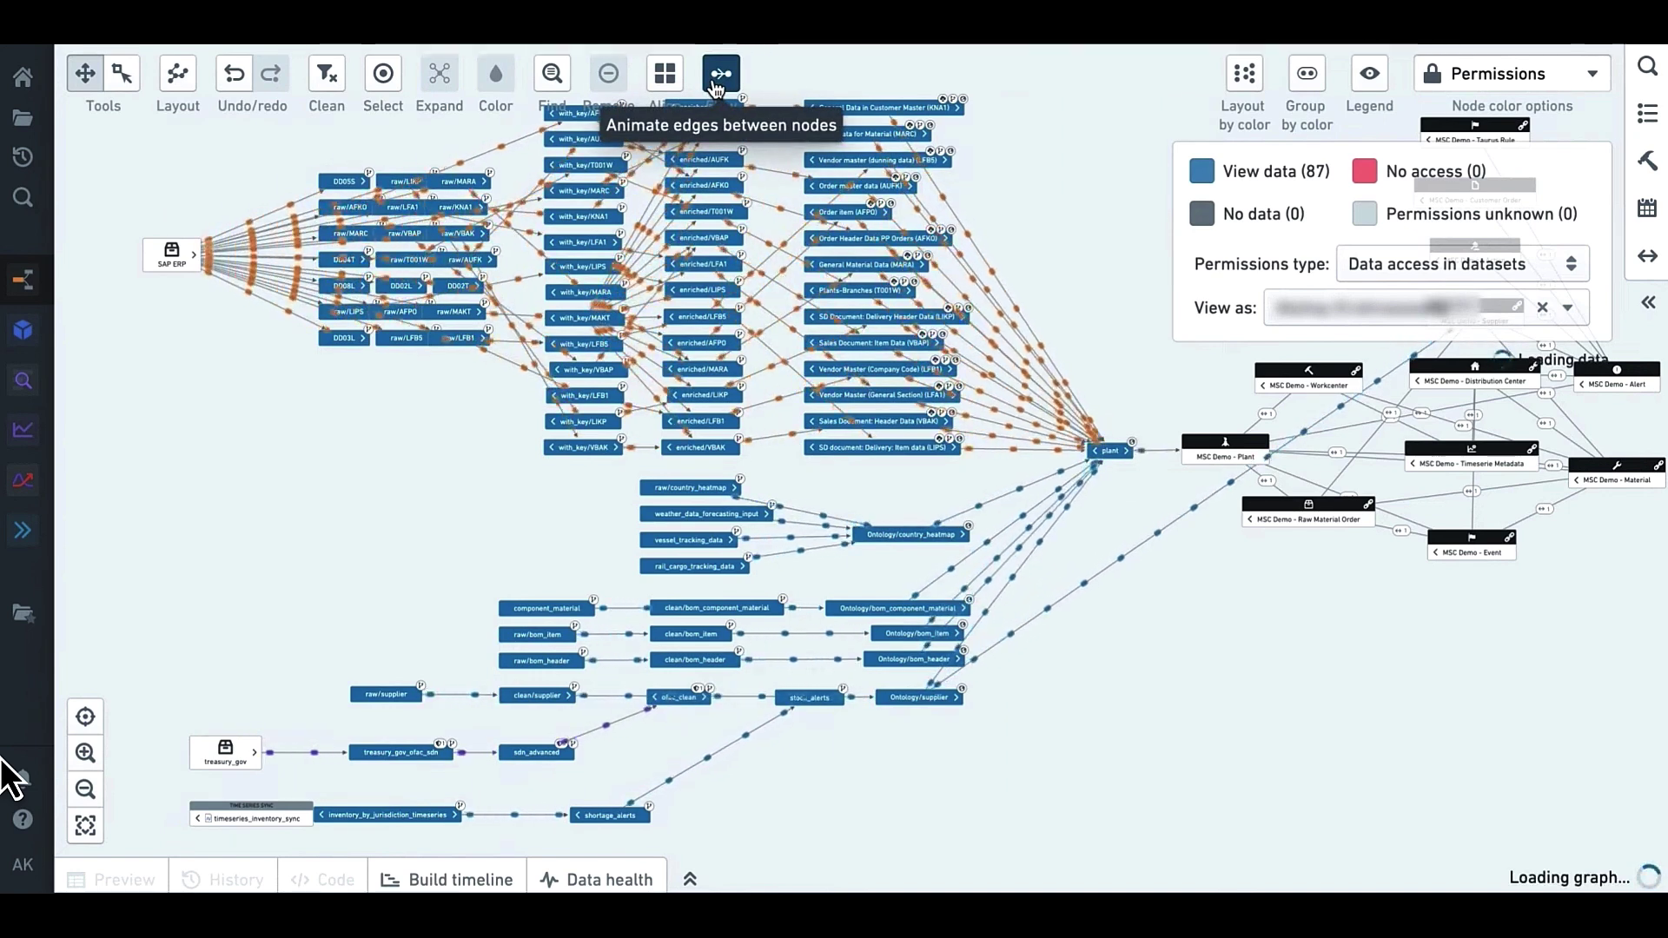
{"action": "left_click", "coordinate": [717, 77]}
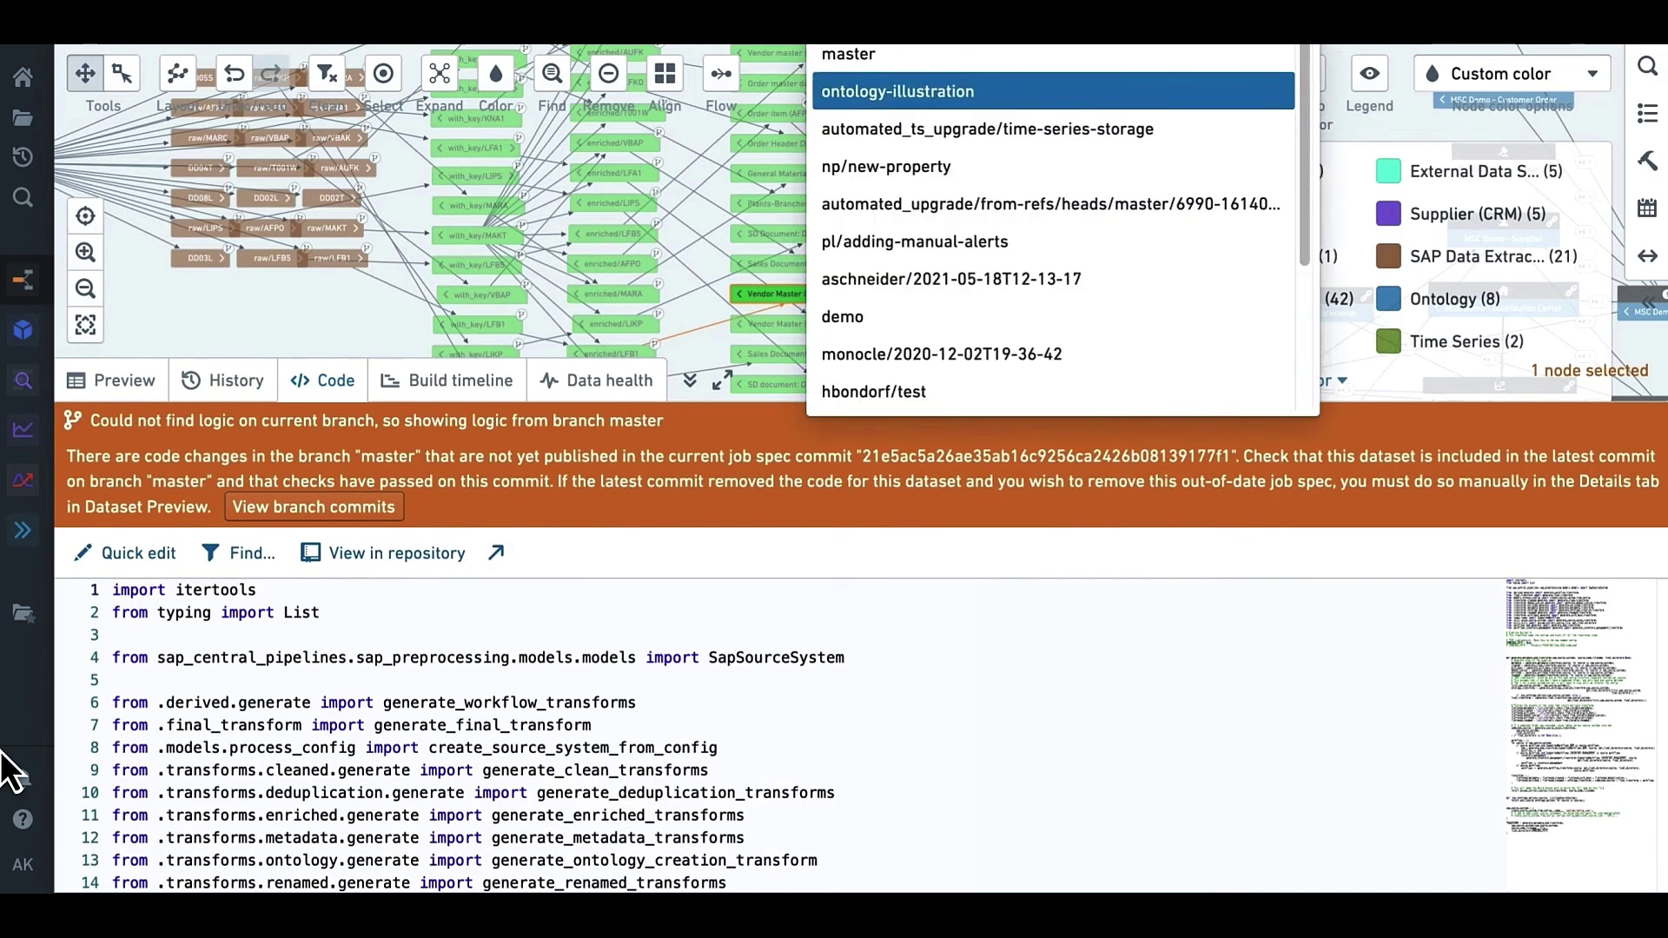
Close the branch list and collapse the code panel beneath the lineage graph.
{"action": "left_click", "coordinate": [688, 380]}
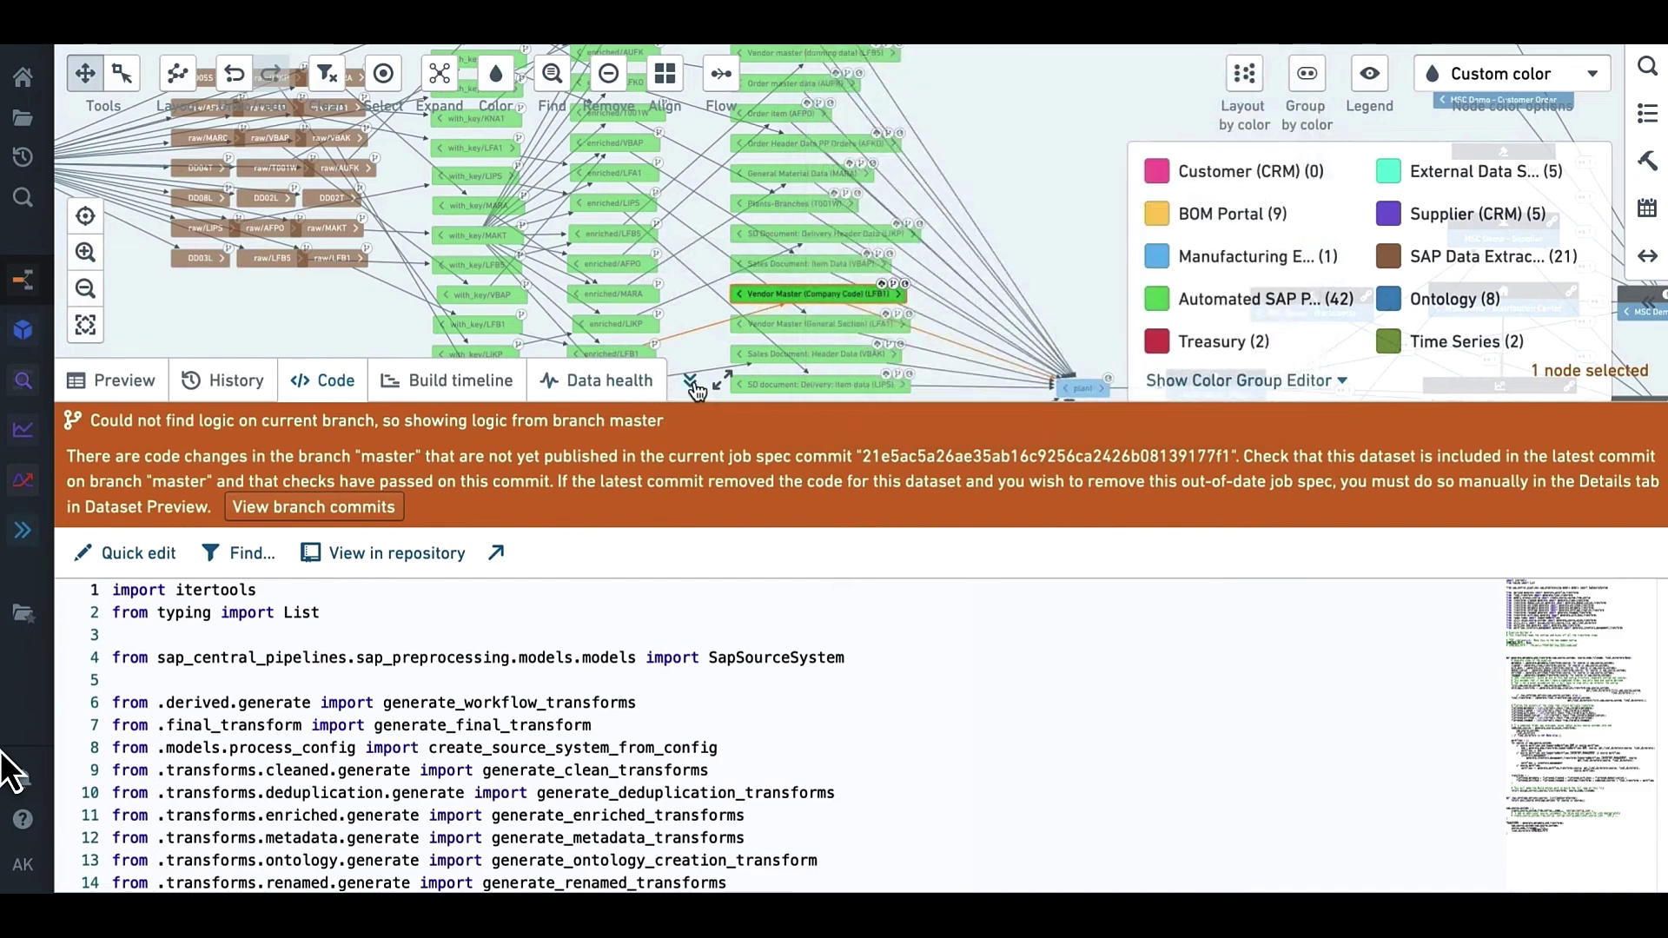
{"action": "left_click", "coordinate": [689, 380]}
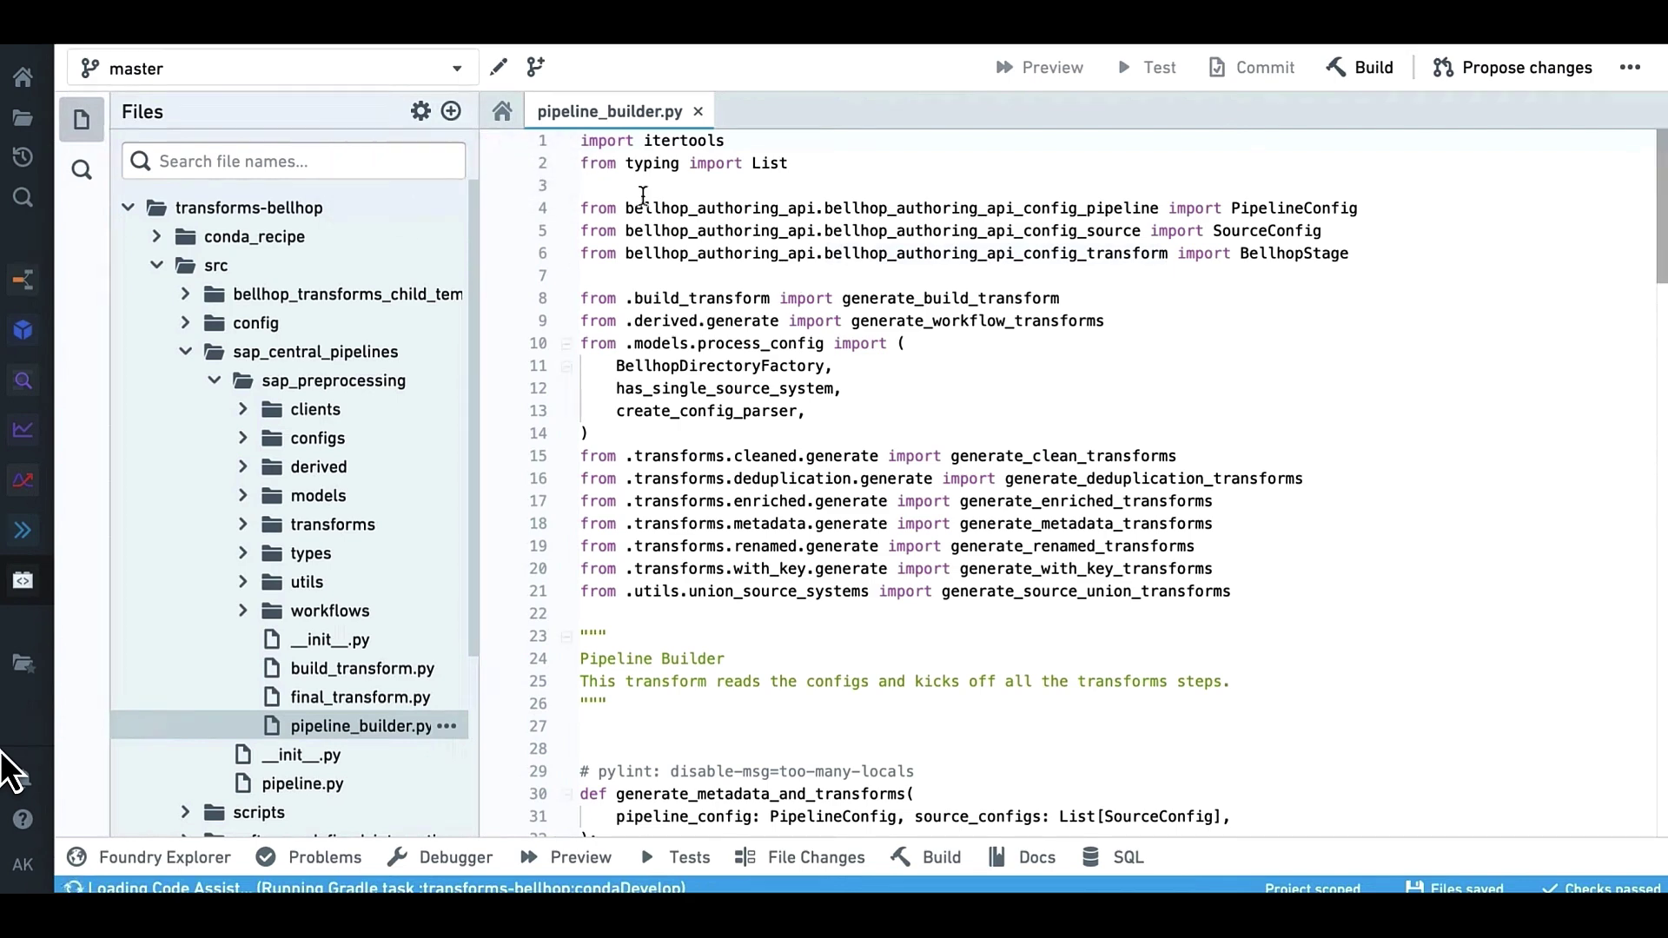
{"action": "left_click", "coordinate": [794, 61]}
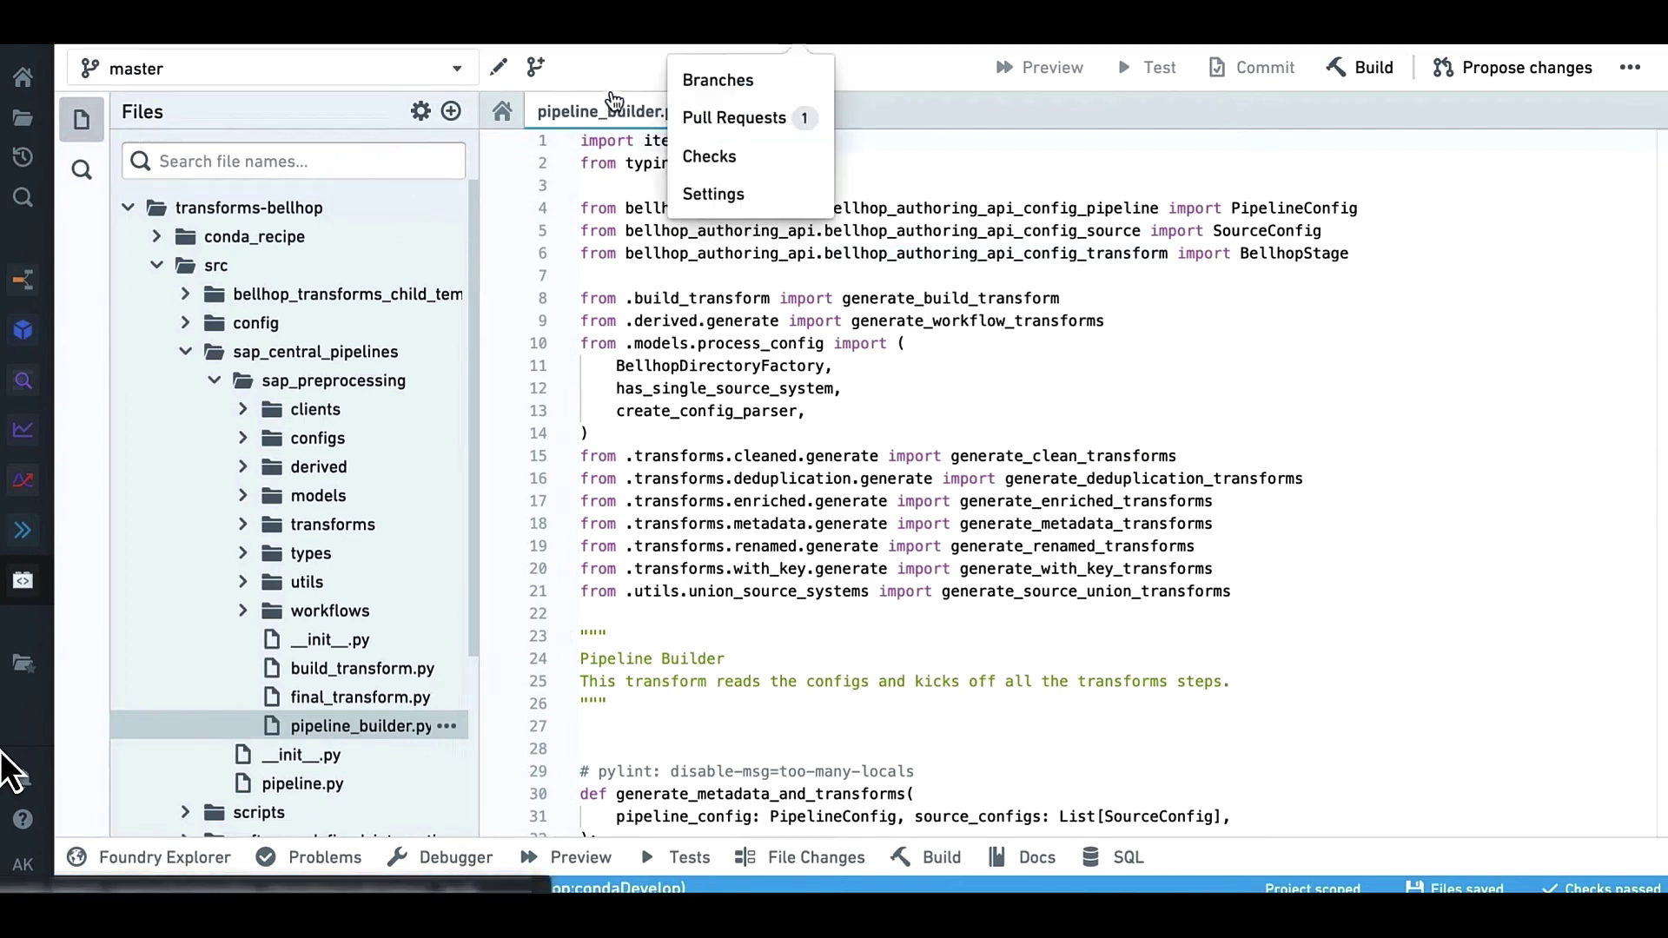
{"action": "left_click", "coordinate": [747, 120]}
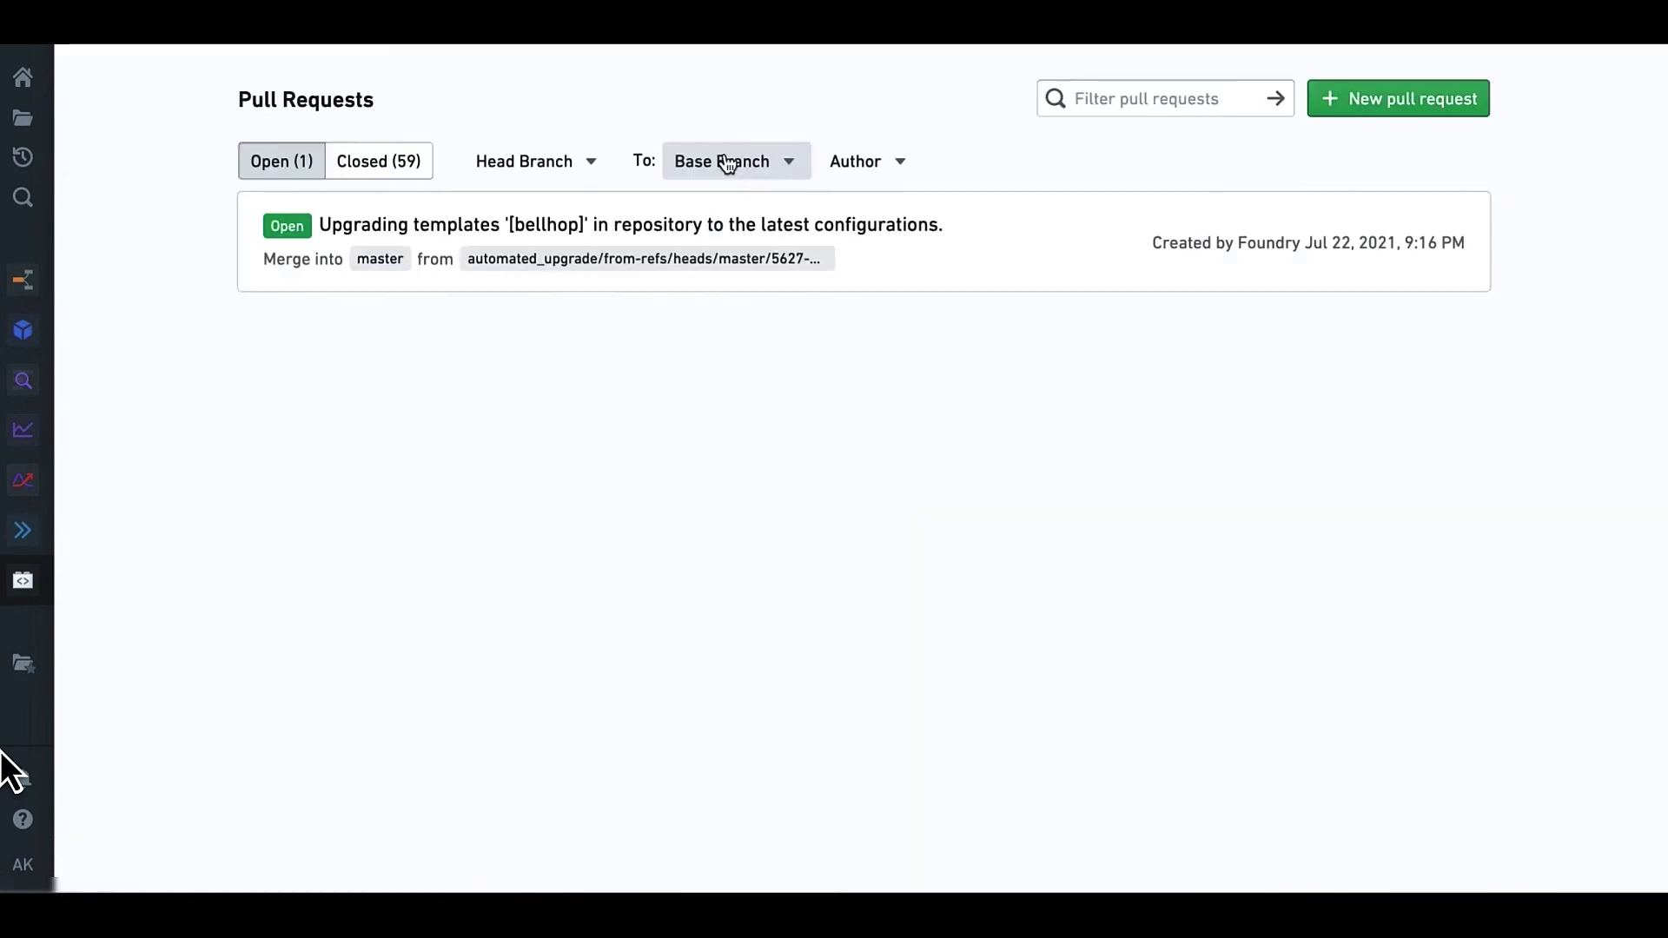
{"action": "left_click", "coordinate": [385, 168]}
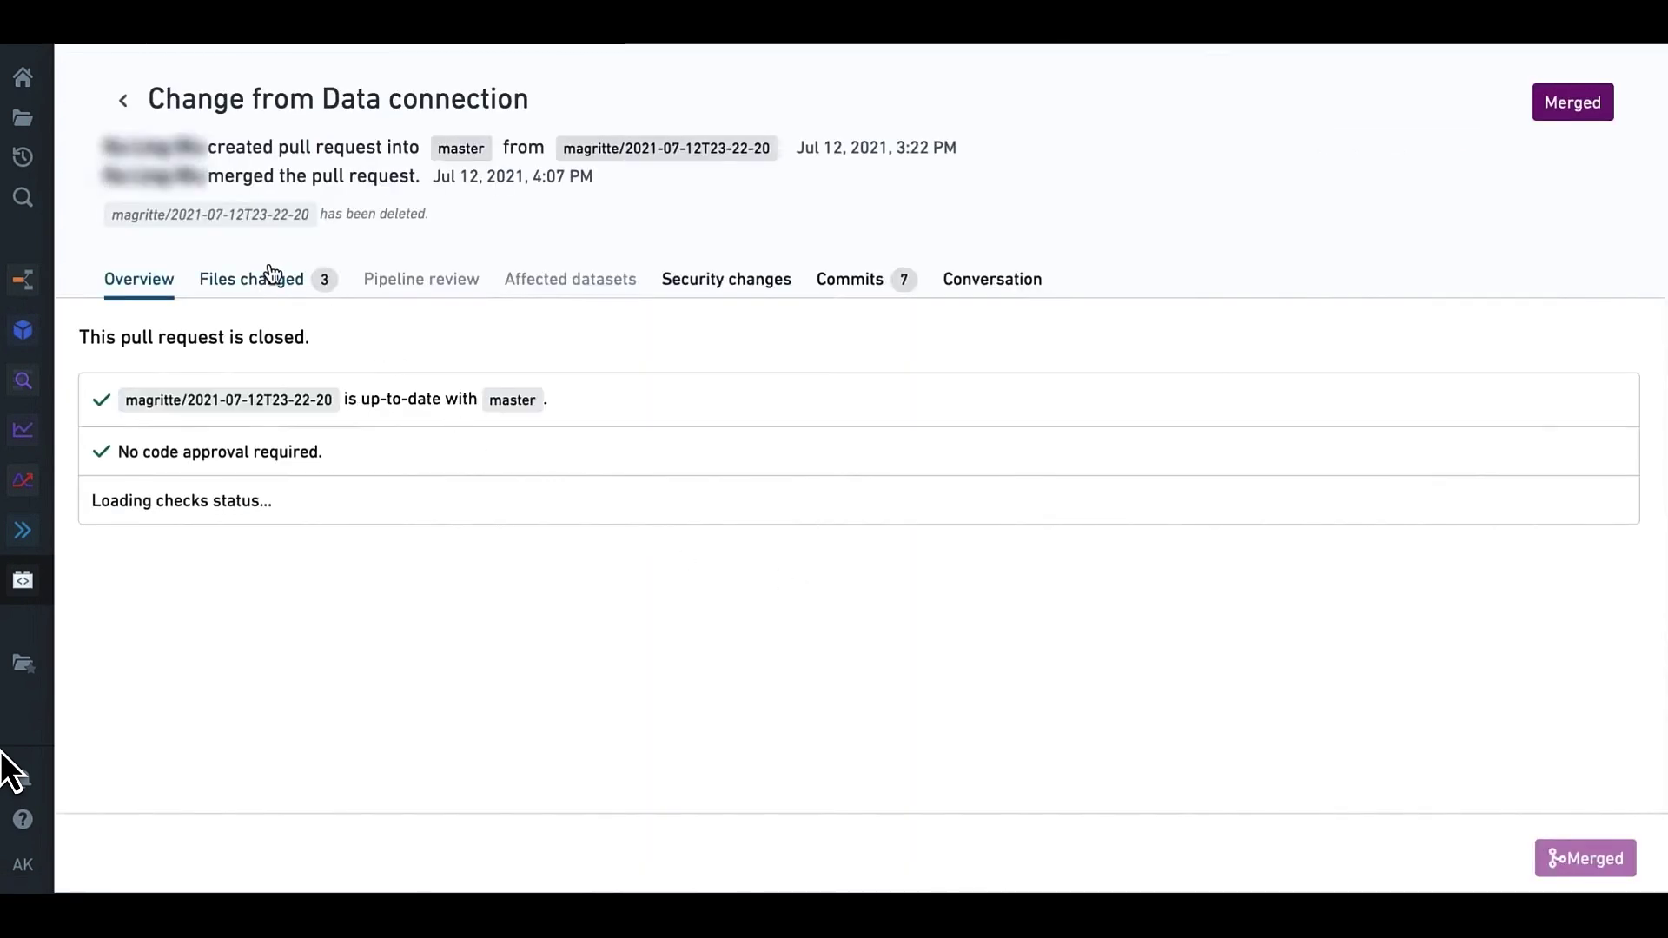
{"action": "left_click", "coordinate": [271, 277]}
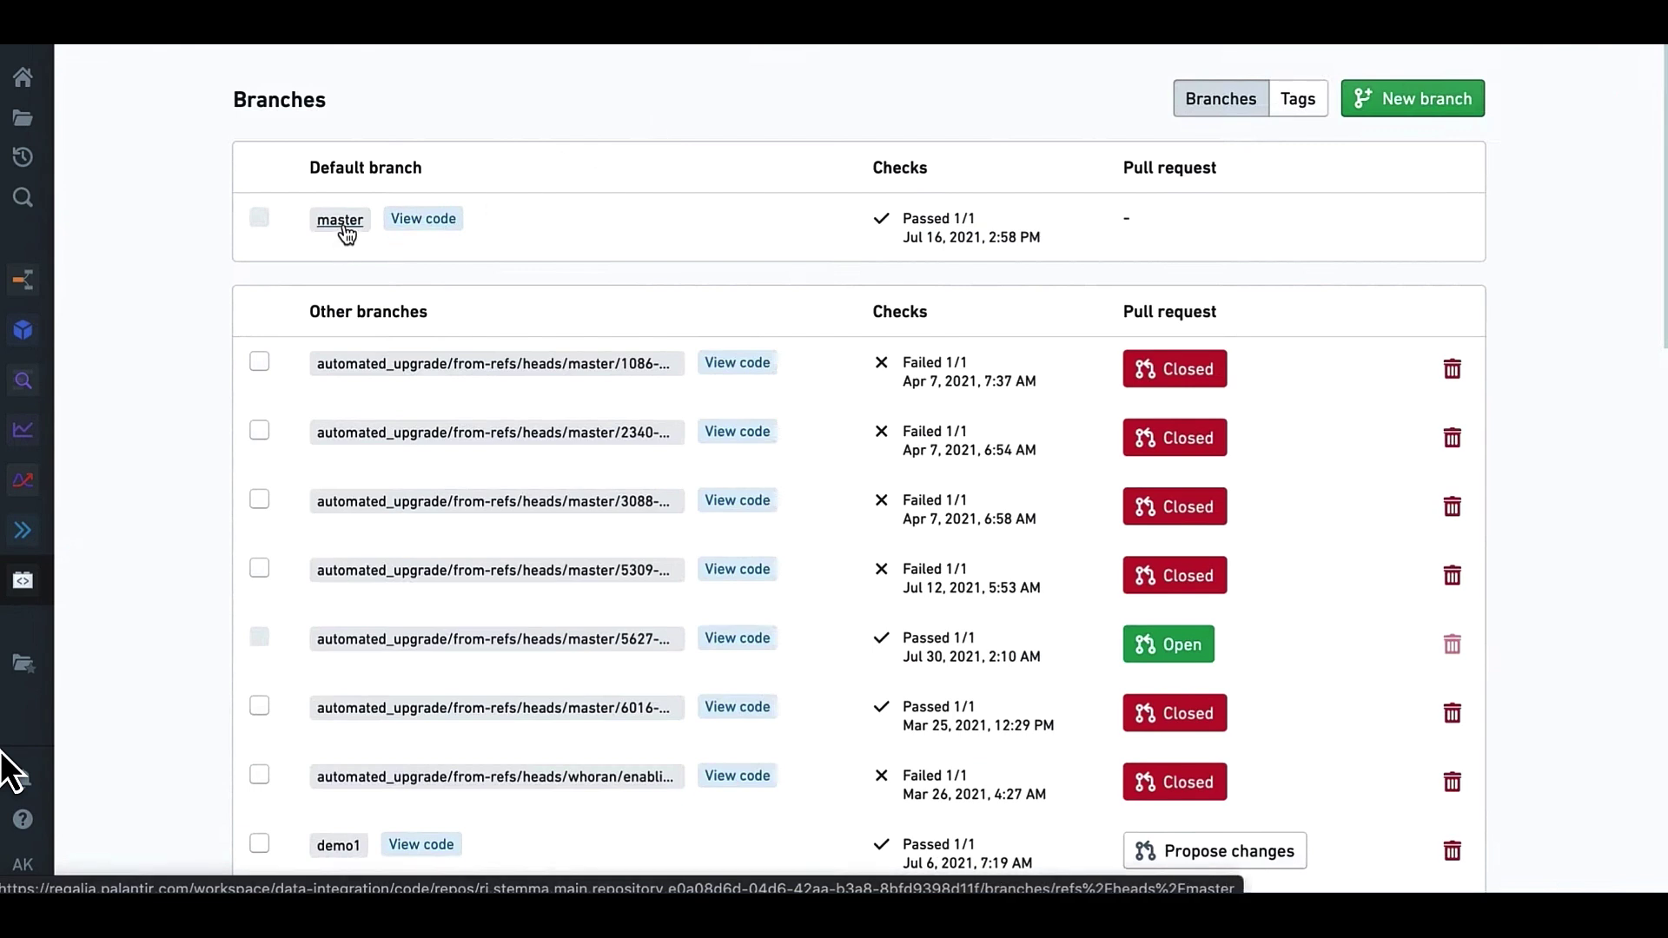
{"action": "left_click", "coordinate": [341, 224]}
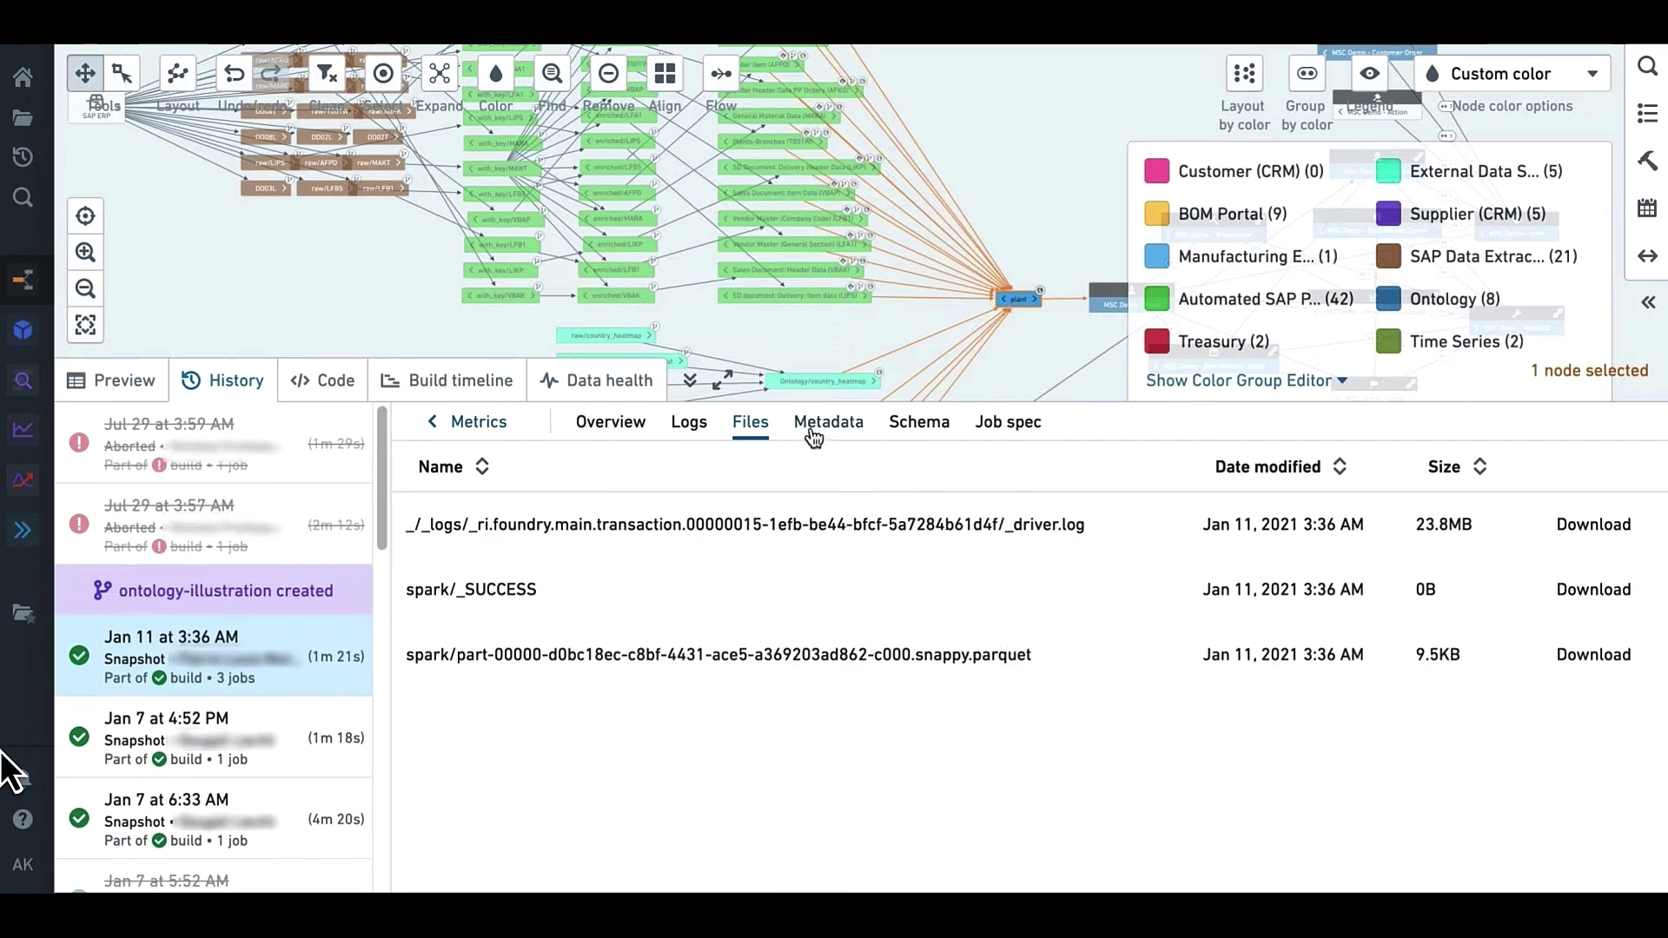
View the selected build's job spec, then select the MSC Demo - Plant object type.
{"action": "left_click", "coordinate": [993, 425]}
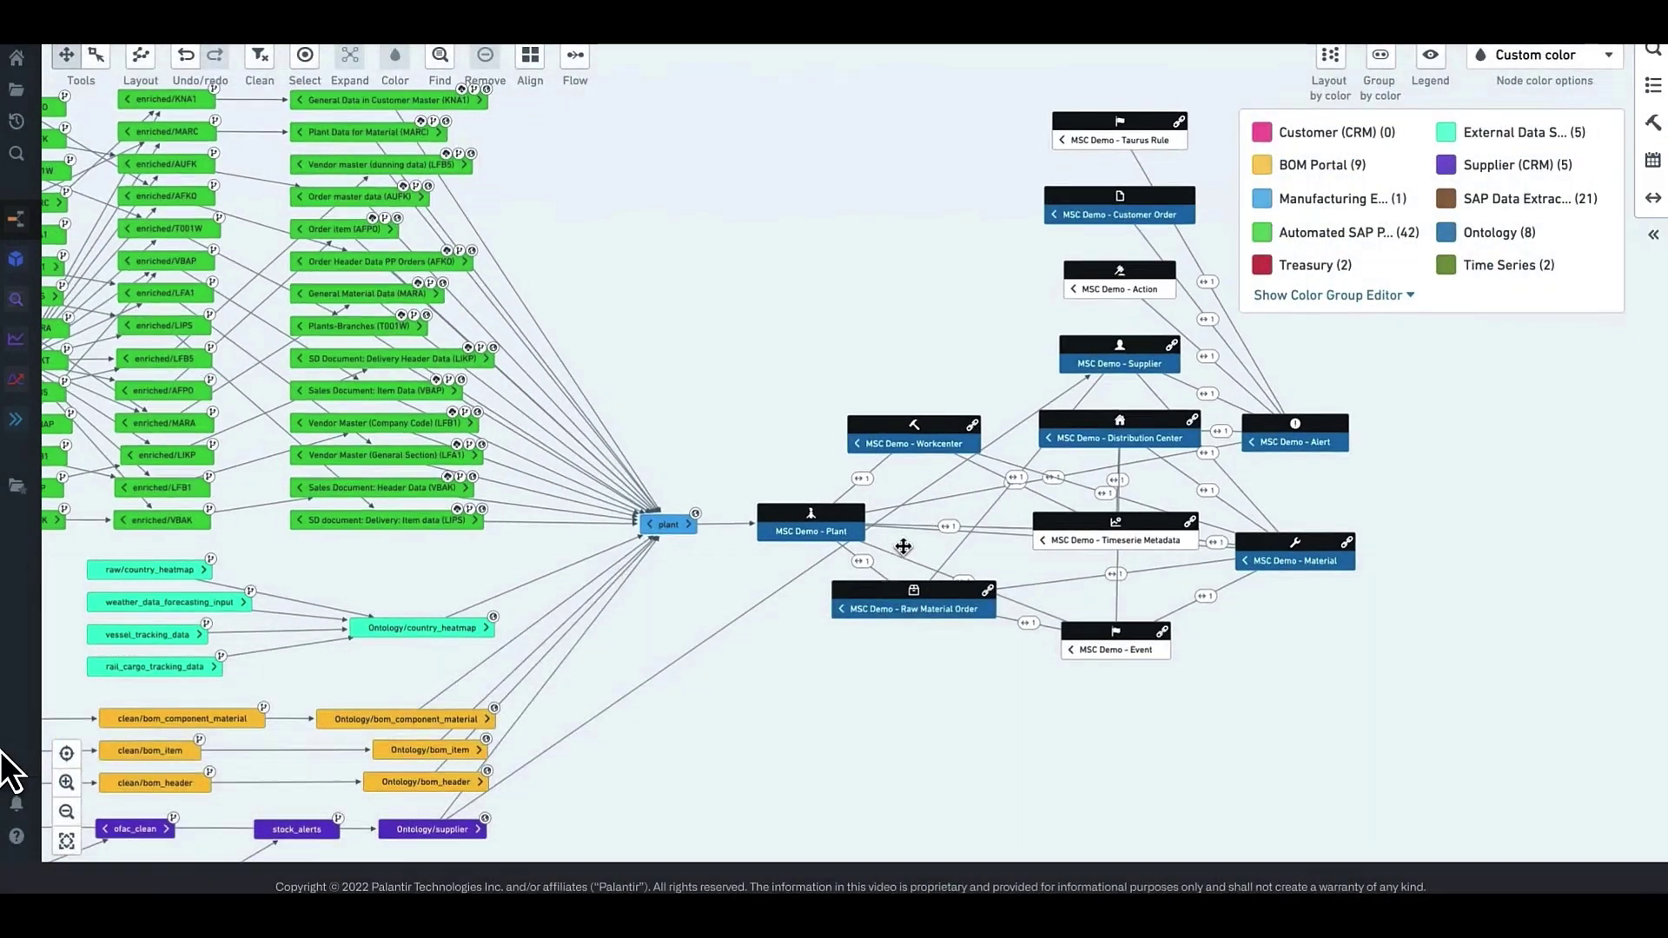
{"action": "left_click", "coordinate": [835, 537]}
Enlarge the page, review Plant's security and 21 properties, ending on its Capabilities page.
{"action": "key", "text": "ctrl+plus"}
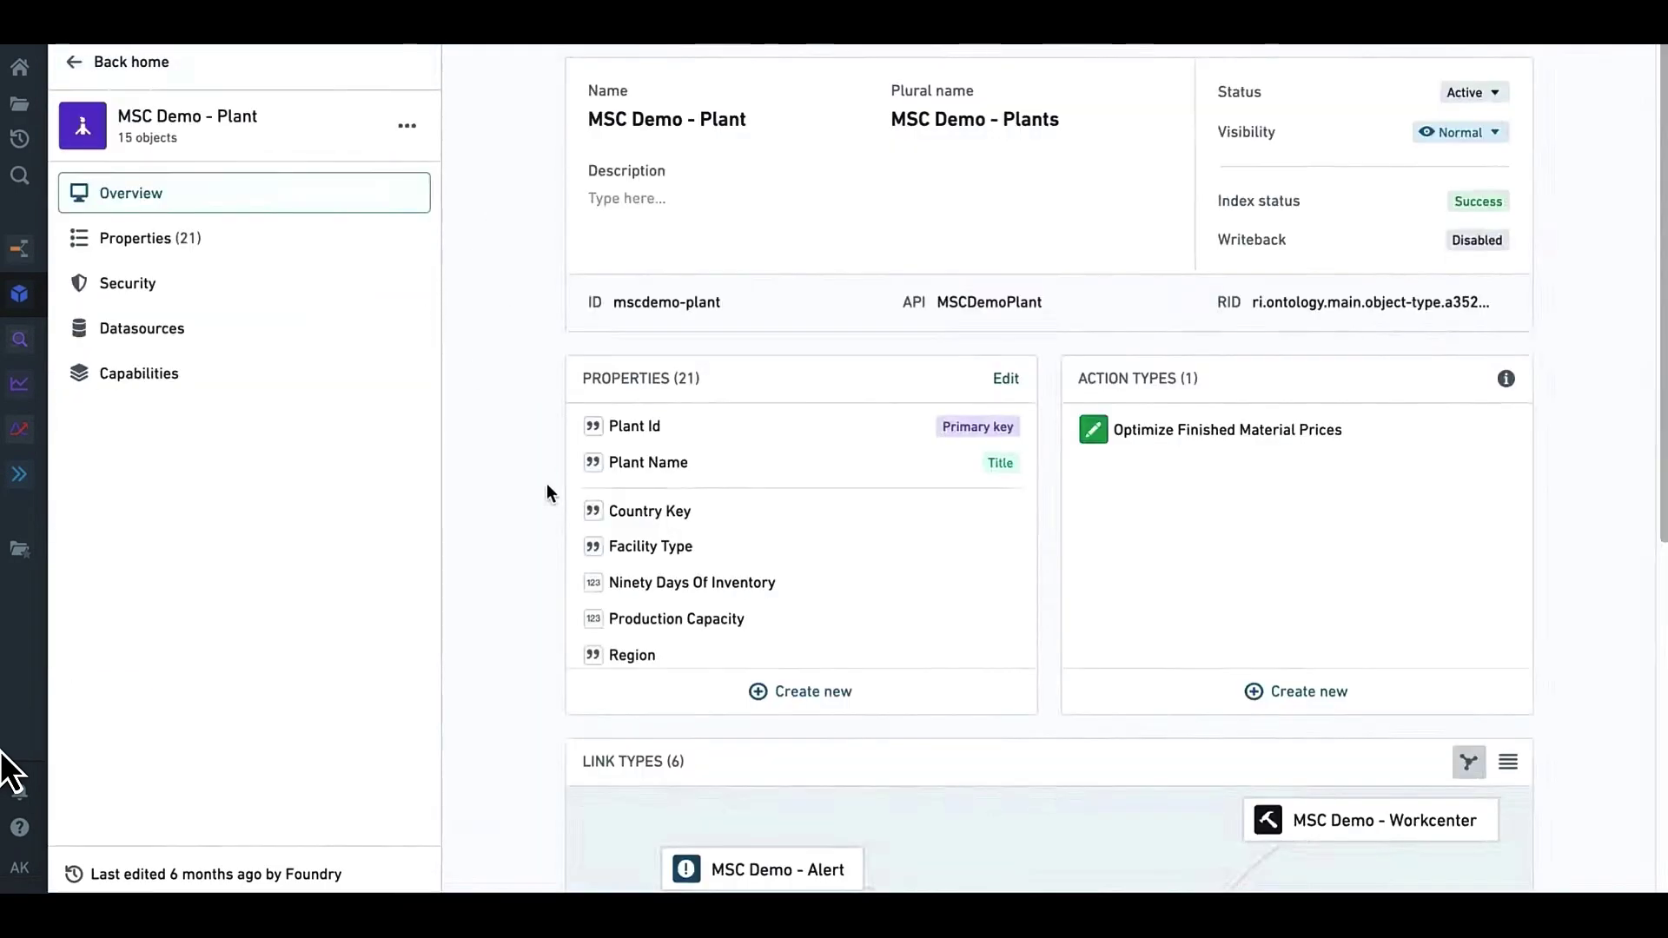
{"action": "scroll", "coordinate": [533, 553], "scroll_direction": "down", "scroll_amount": 4}
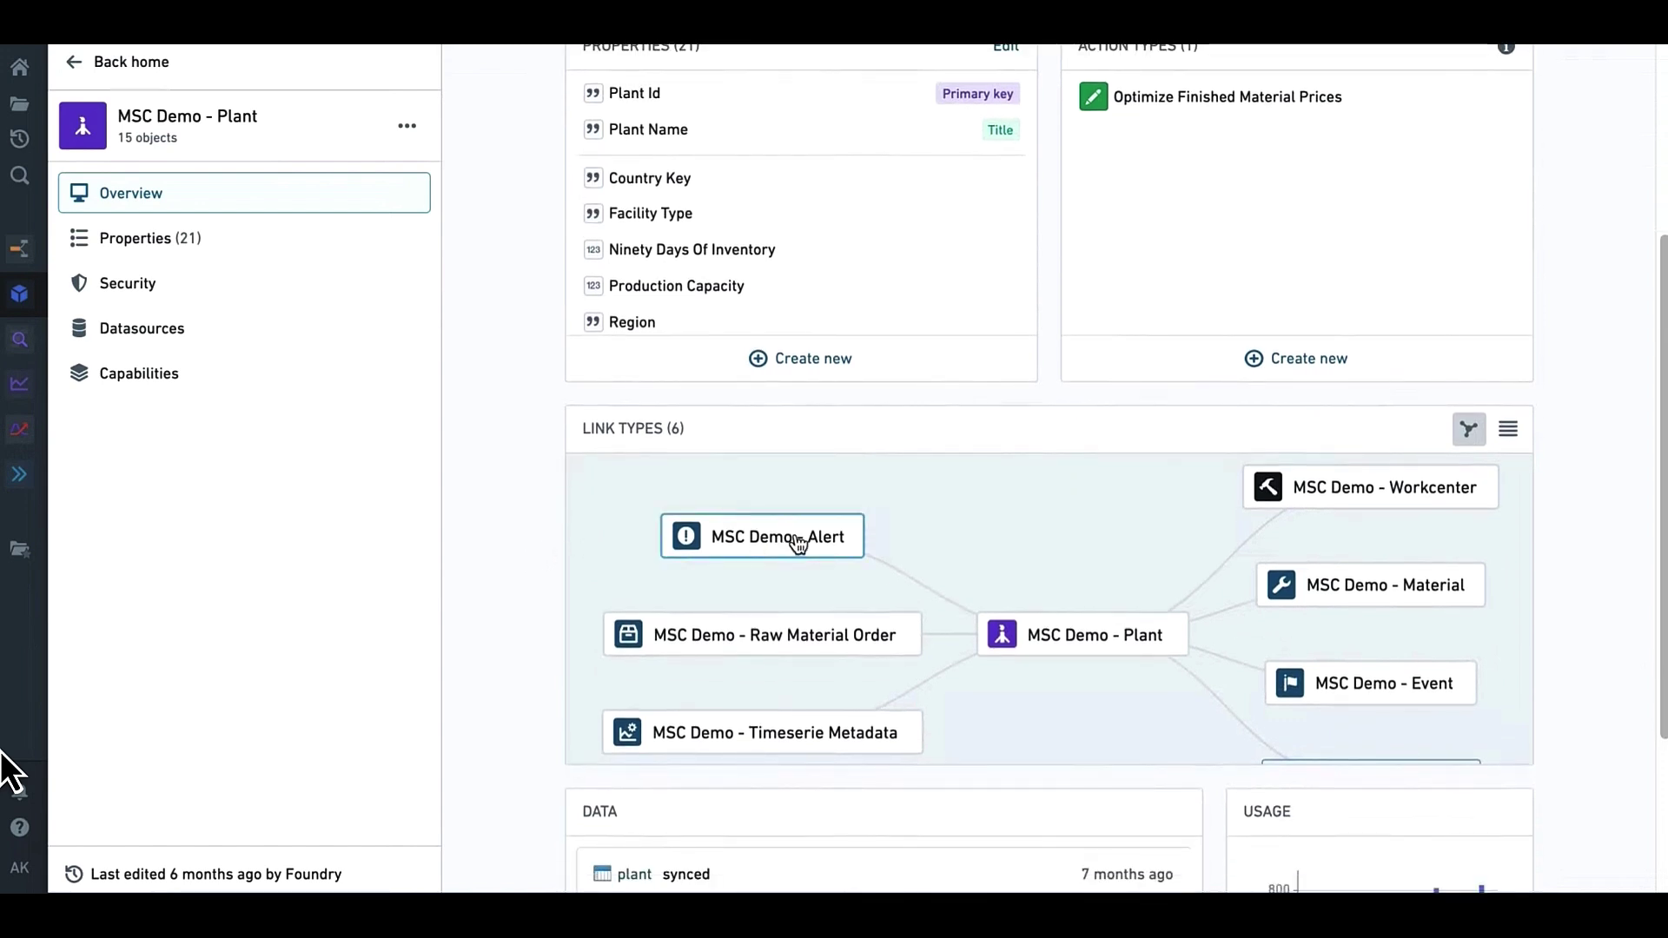
{"action": "scroll", "coordinate": [532, 660], "scroll_direction": "down", "scroll_amount": 2}
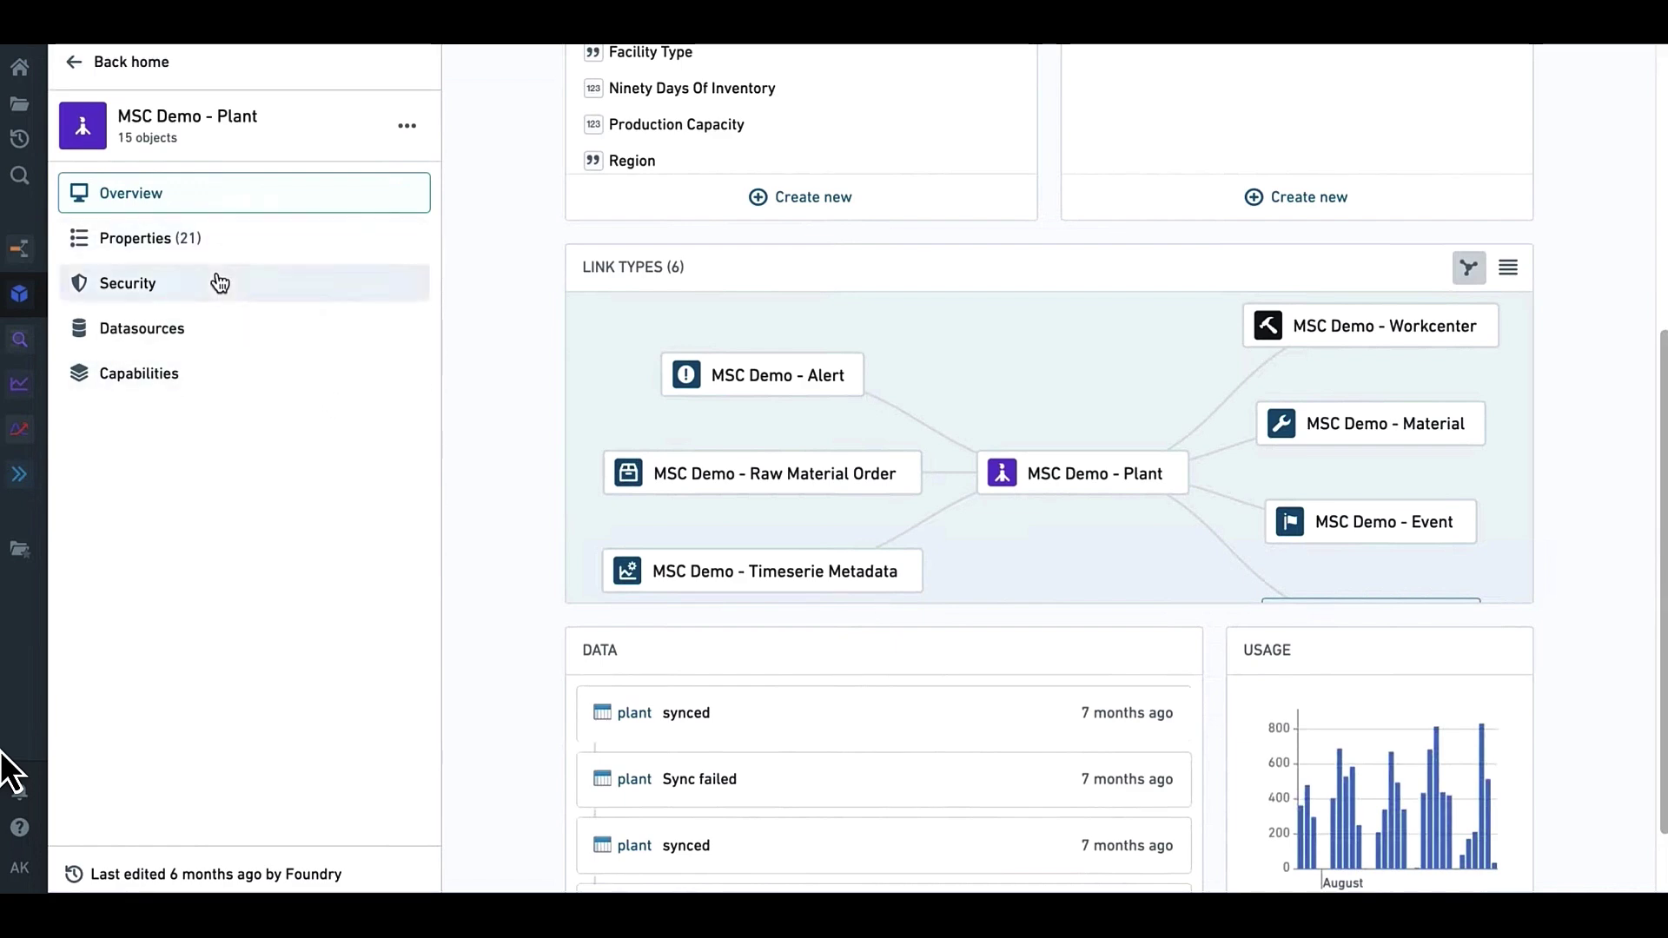
{"action": "left_click", "coordinate": [218, 283]}
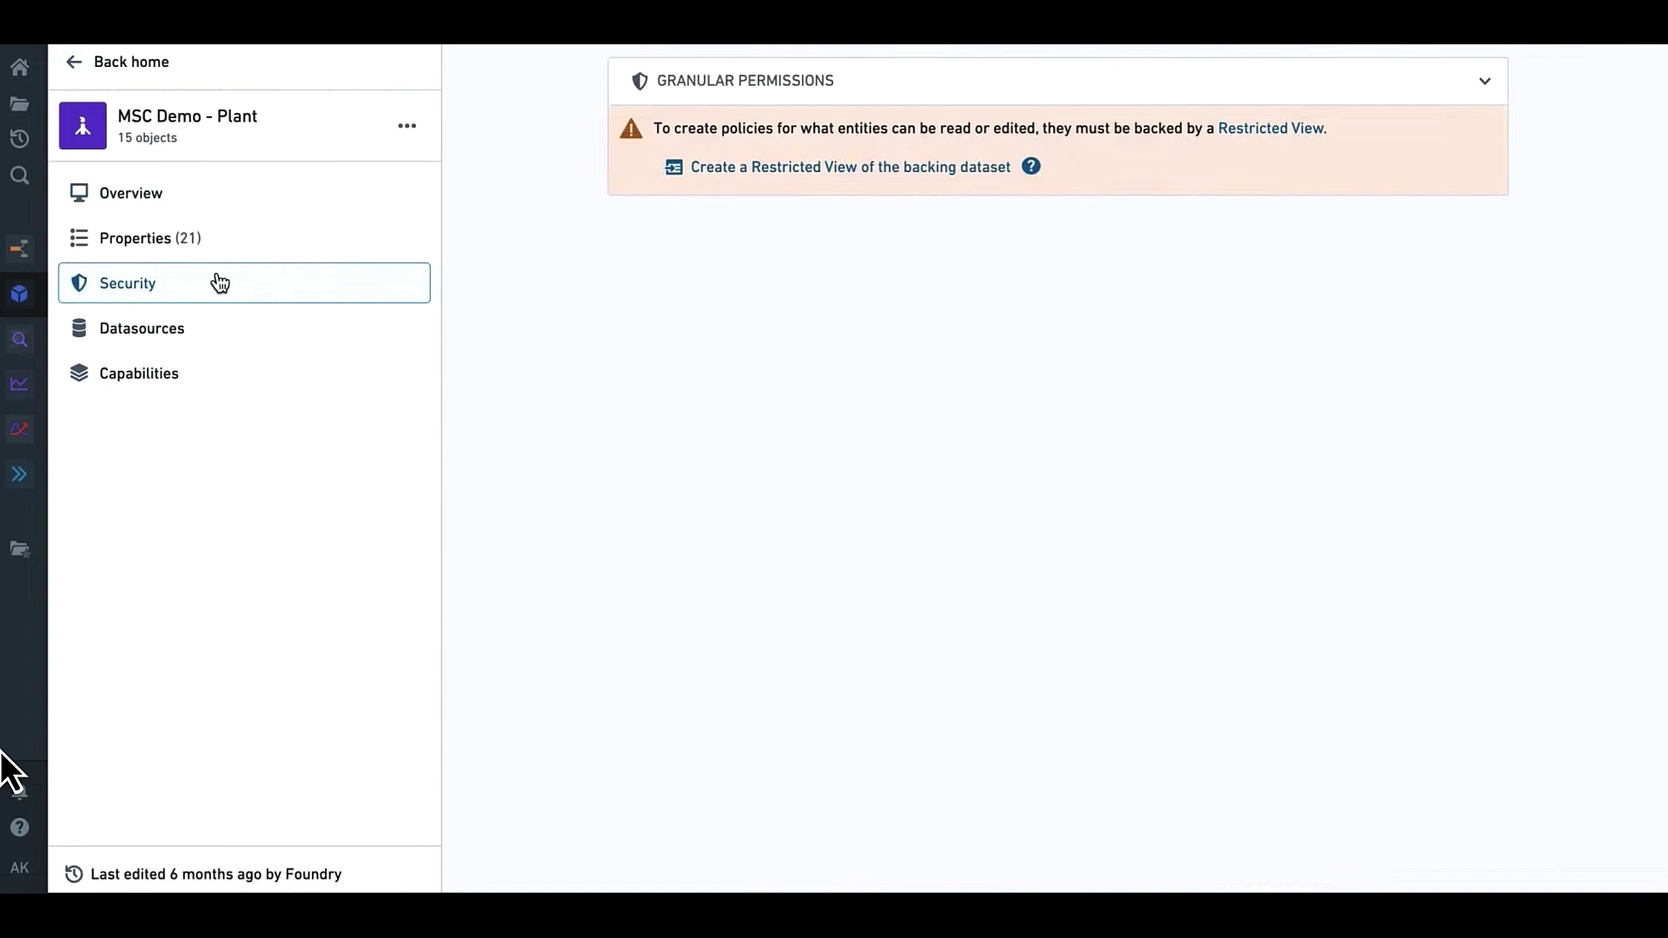
{"action": "left_click", "coordinate": [226, 372]}
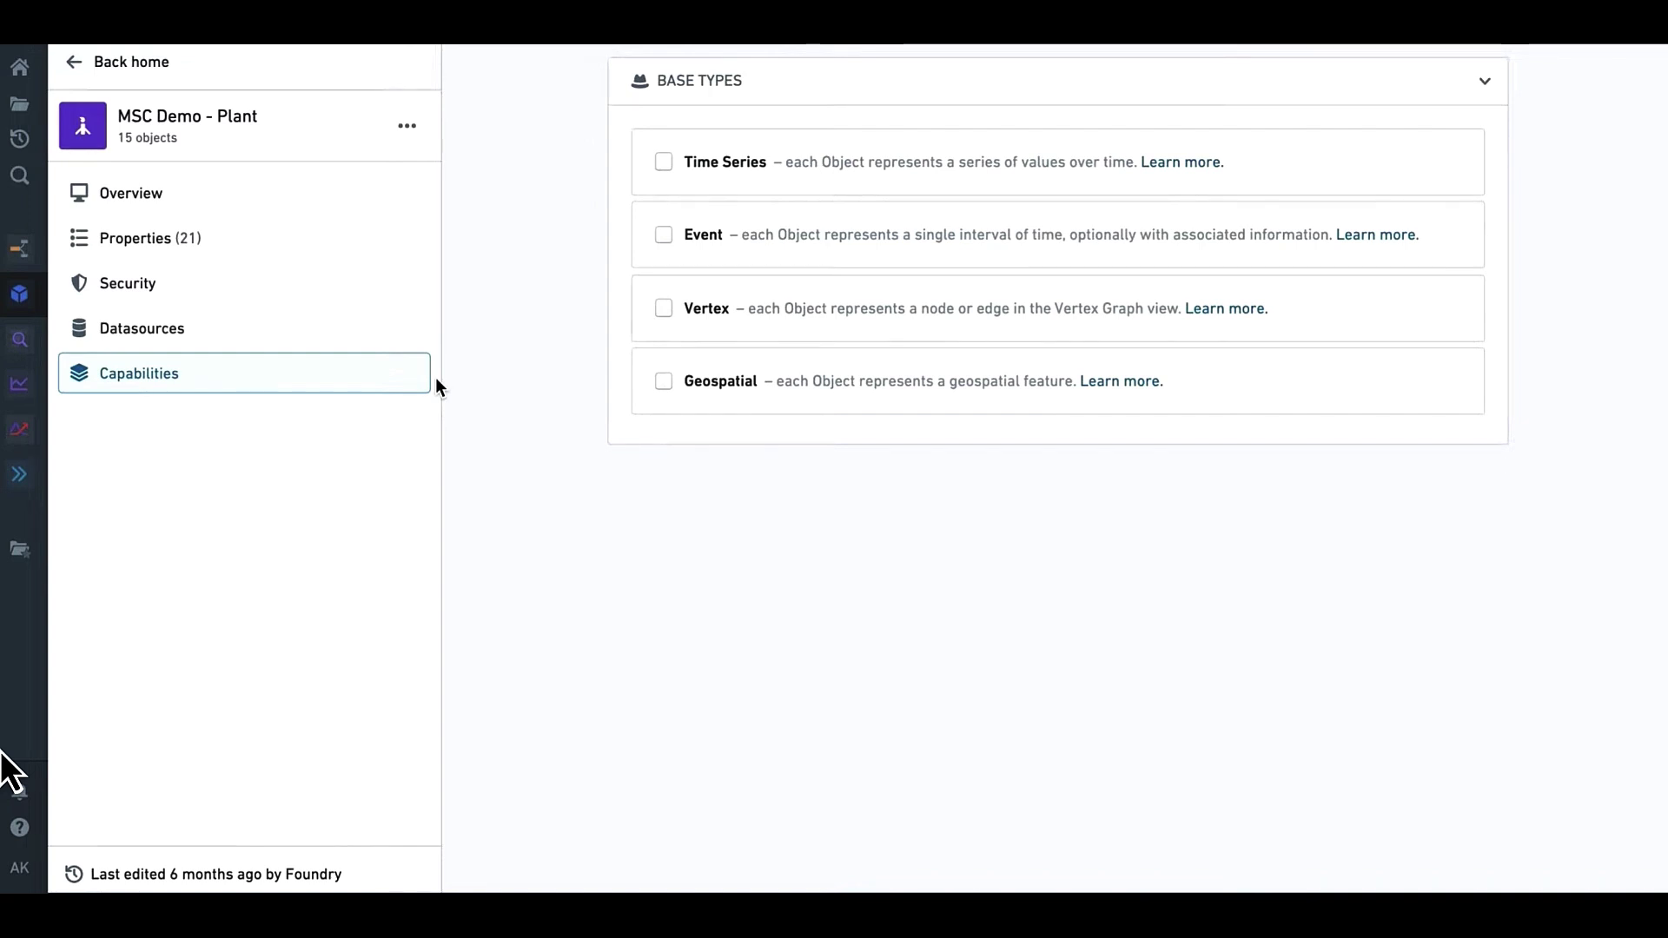
{"action": "left_click", "coordinate": [313, 257]}
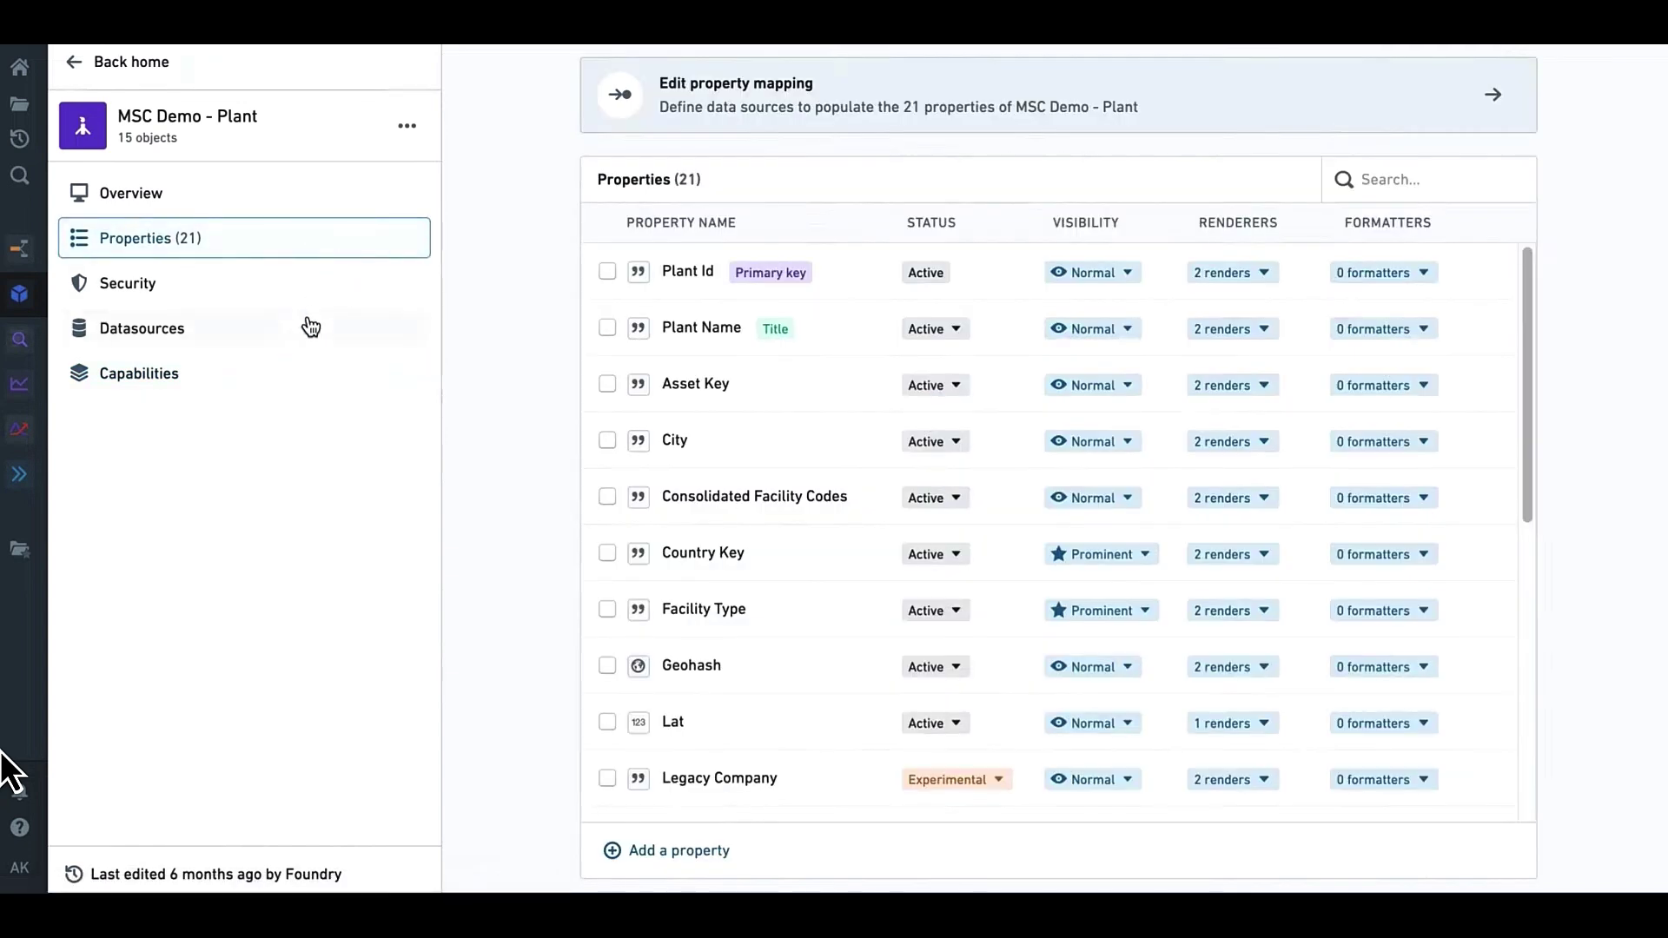
{"action": "left_click", "coordinate": [294, 380]}
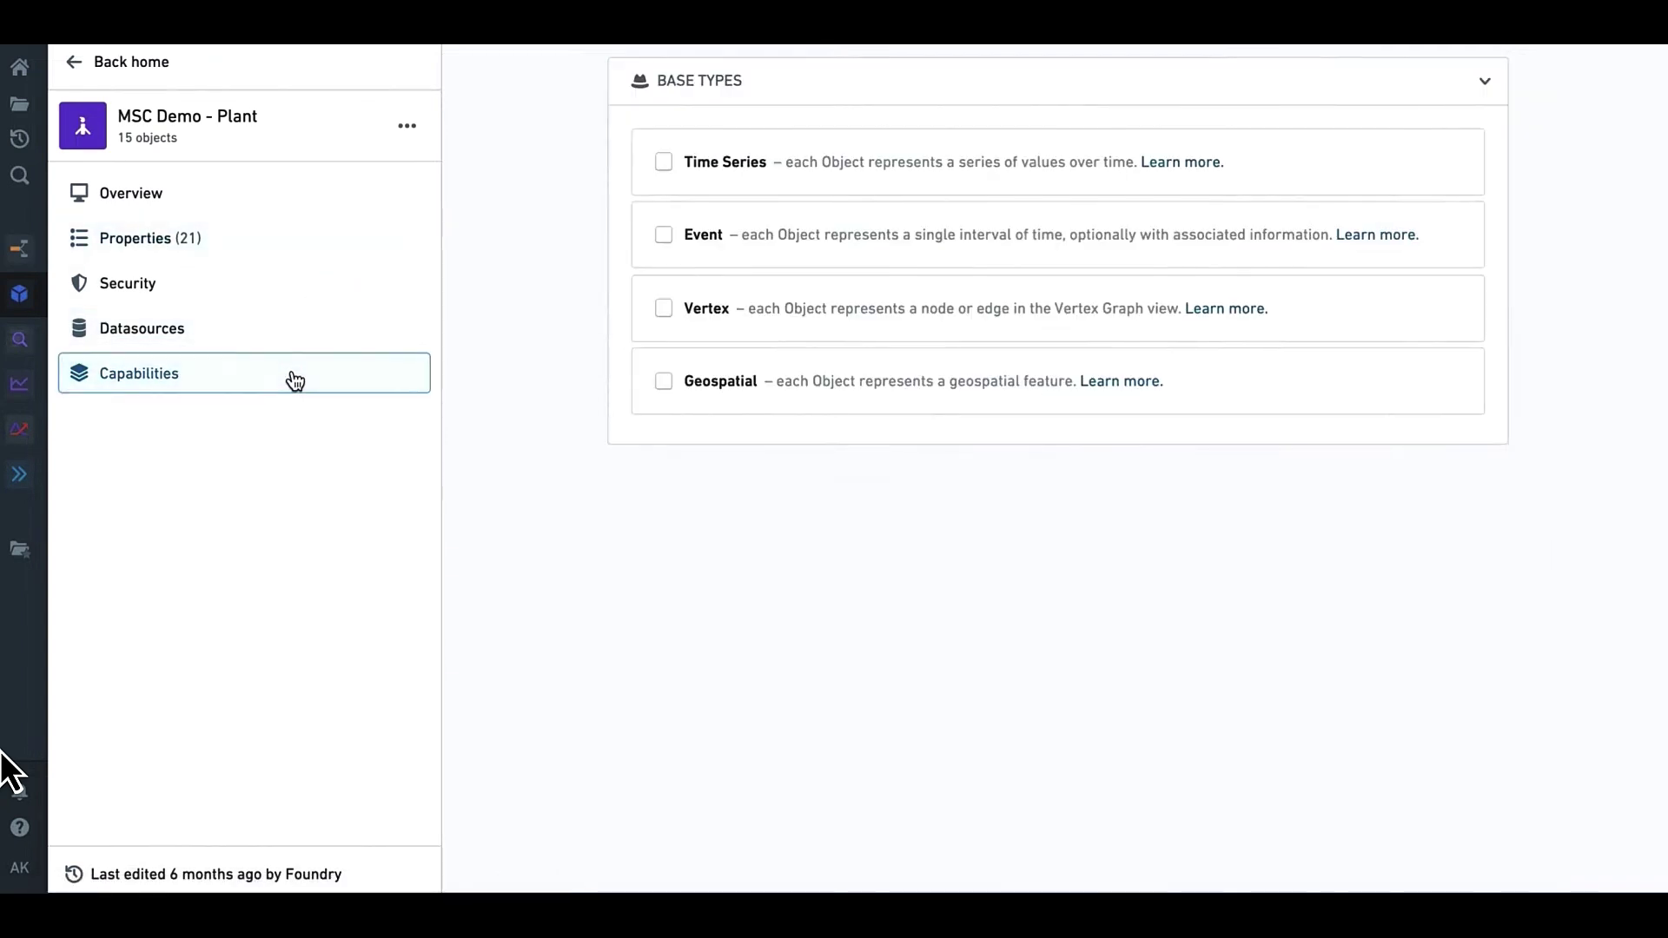
Return to the object type overview and jump to the Marketing object types.
{"action": "left_click", "coordinate": [266, 202]}
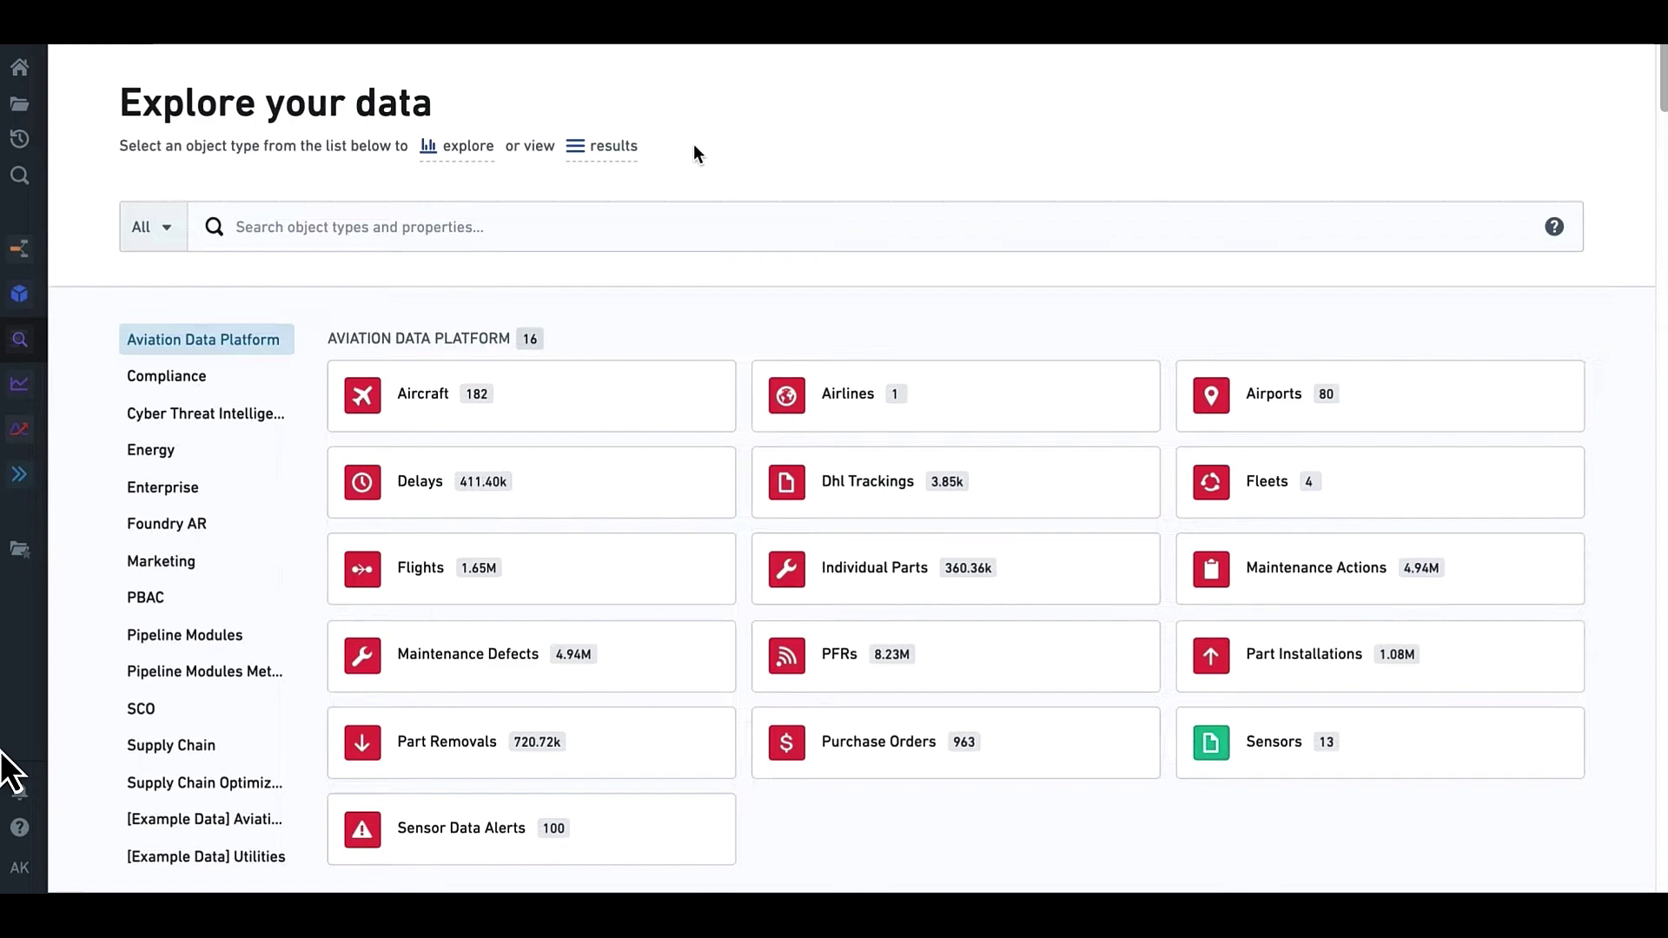
{"action": "scroll", "coordinate": [690, 231], "scroll_direction": "down", "scroll_amount": 1}
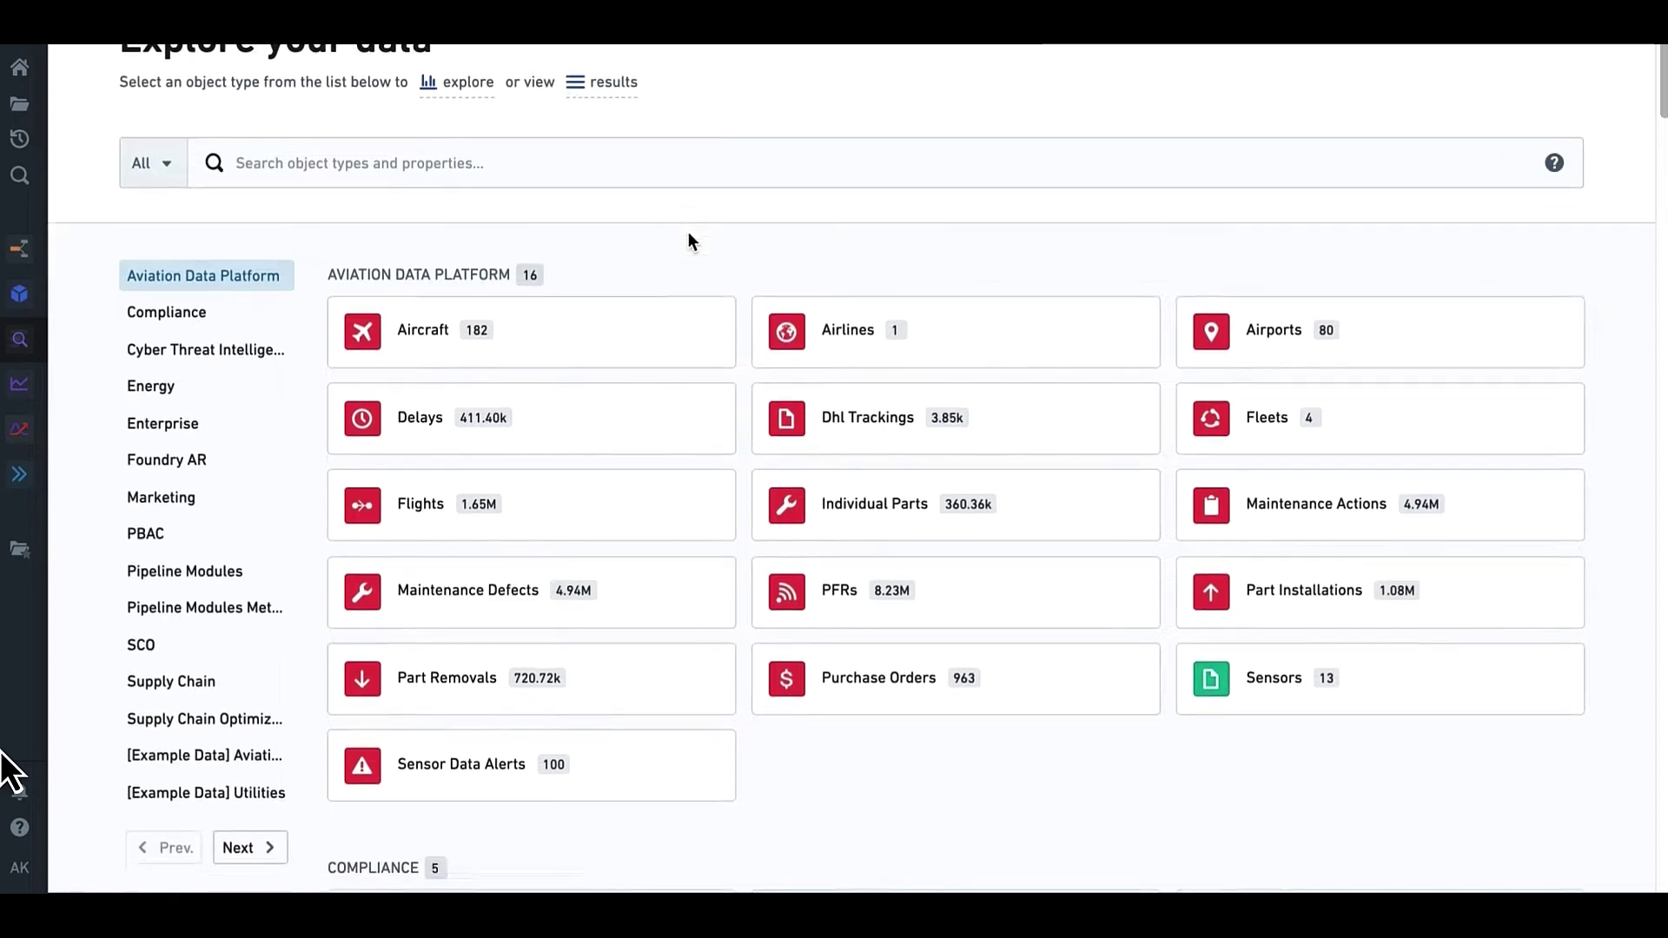
{"action": "scroll", "coordinate": [688, 233], "scroll_direction": "up", "scroll_amount": 1}
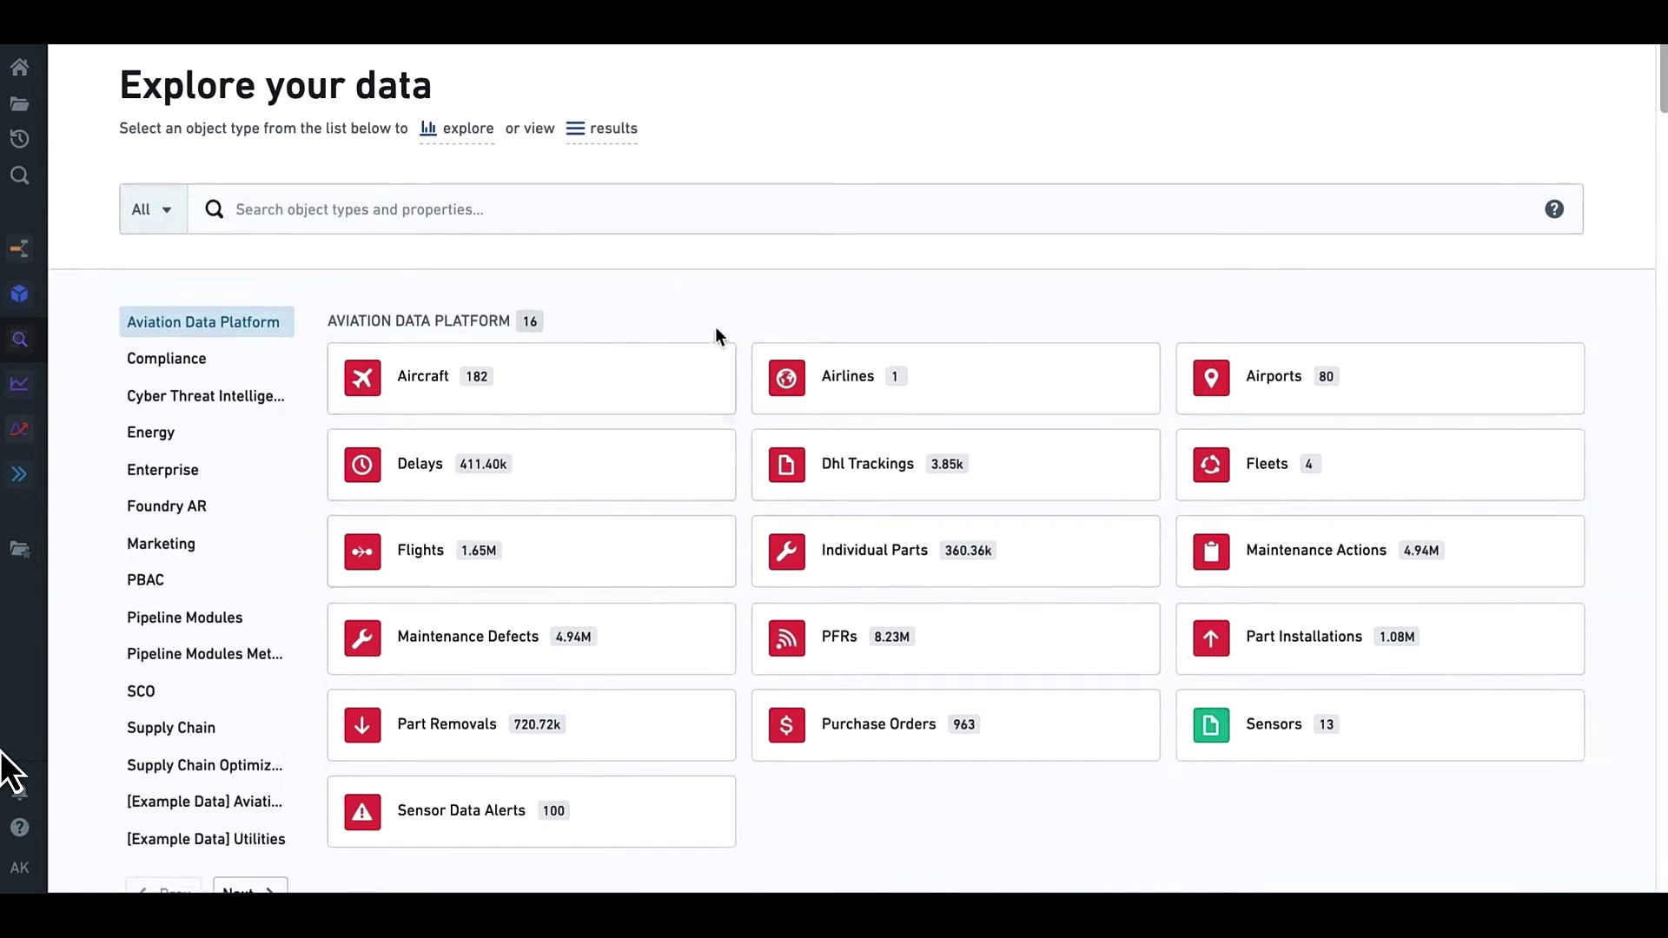
{"action": "left_click", "coordinate": [191, 545]}
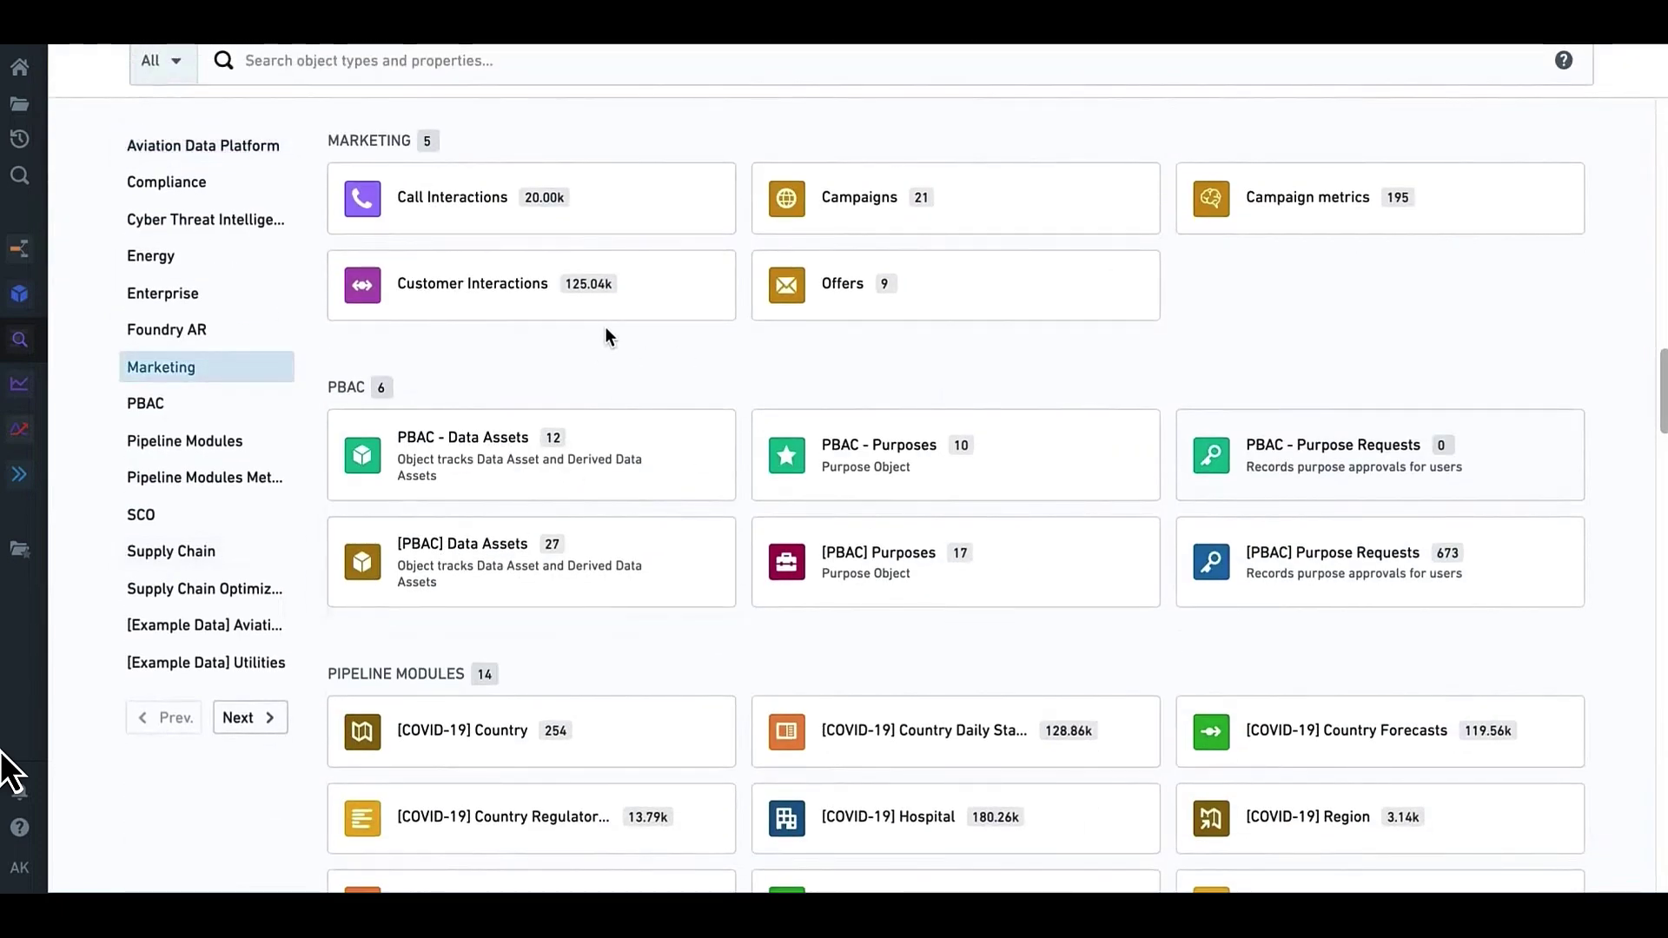
Search 'msc plant' and open MSC Demo - Plant in Object Explorer.
{"action": "left_click", "coordinate": [604, 62]}
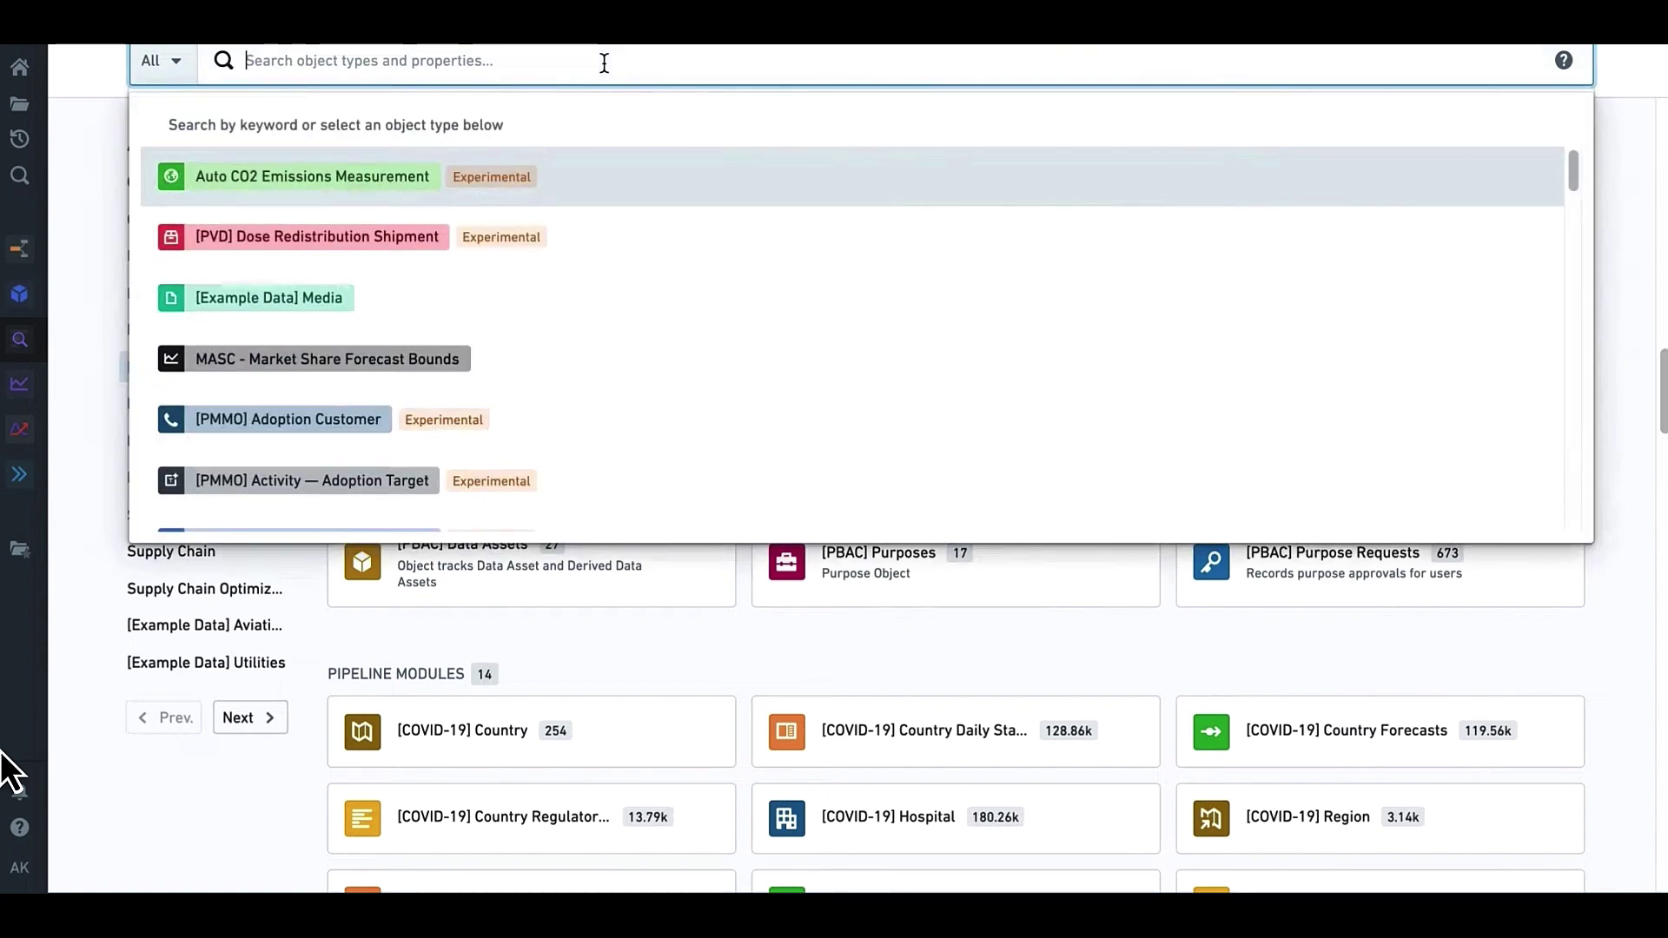
{"action": "type", "text": "msc"}
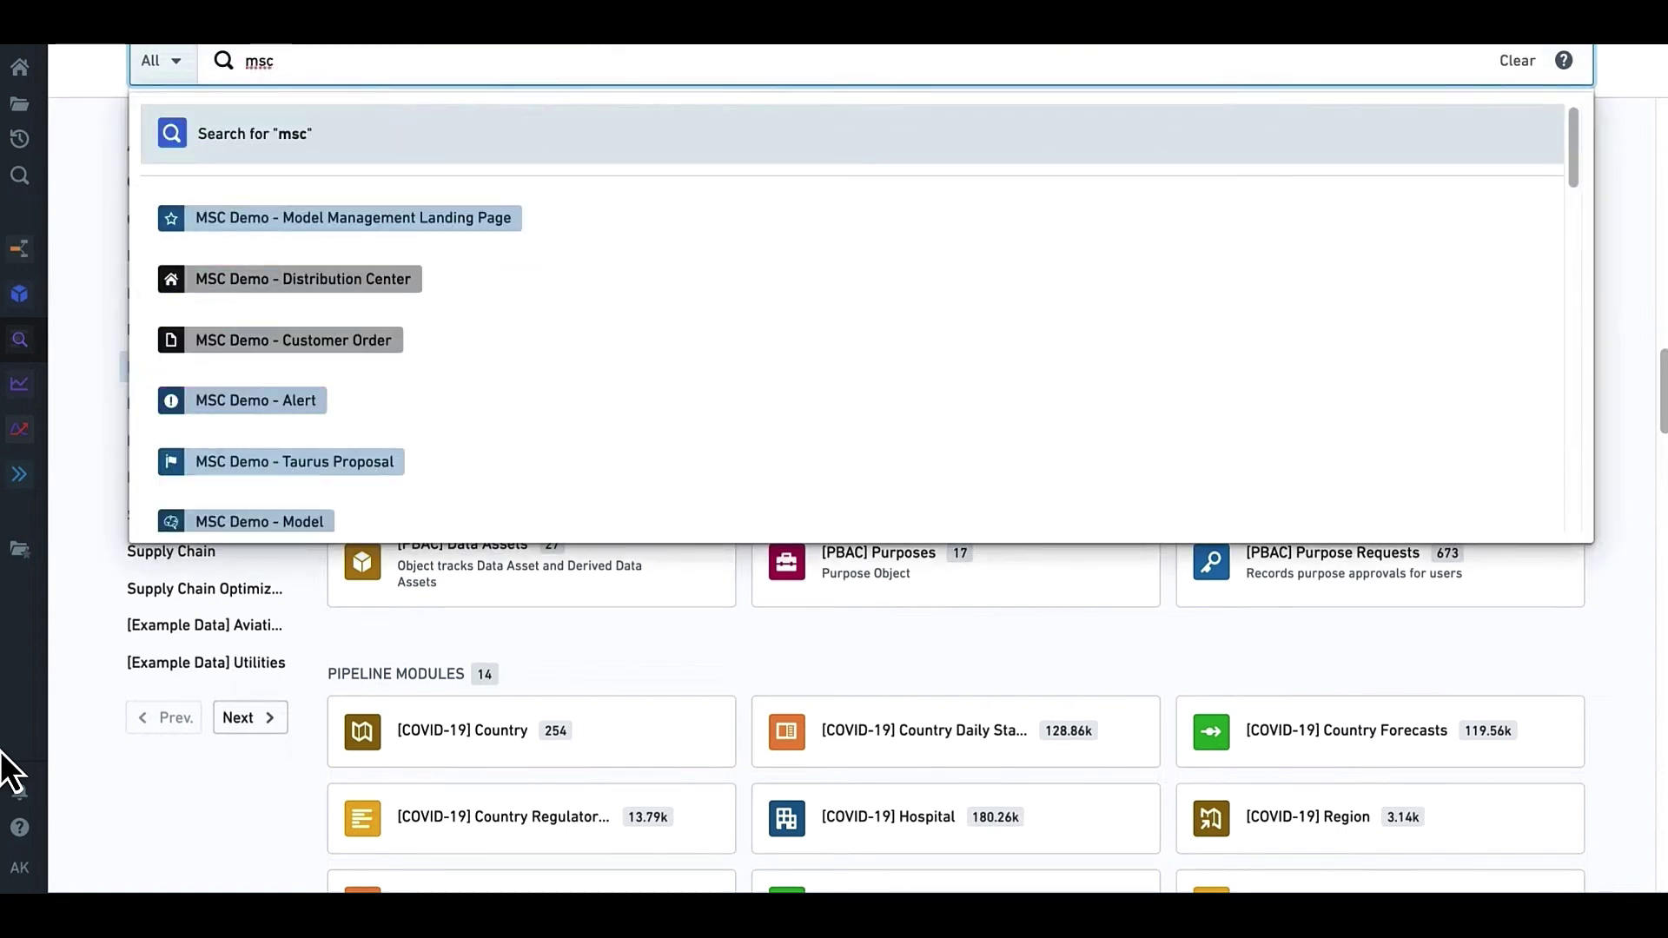
{"action": "type", "text": " plant"}
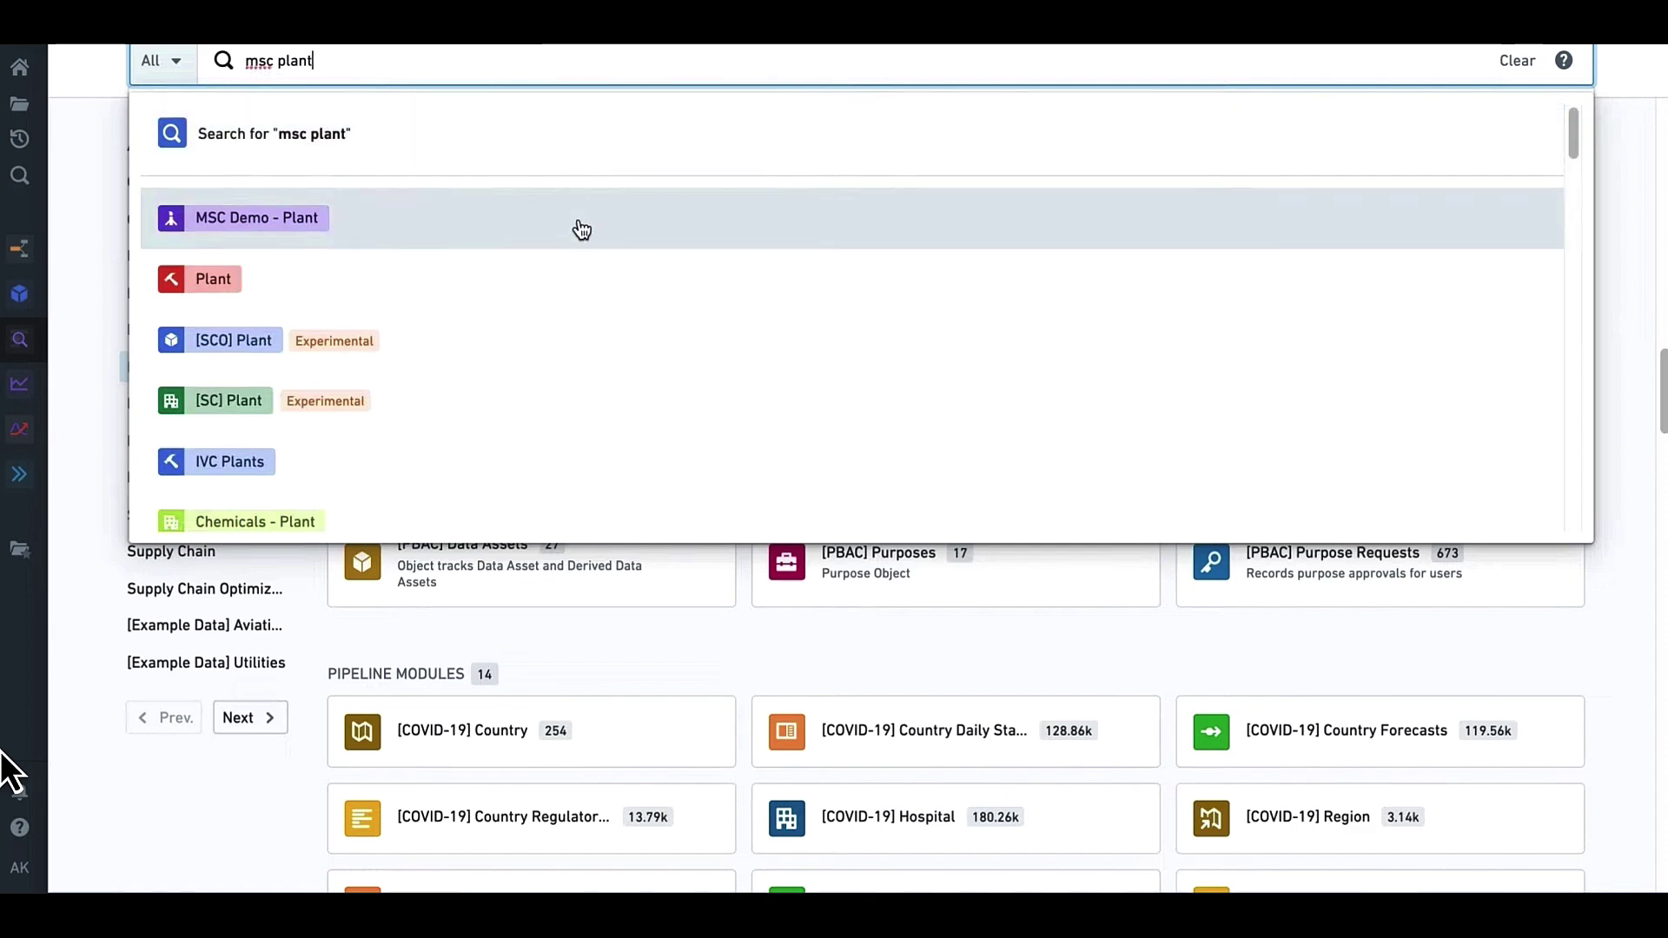
{"action": "left_click", "coordinate": [581, 229]}
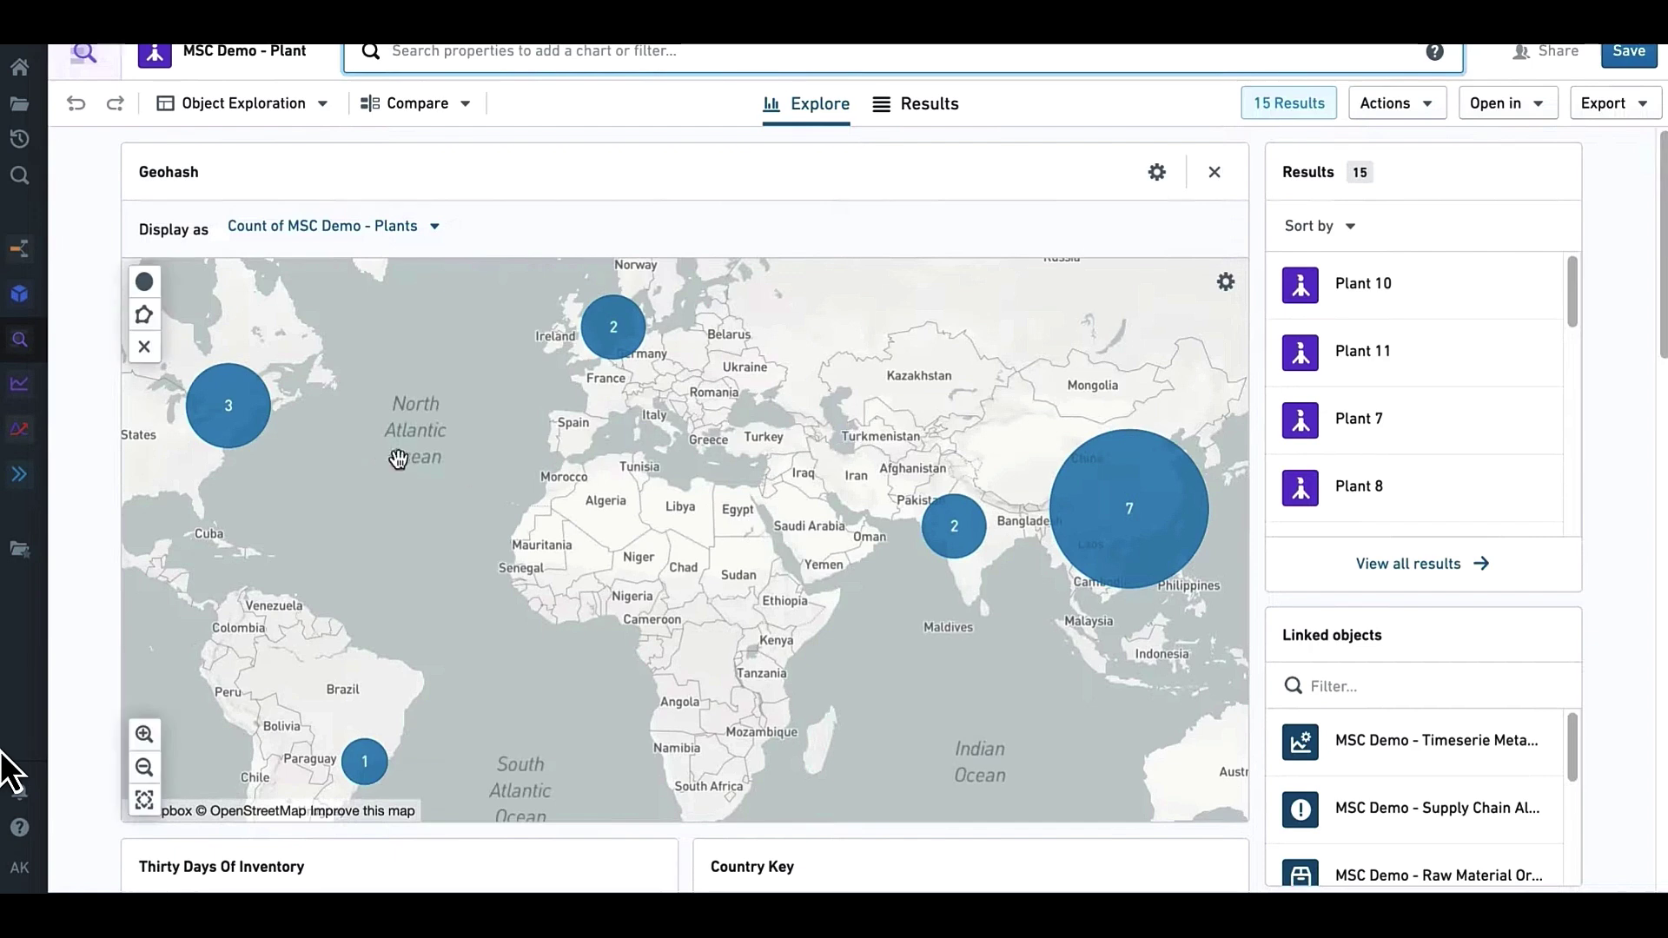
Pan and zoom the plants map into the east-coast clusters.
{"action": "left_click_drag", "start_coordinate": [345, 445], "coordinate": [660, 487]}
{"action": "scroll", "coordinate": [532, 447], "scroll_direction": "up", "scroll_amount": 3}
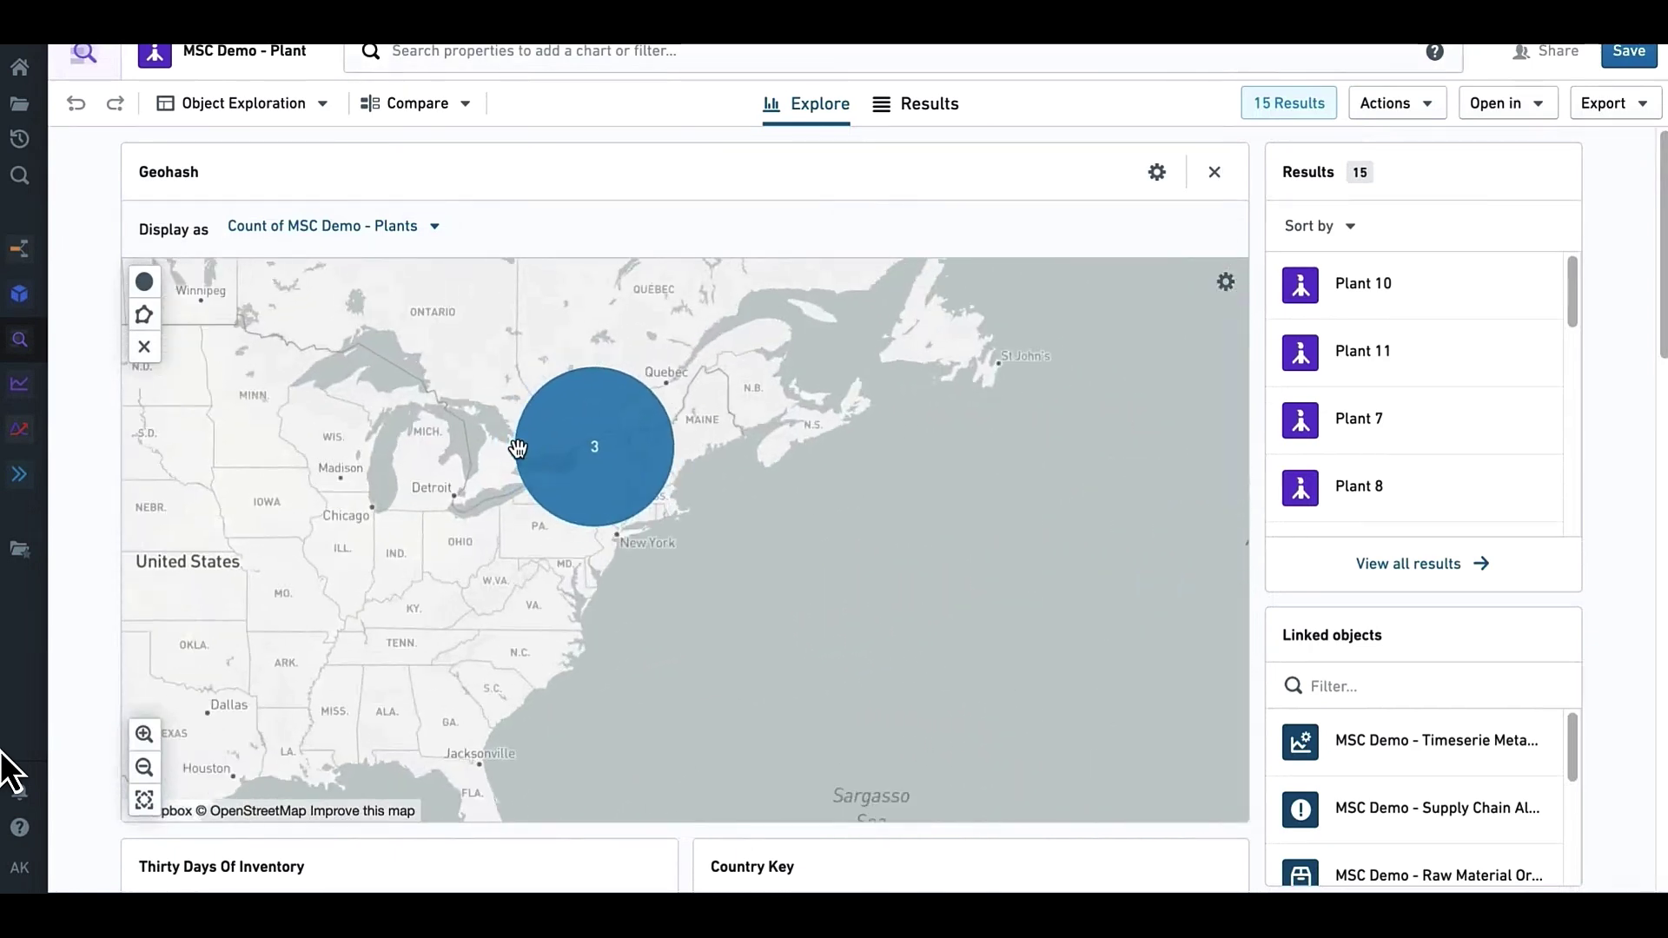
{"action": "scroll", "coordinate": [519, 446], "scroll_direction": "up", "scroll_amount": 3}
{"action": "left_click_drag", "start_coordinate": [570, 483], "coordinate": [583, 484]}
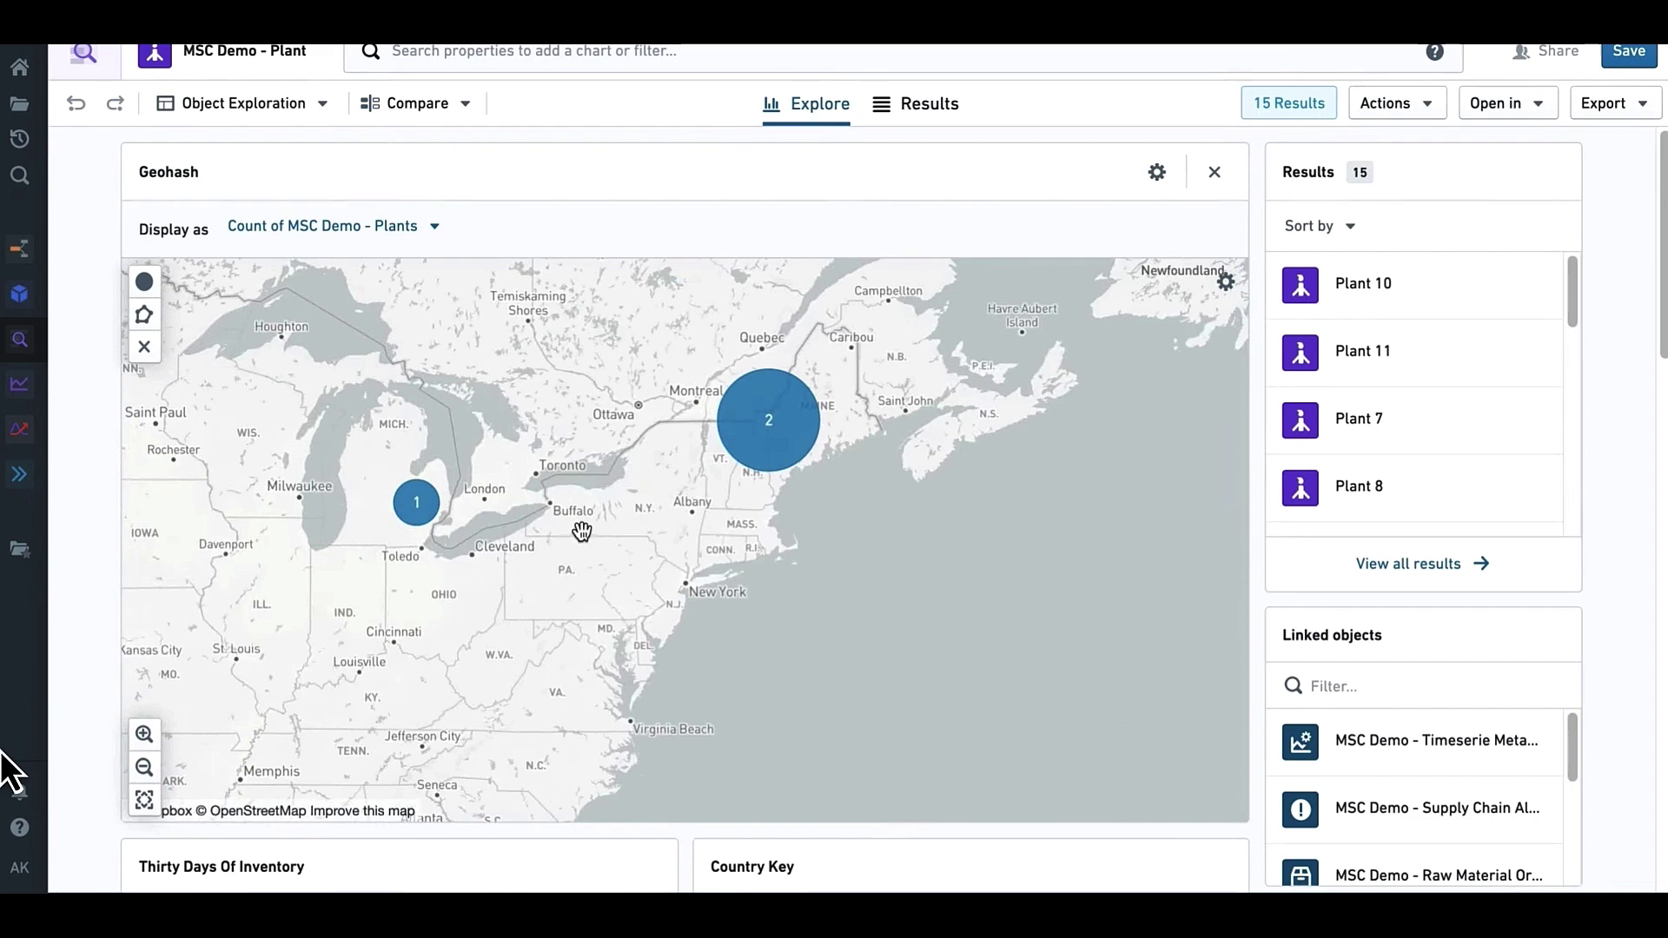
Scroll through the charts and results, then open the Plant Argon object.
{"action": "scroll", "coordinate": [71, 426], "scroll_direction": "down", "scroll_amount": 5}
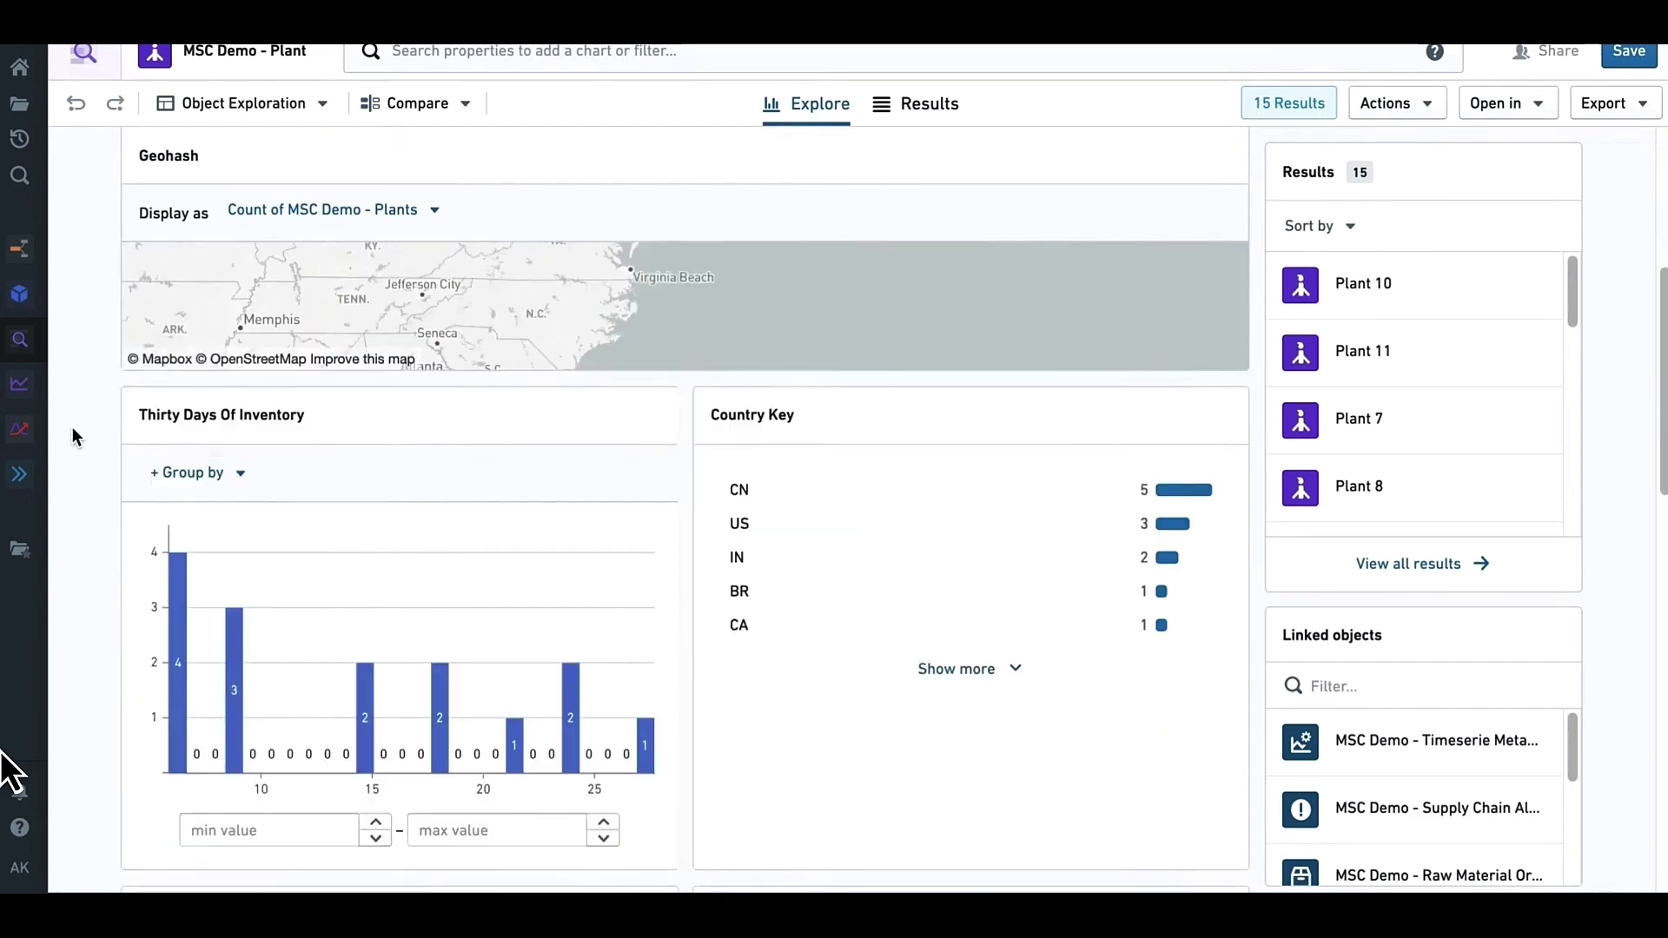
{"action": "scroll", "coordinate": [71, 425], "scroll_direction": "down", "scroll_amount": 4}
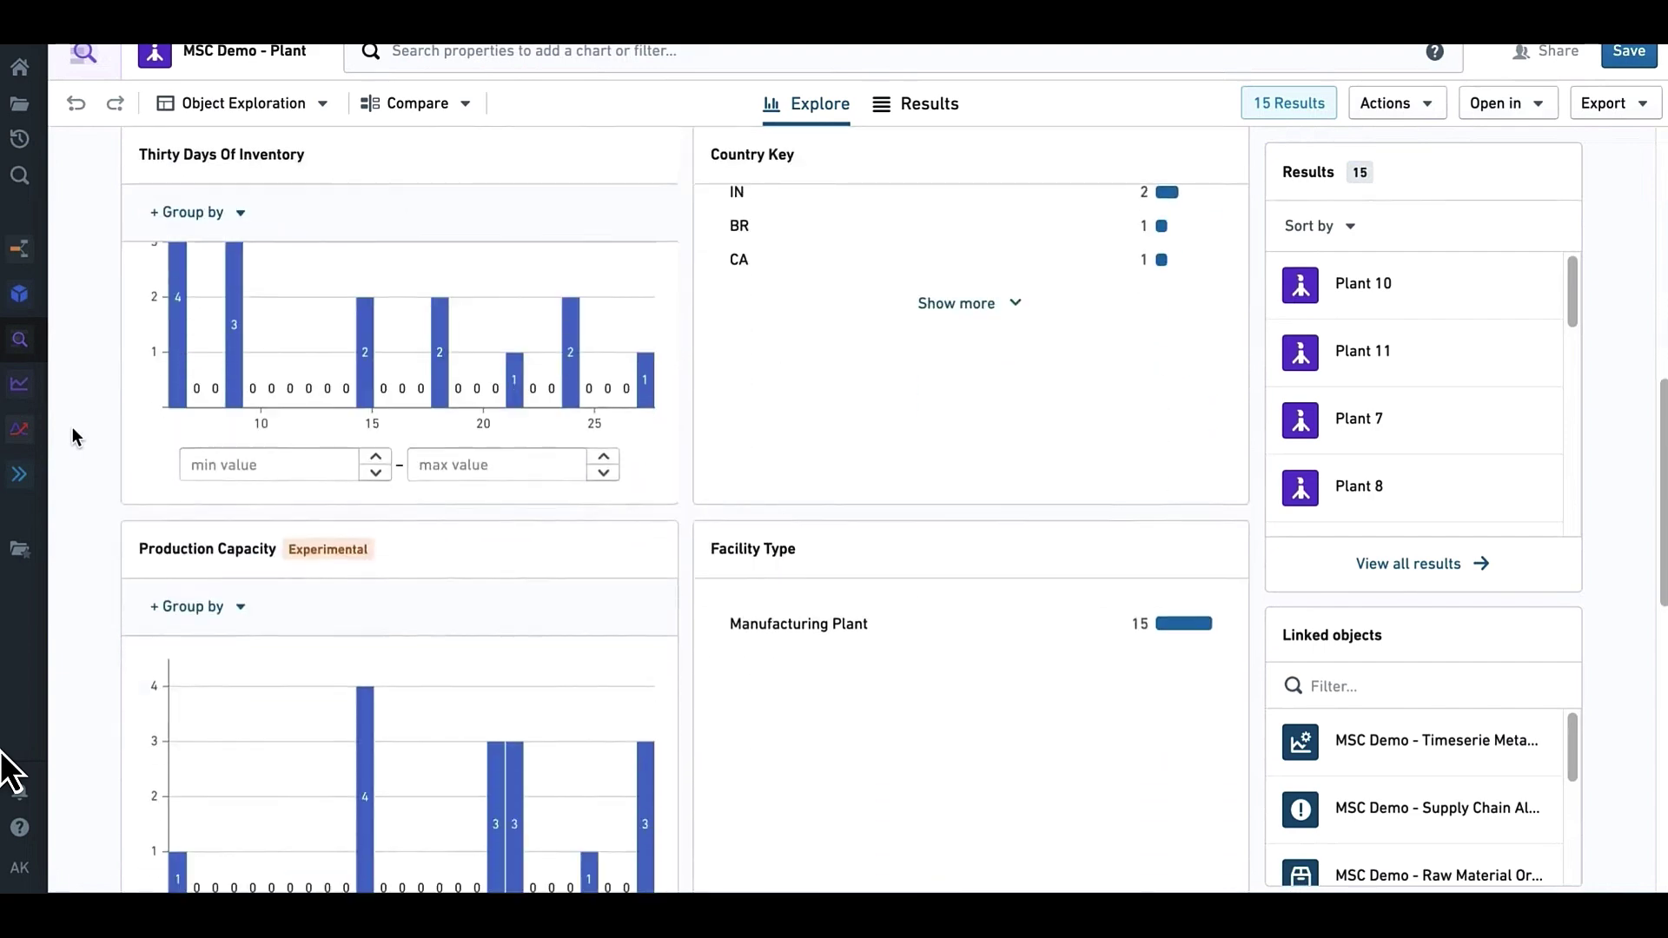
{"action": "scroll", "coordinate": [71, 434], "scroll_direction": "up", "scroll_amount": 9}
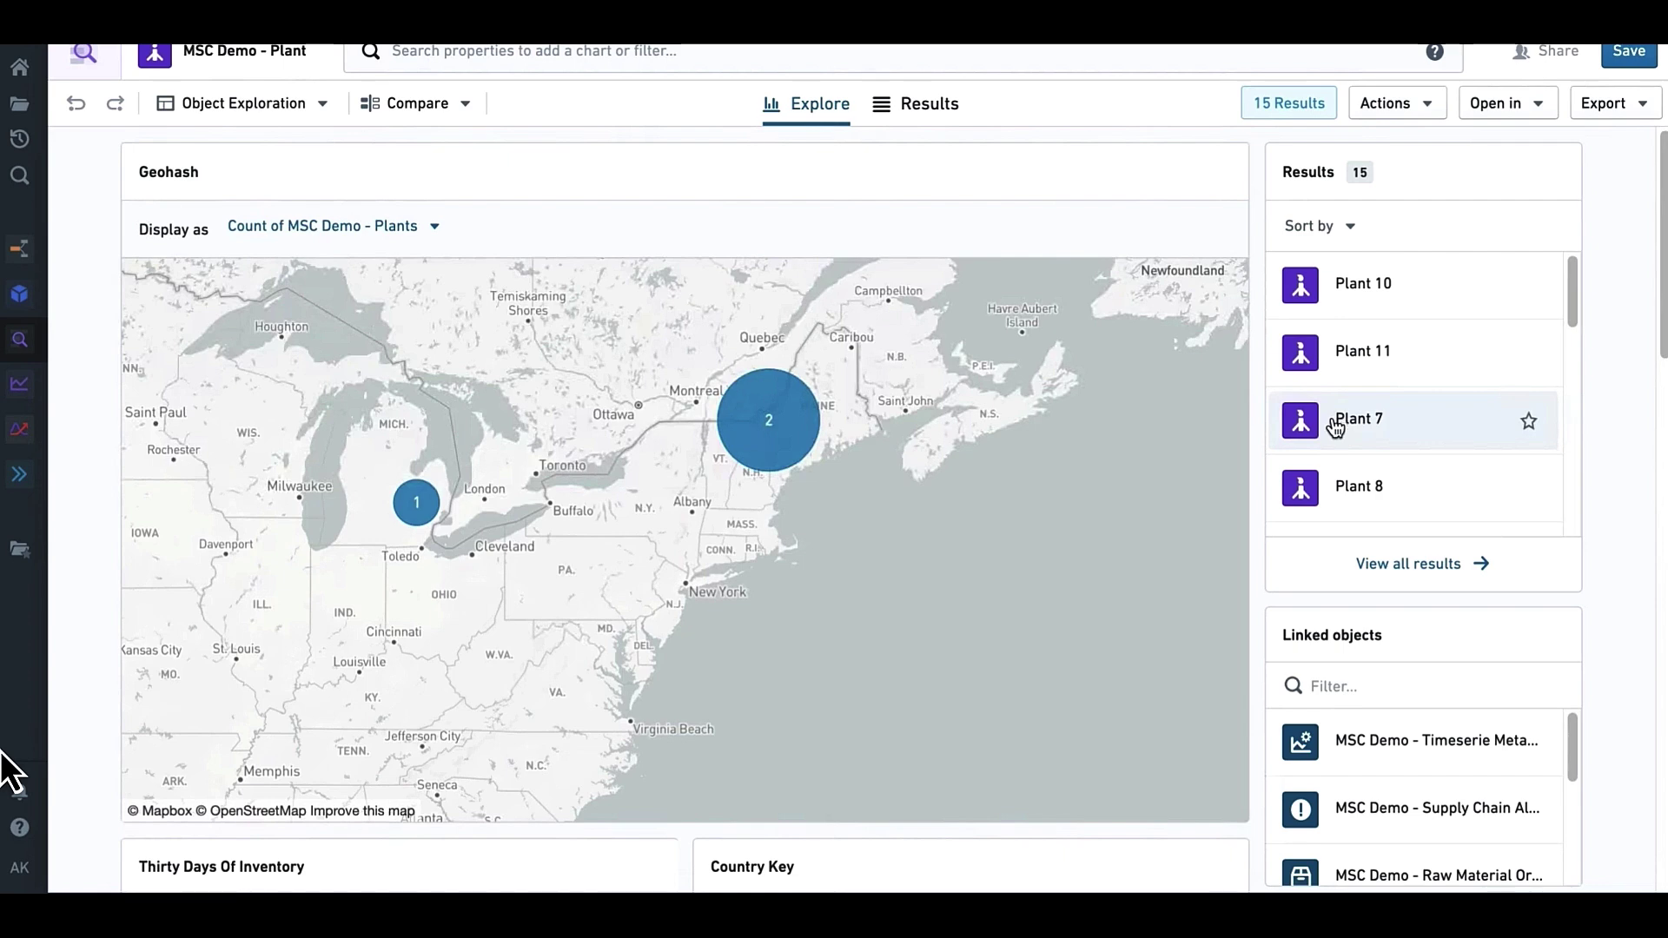
{"action": "scroll", "coordinate": [1335, 425], "scroll_direction": "down", "scroll_amount": 5}
{"action": "left_click", "coordinate": [1373, 497]}
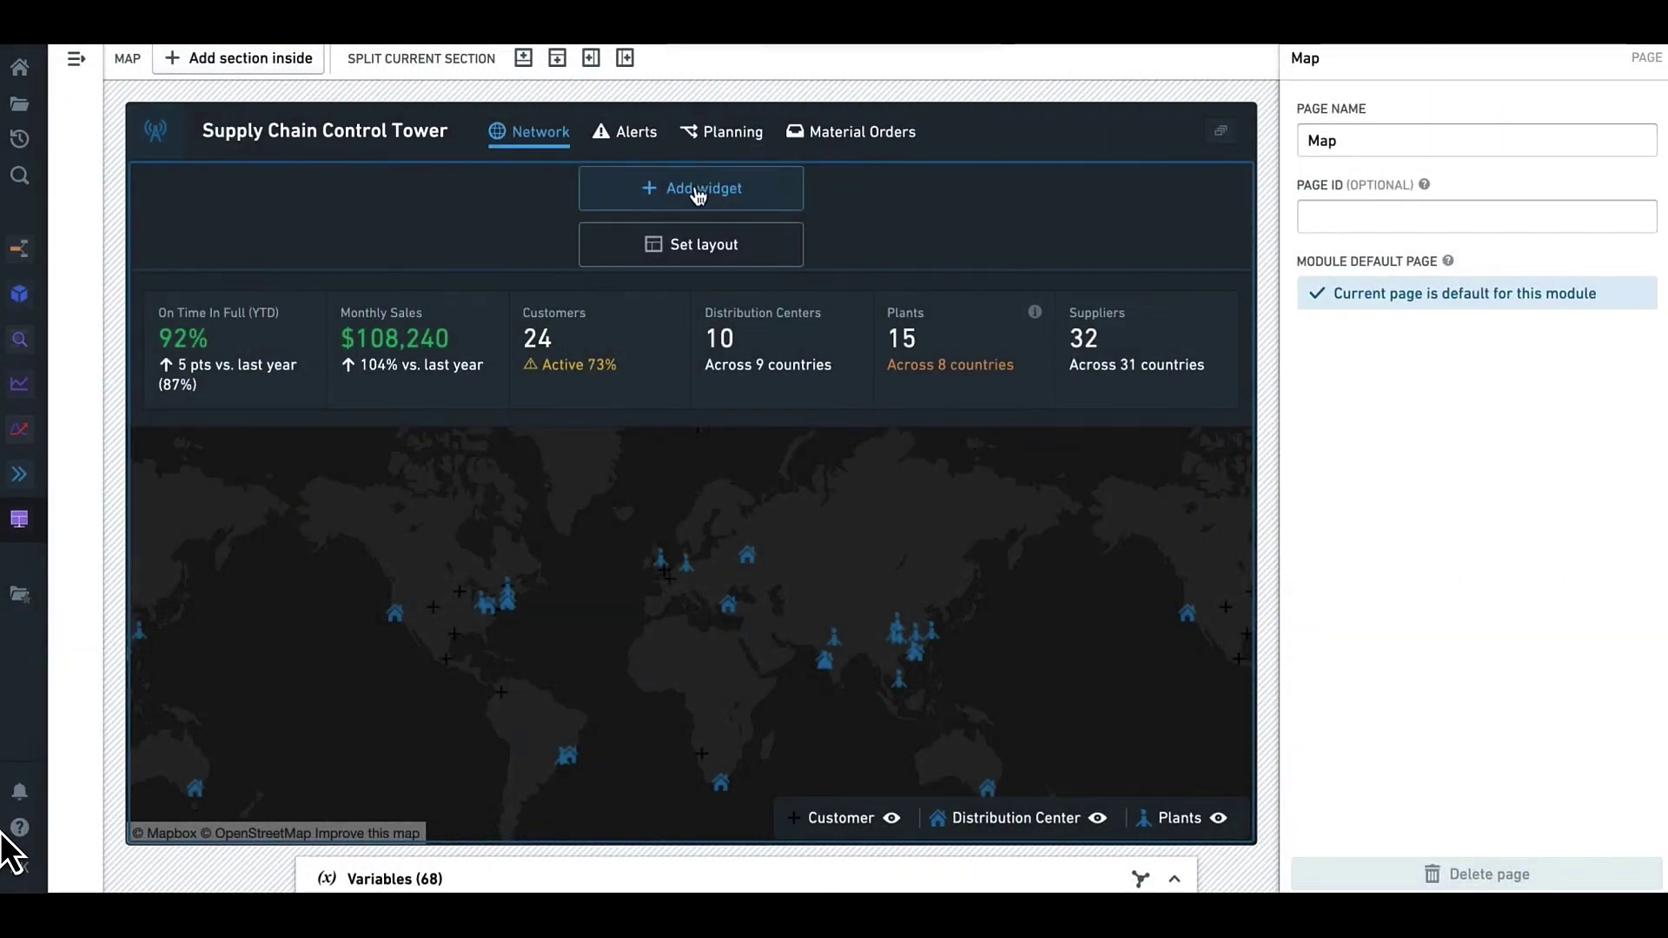
Add a new widget, searching 'tabl' in the picker and choosing Object table.
{"action": "left_click", "coordinate": [699, 191]}
{"action": "type", "text": "tab"}
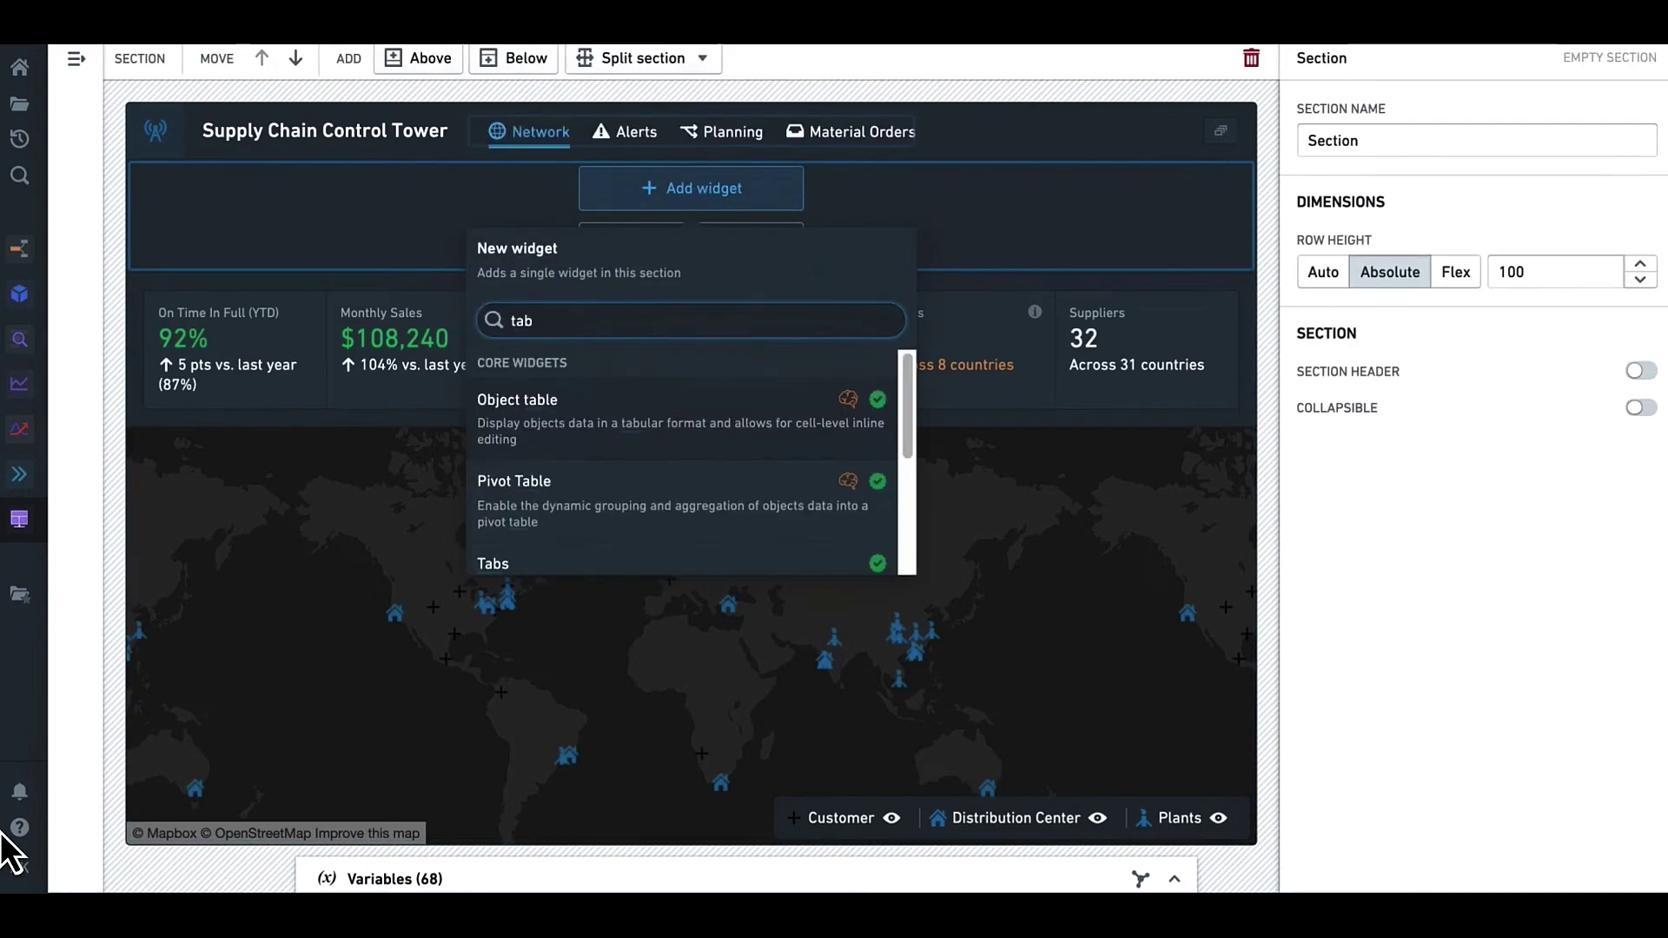
{"action": "type", "text": "l"}
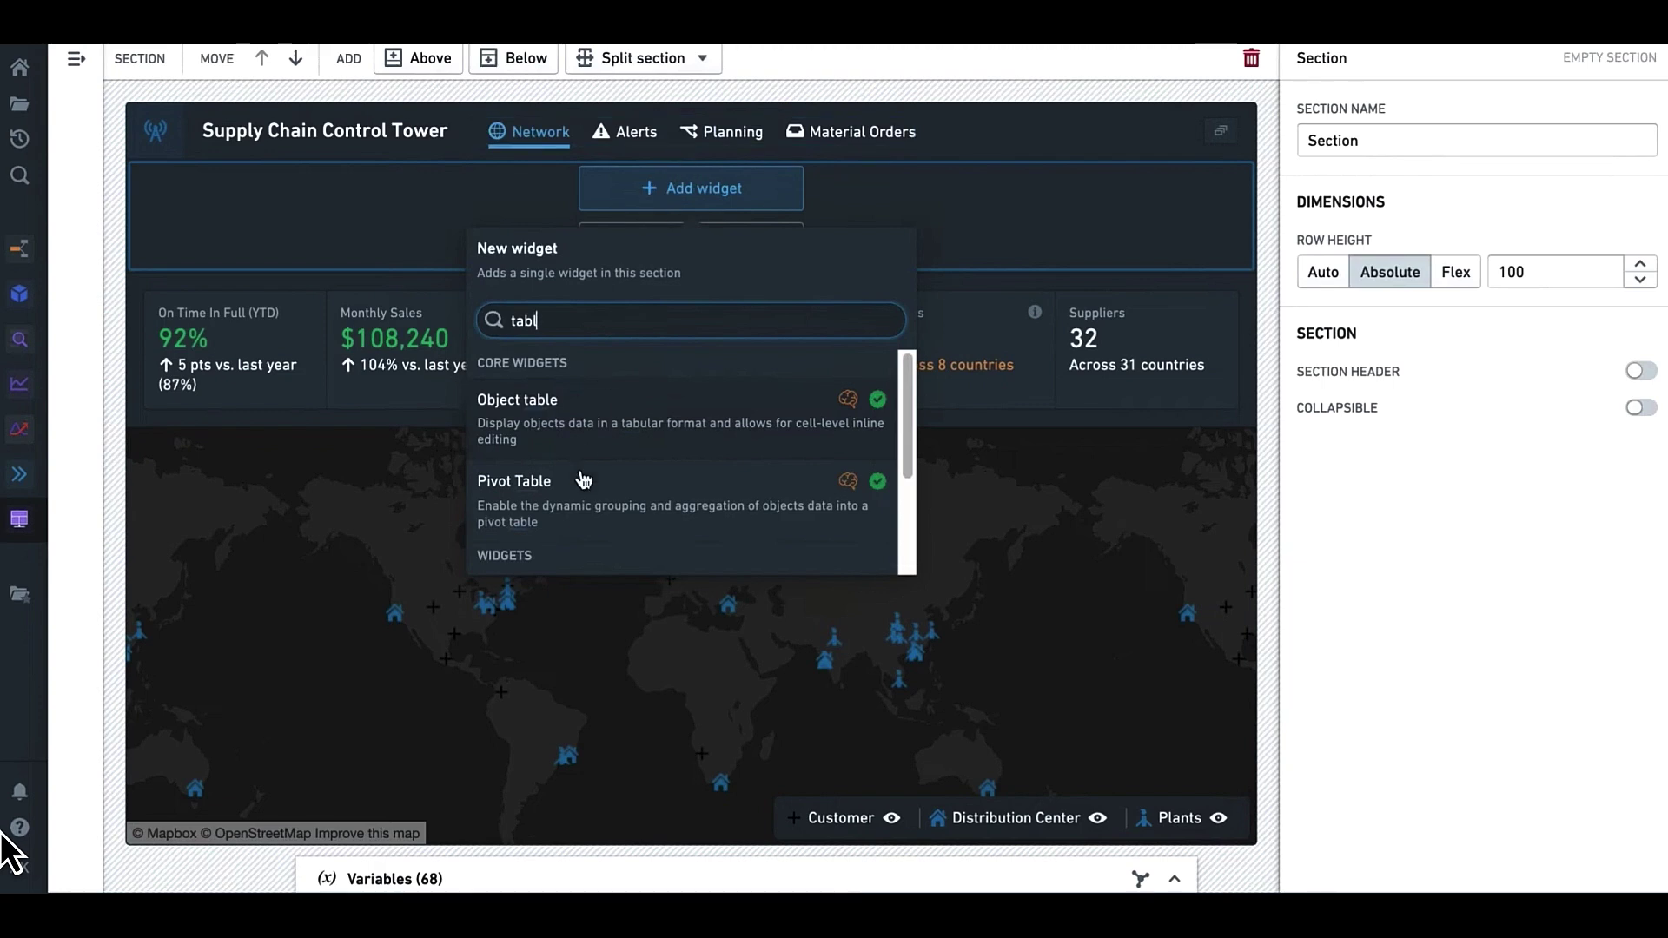
{"action": "left_click", "coordinate": [596, 438]}
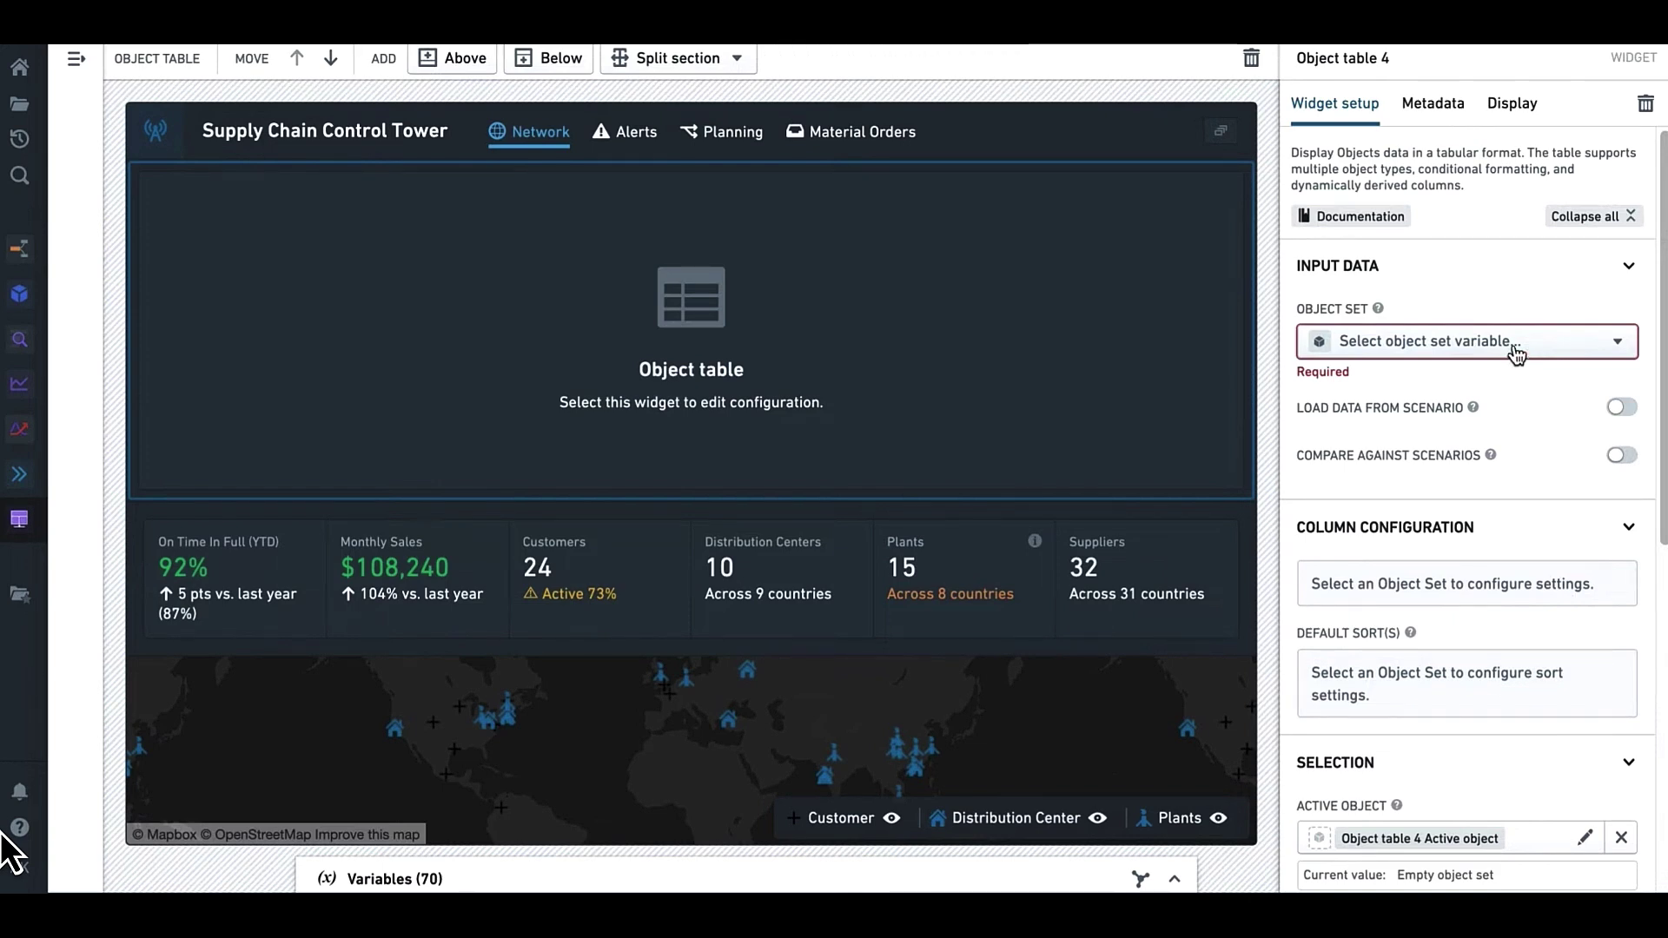
Create a new object set variable for the table and search starting sets for 'plant'.
{"action": "left_click", "coordinate": [1516, 349]}
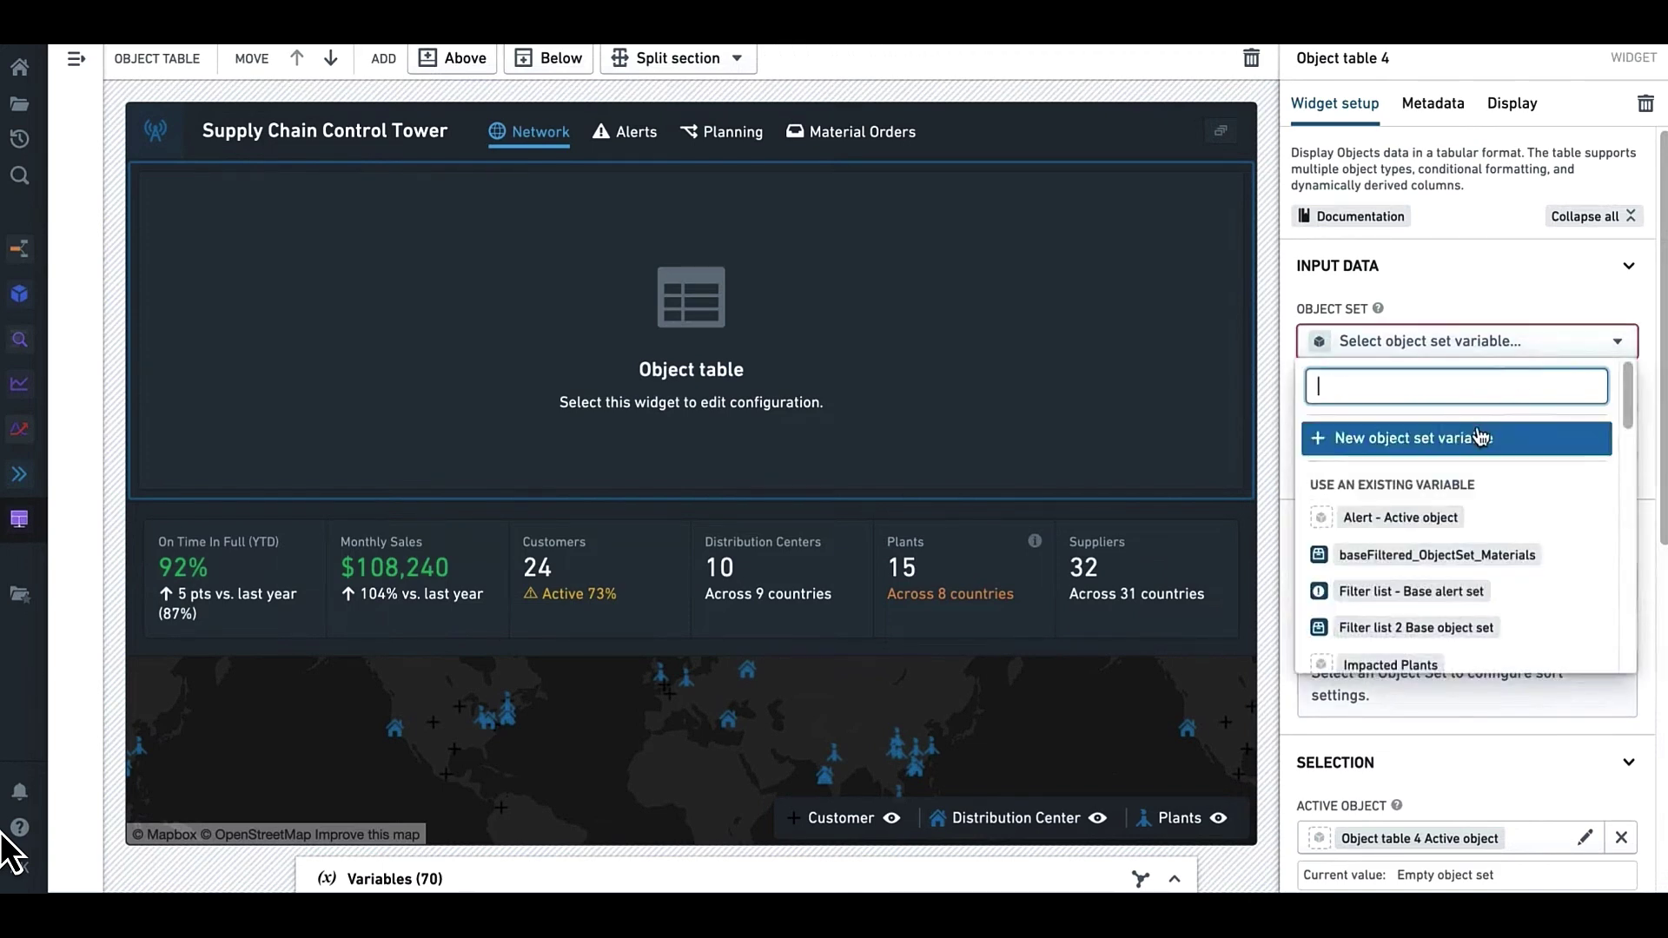
{"action": "left_click", "coordinate": [1480, 437]}
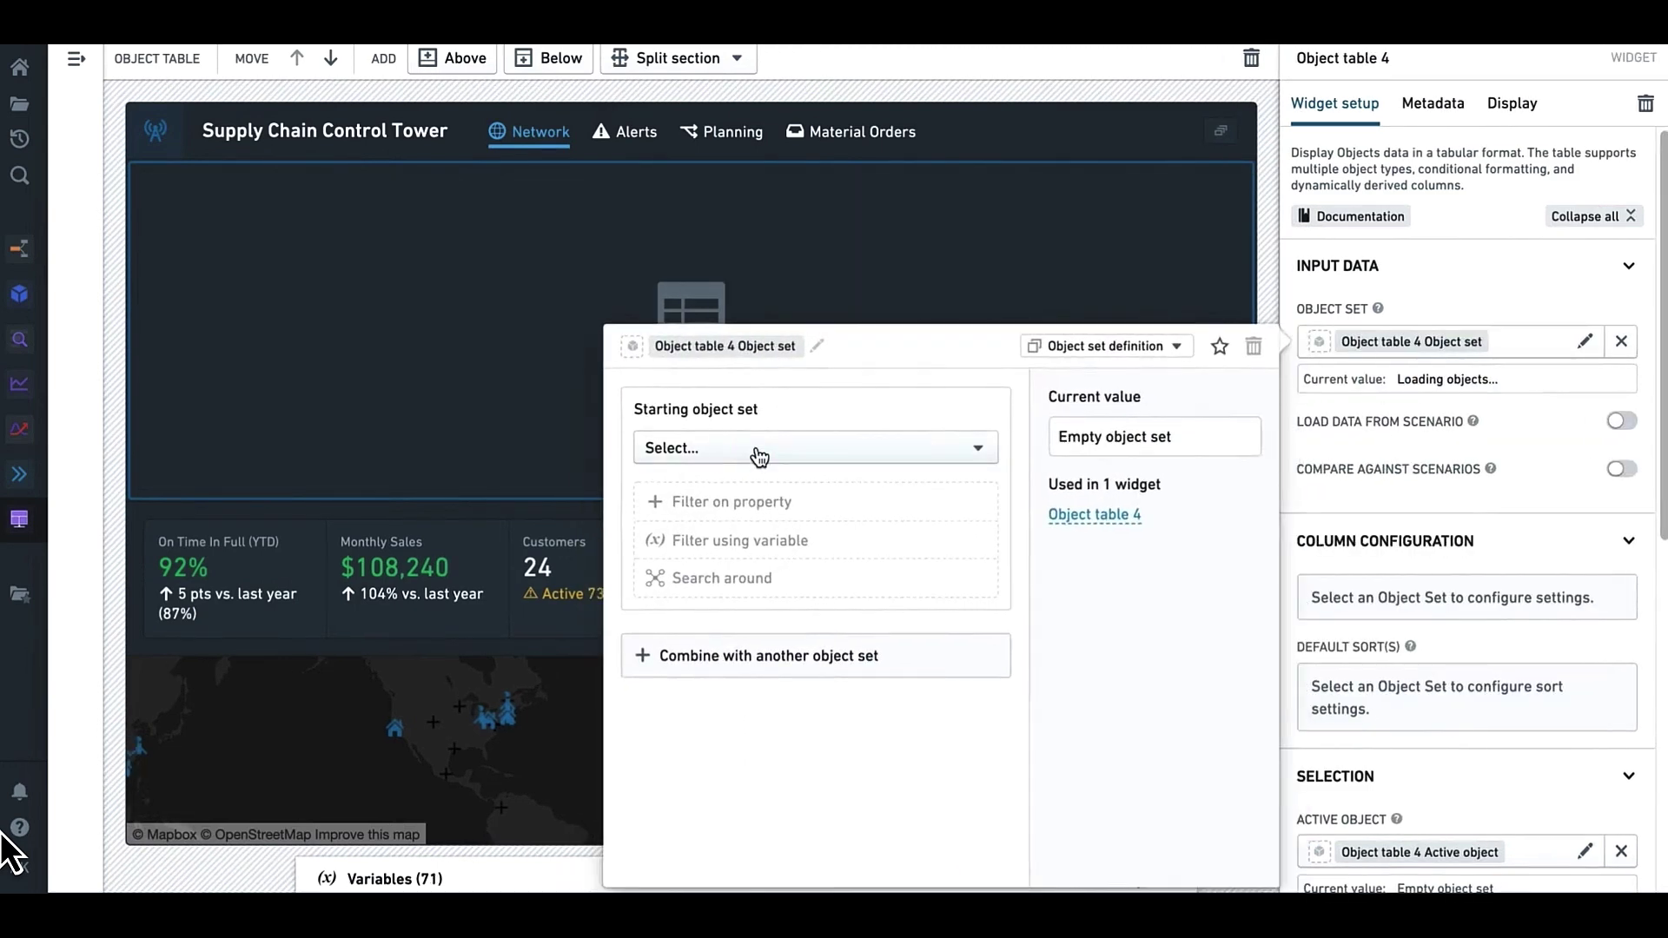
{"action": "left_click", "coordinate": [760, 452]}
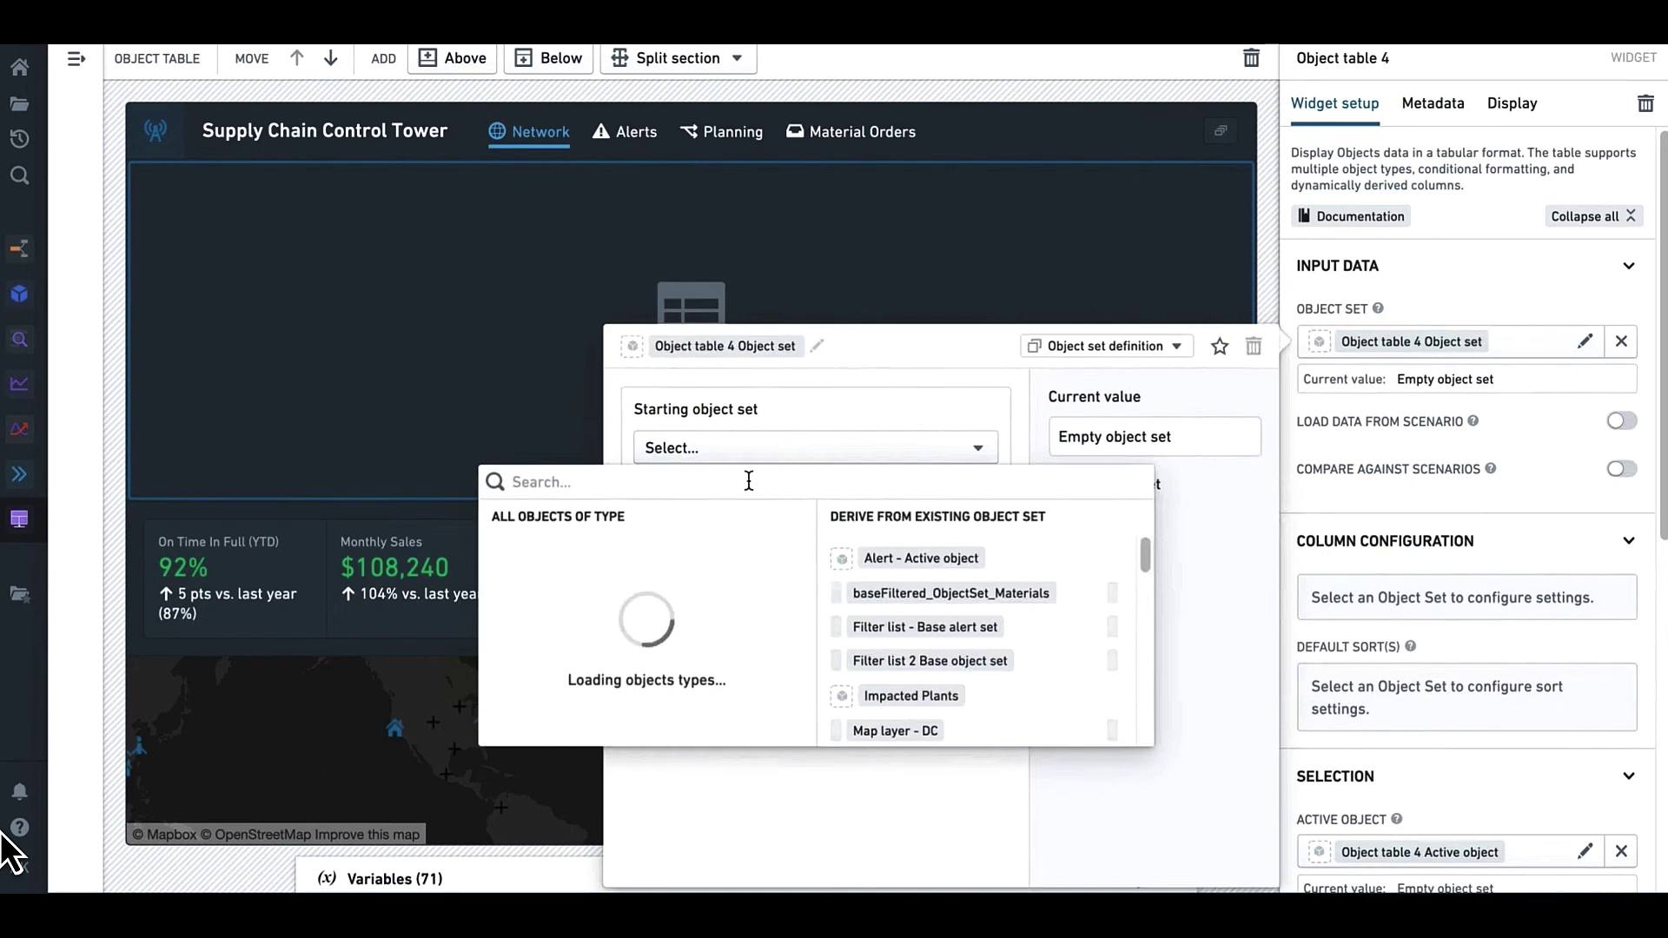
{"action": "type", "text": "plan"}
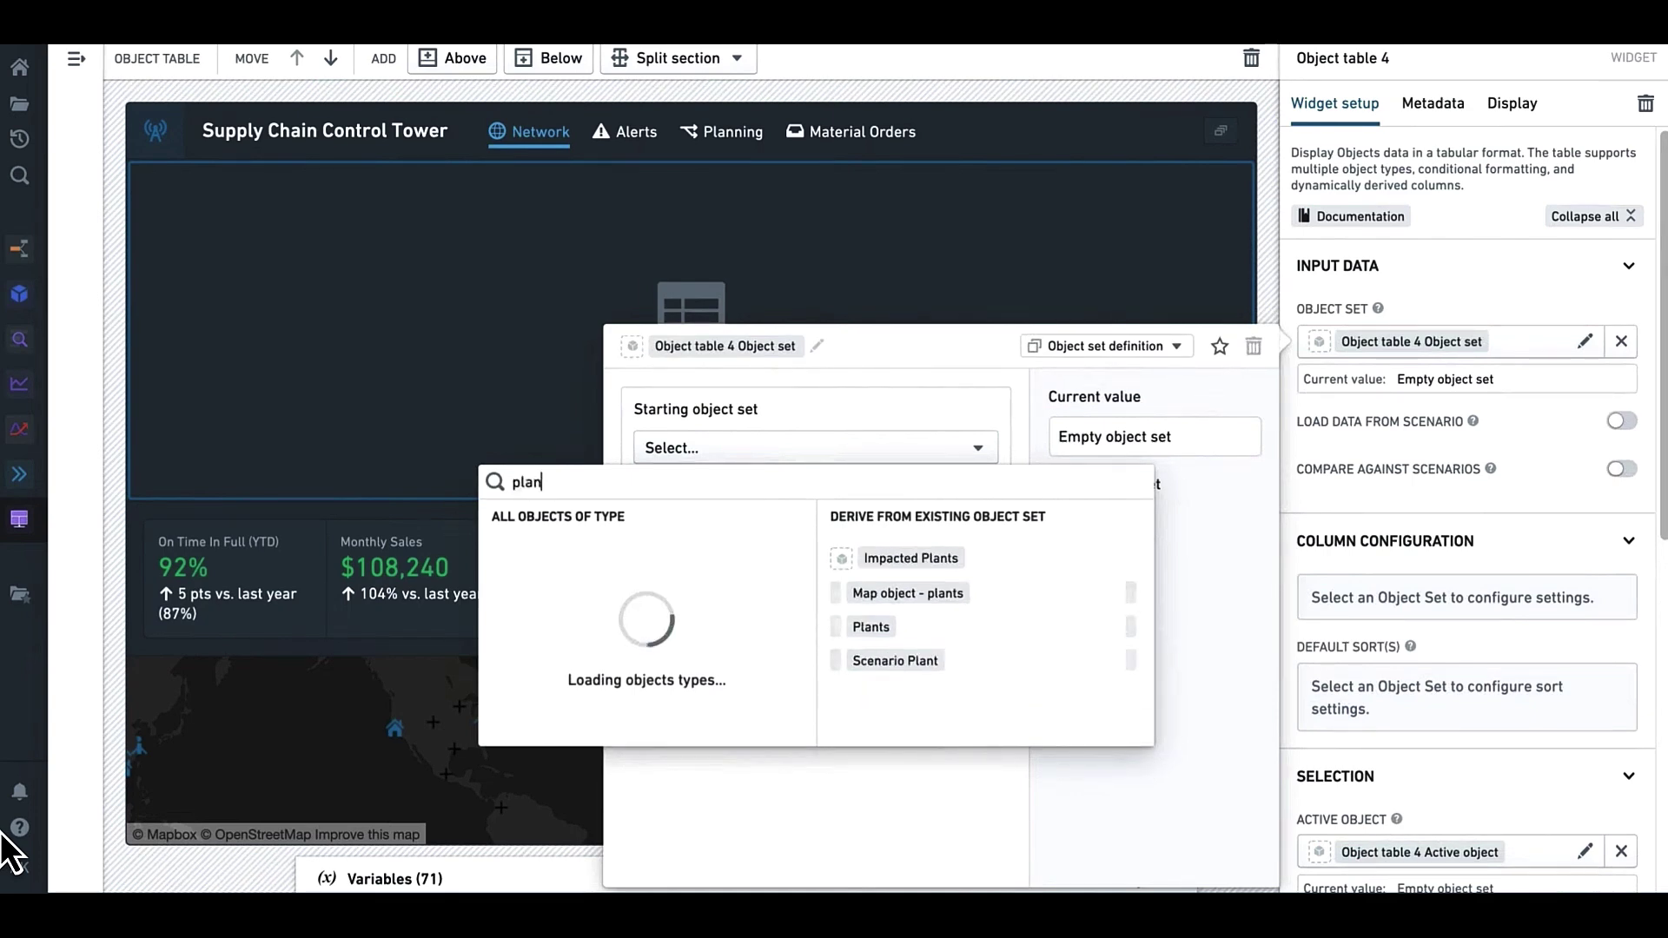
{"action": "type", "text": "t"}
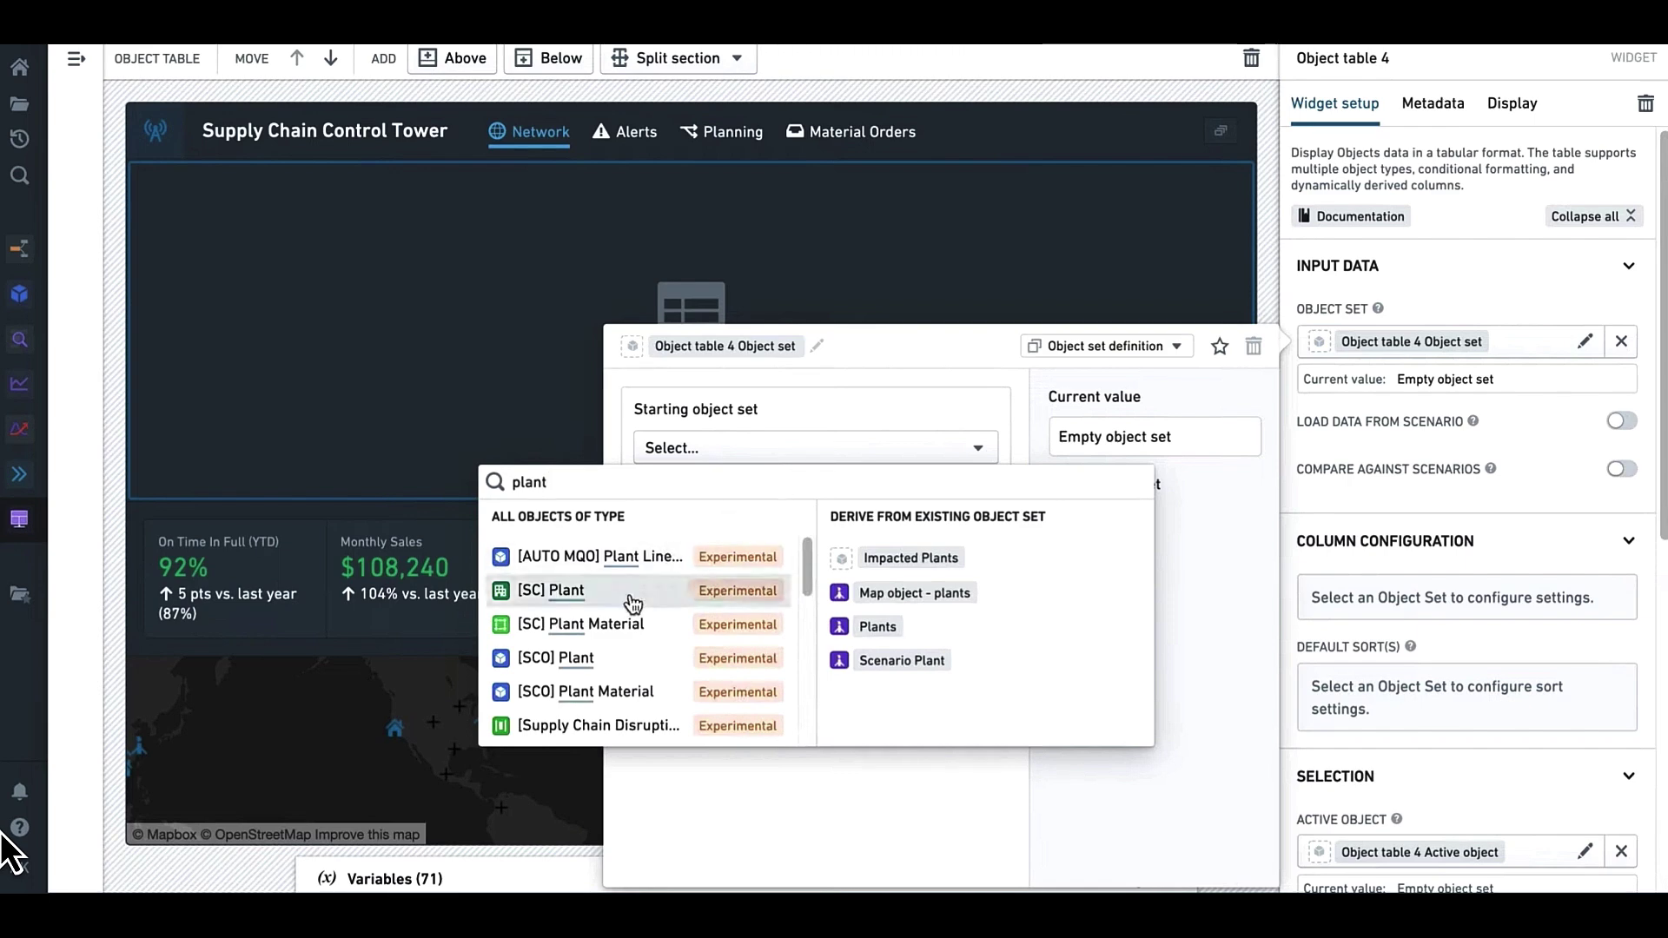
Search 'msc plant', use MSC Demo - Plant as the starting set, and add all properties.
{"action": "key", "text": "ctrl+a"}
{"action": "type", "text": "msc"}
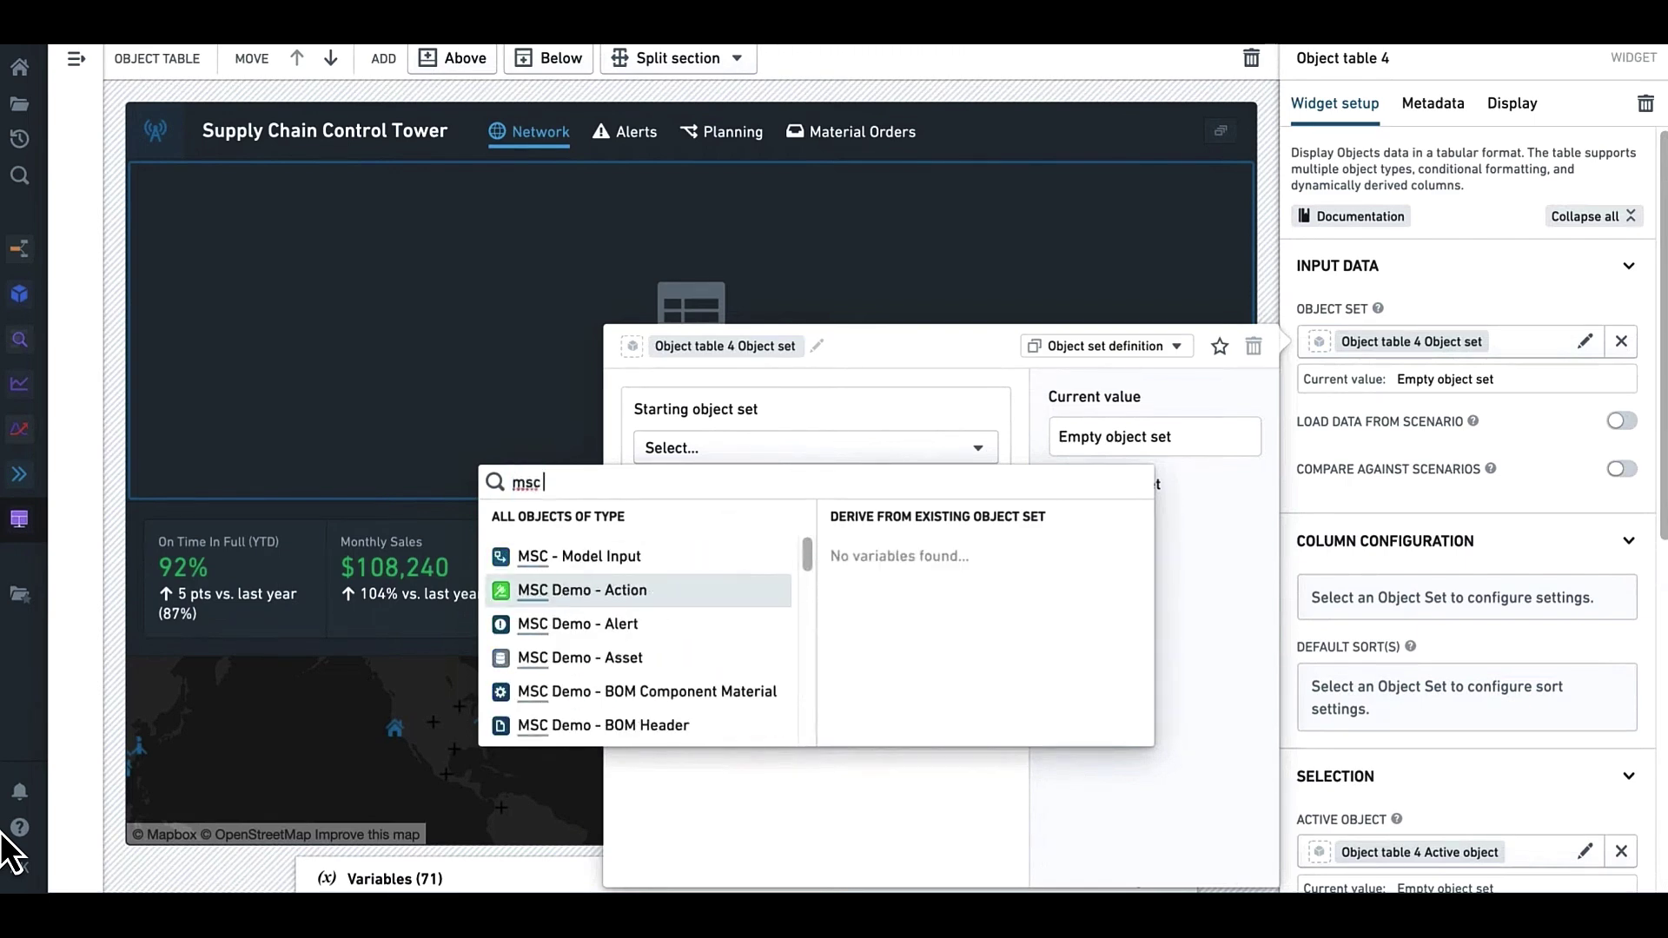
{"action": "type", "text": " plant"}
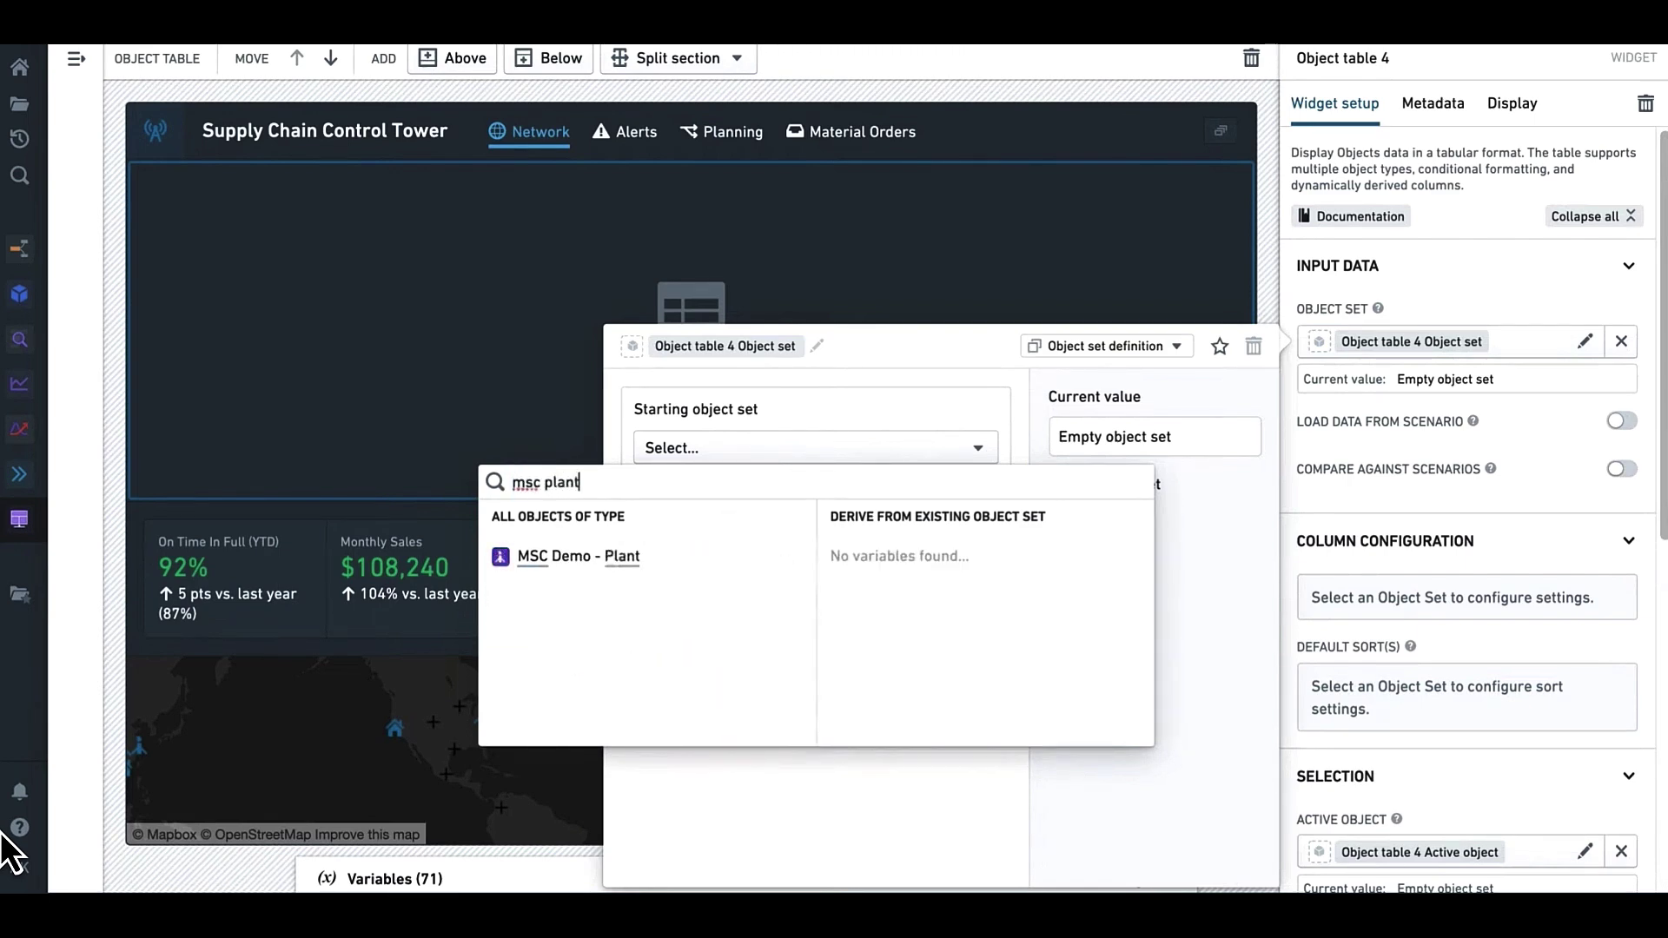
{"action": "left_click", "coordinate": [638, 562]}
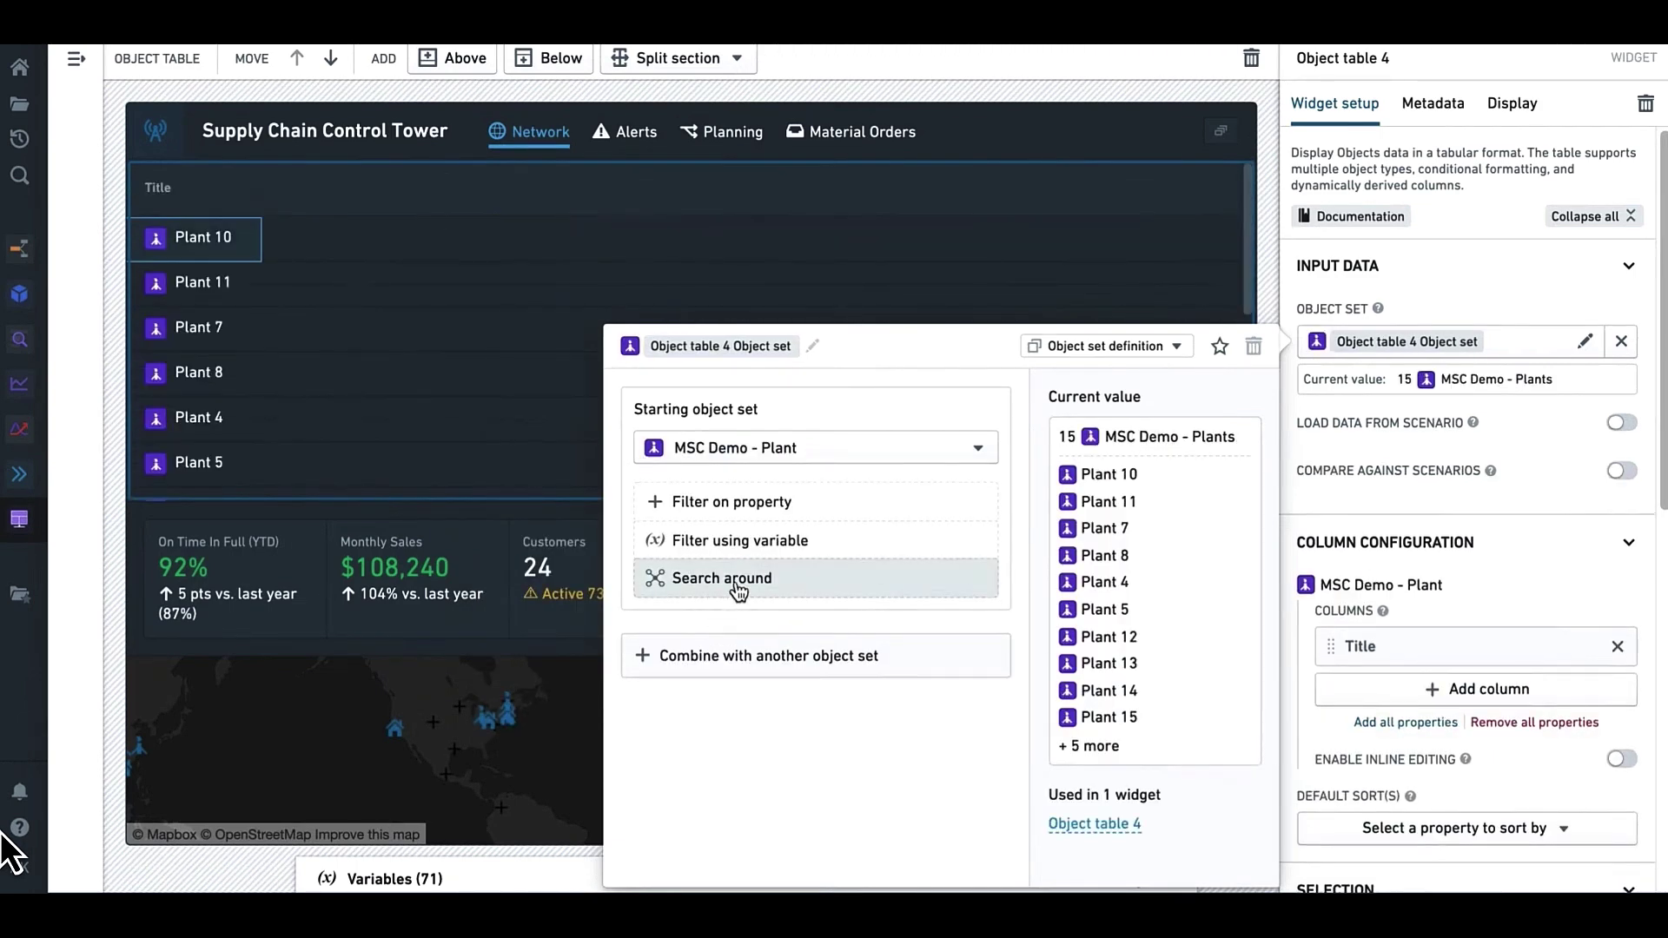
{"action": "left_click", "coordinate": [1432, 725]}
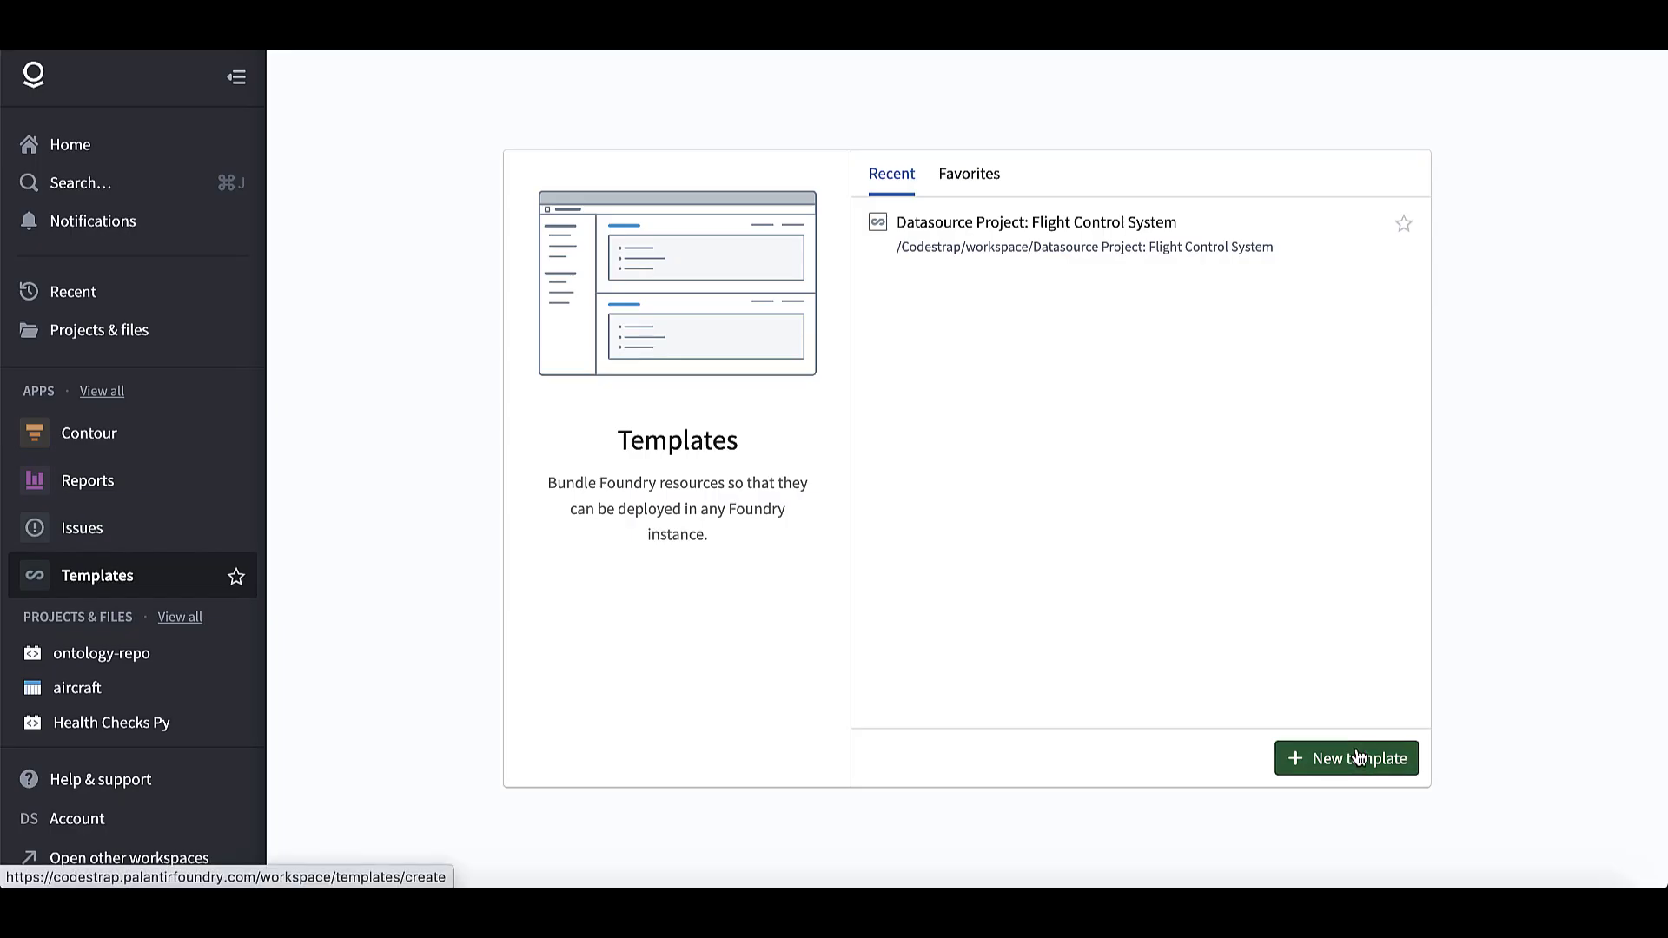
Start a new template and browse to workspace > Foundry Training and Resources.
{"action": "left_click", "coordinate": [1354, 759]}
{"action": "left_click", "coordinate": [1035, 455]}
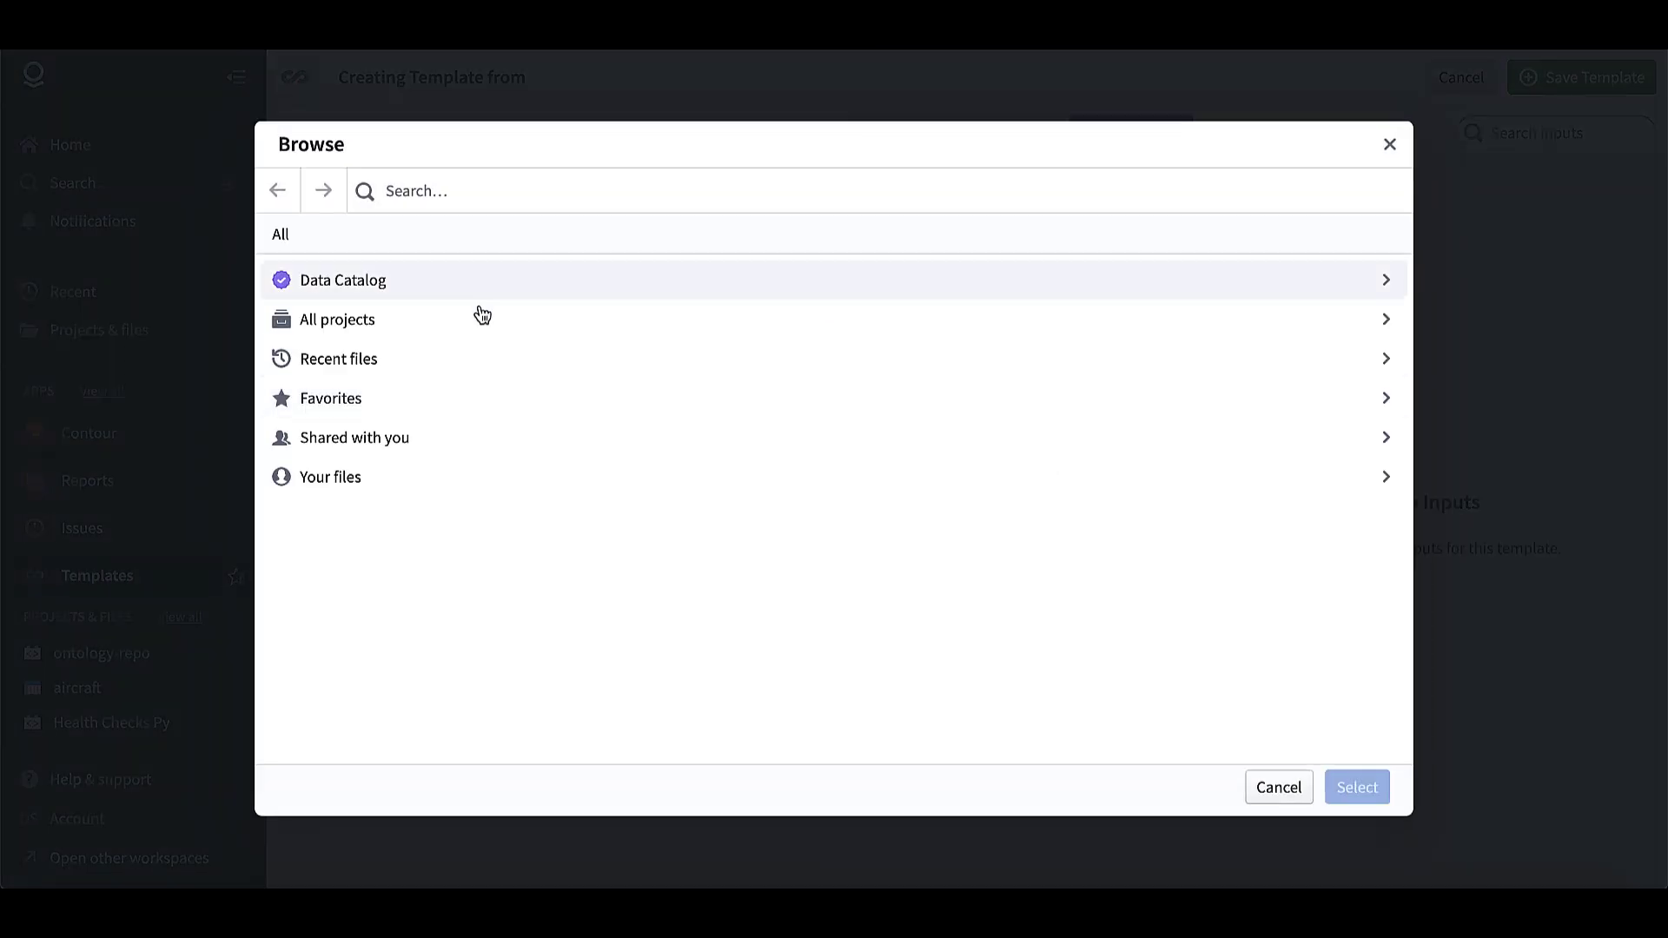
{"action": "left_click", "coordinate": [382, 319]}
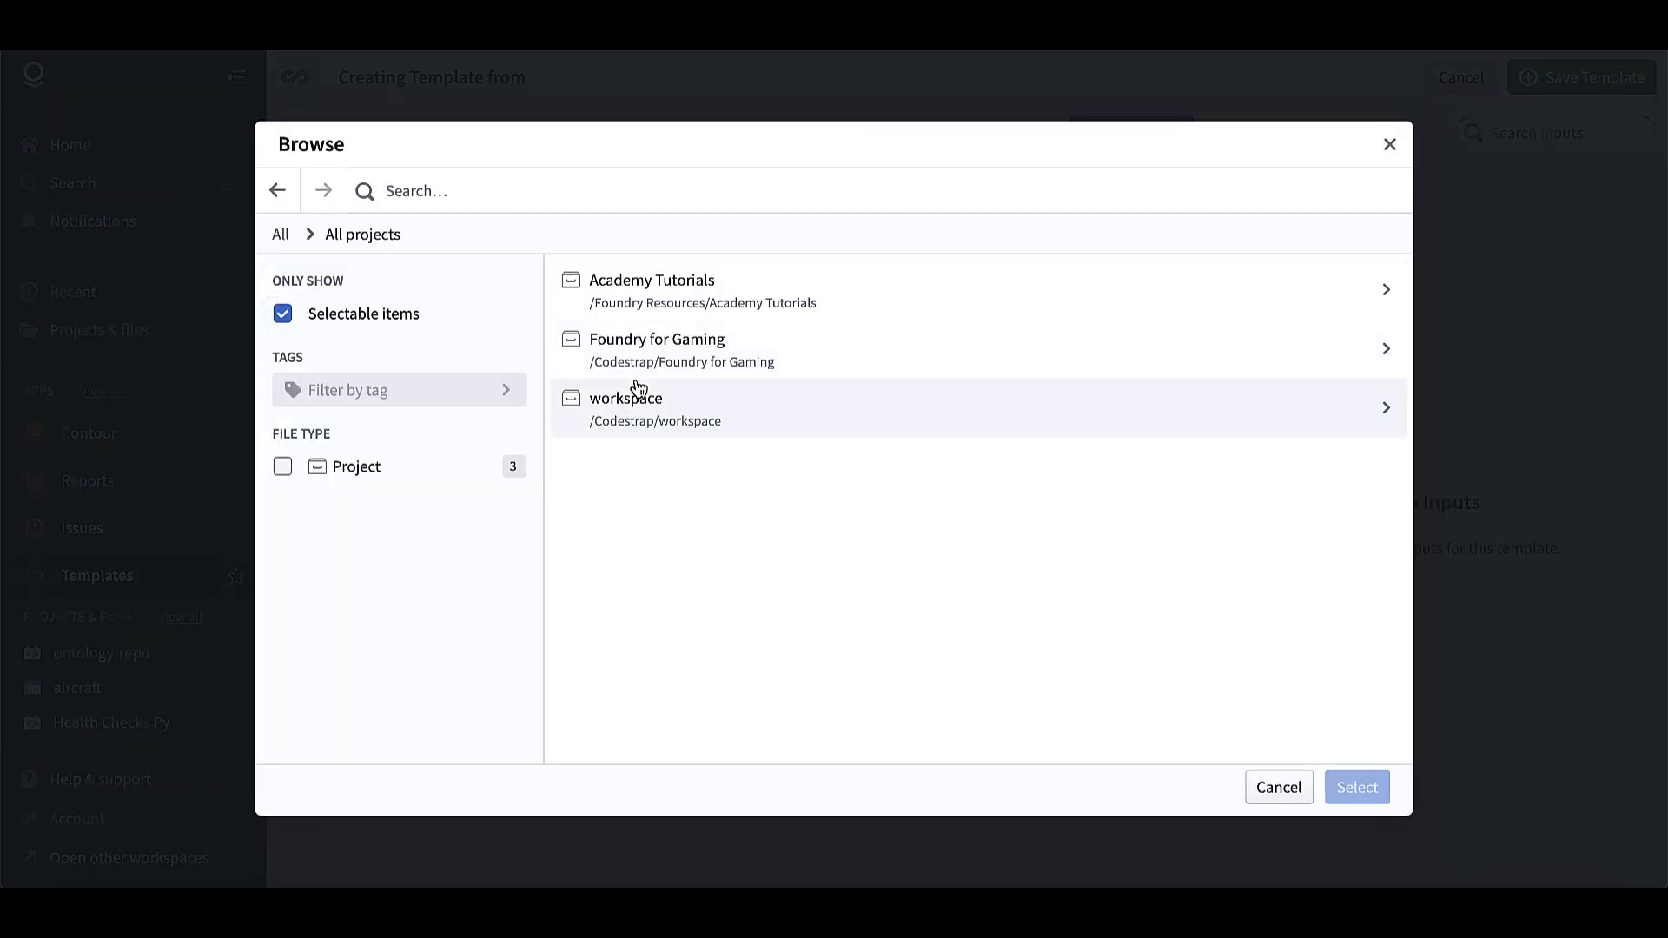
{"action": "left_click", "coordinate": [633, 395]}
{"action": "left_click", "coordinate": [705, 278]}
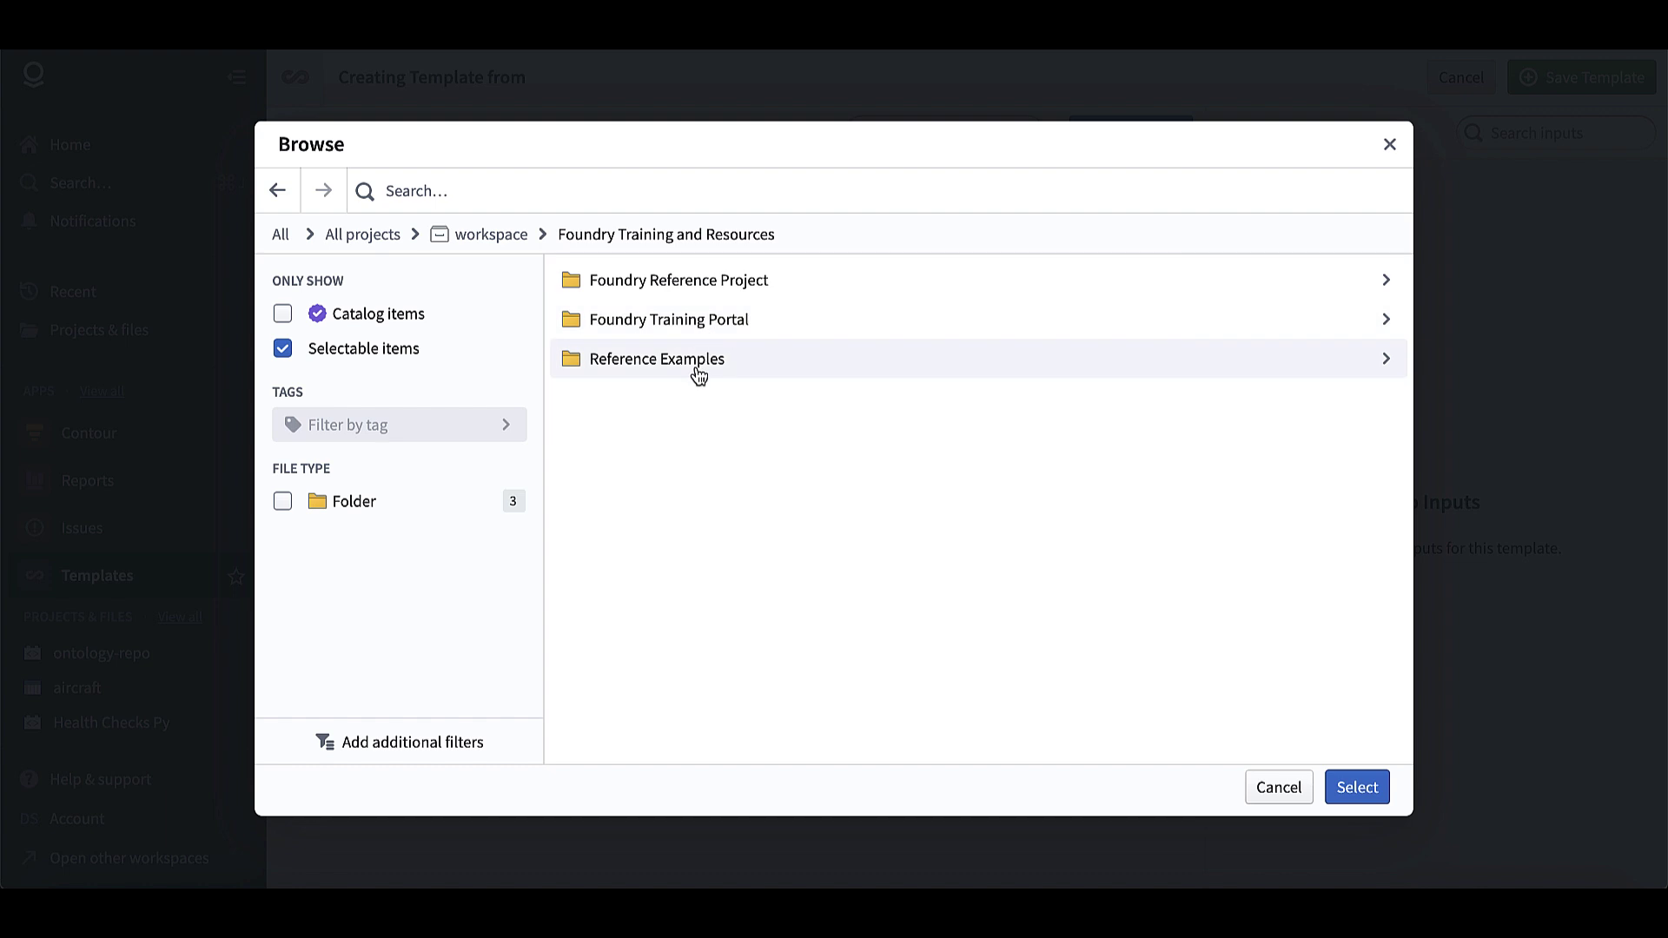
Select Foundry Reference Project > Transform Project: Aviation Metrics as the source and confirm.
{"action": "left_click", "coordinate": [740, 285]}
{"action": "scroll", "coordinate": [739, 448], "scroll_direction": "down", "scroll_amount": 1}
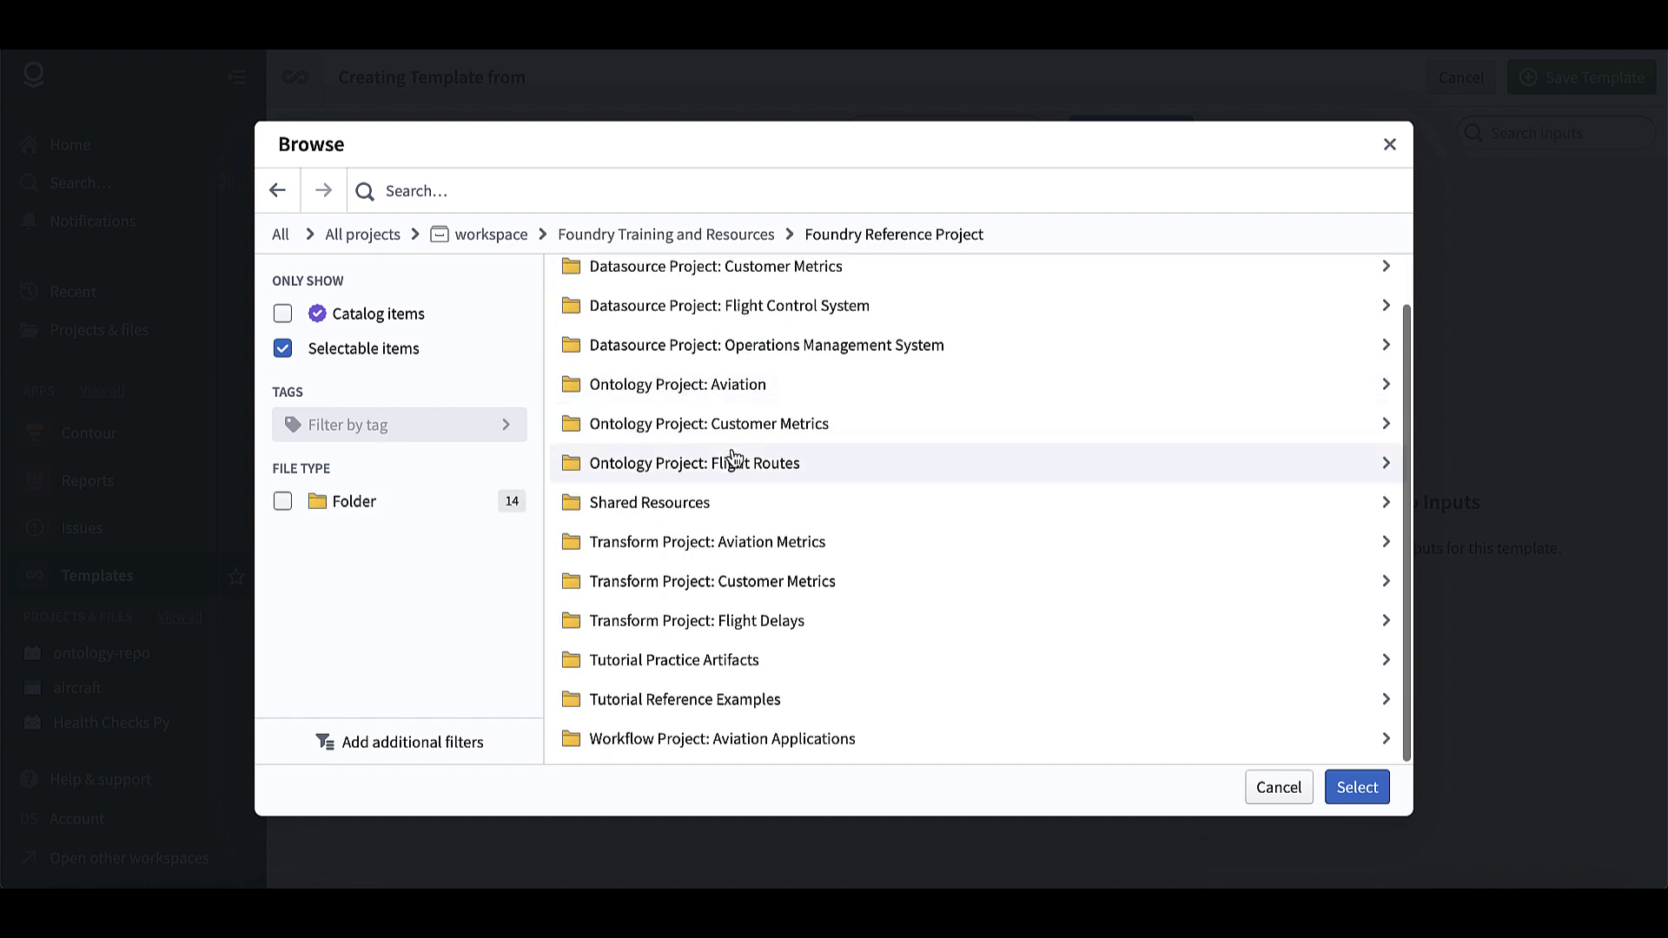
{"action": "left_click", "coordinate": [739, 543]}
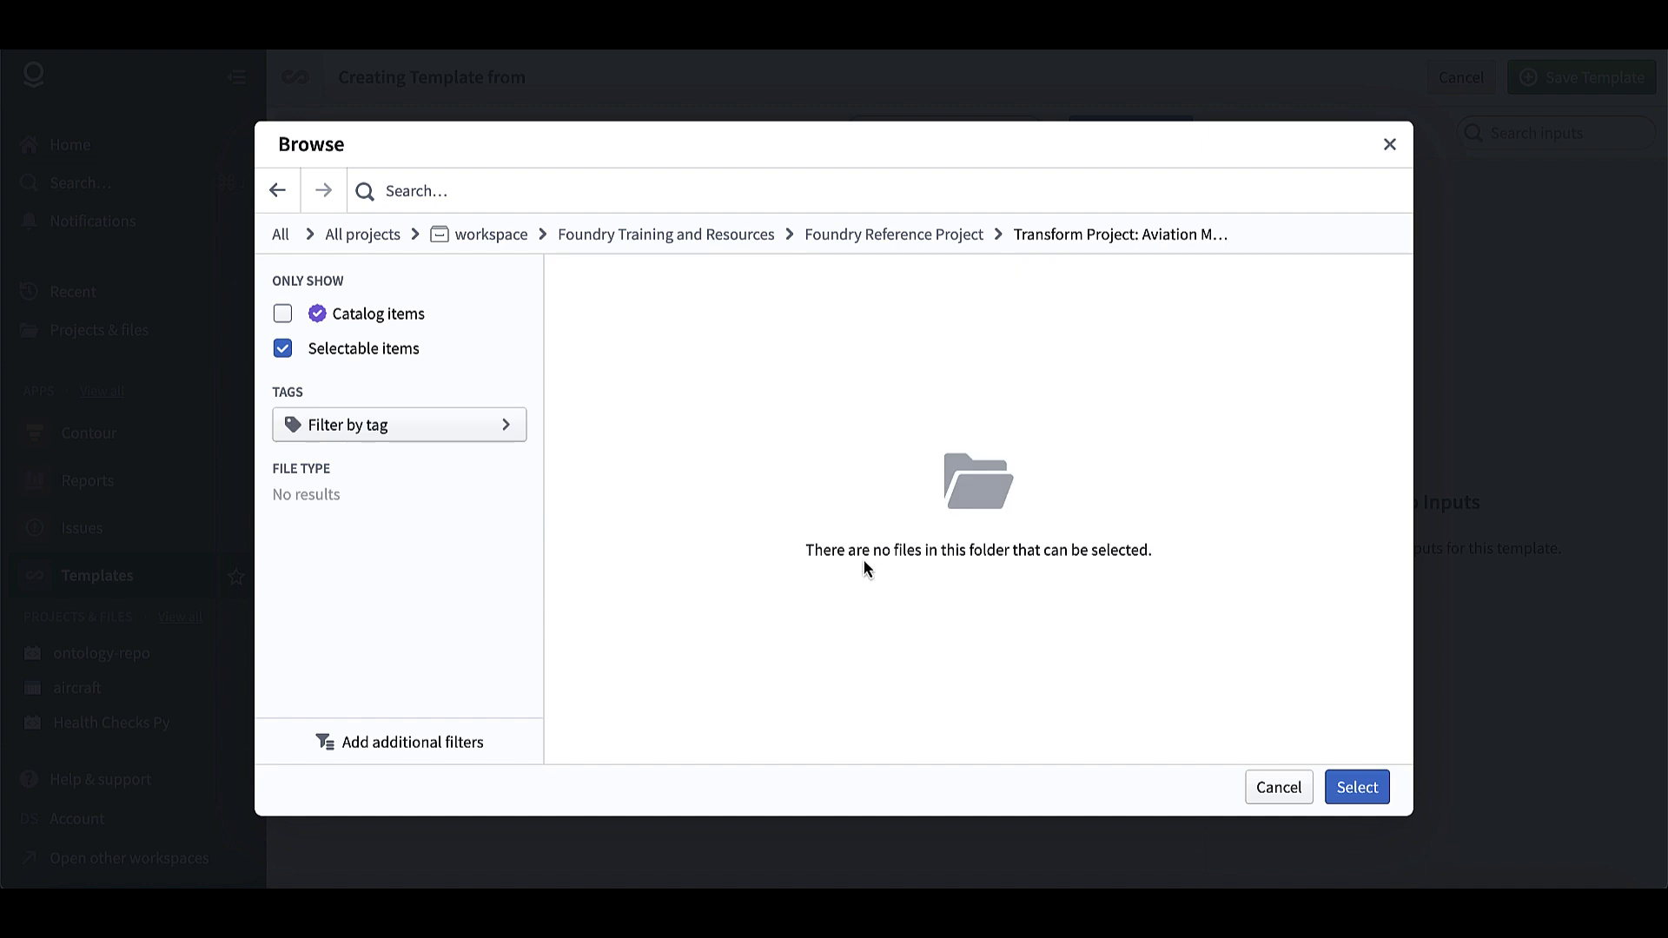
{"action": "left_click", "coordinate": [1355, 787]}
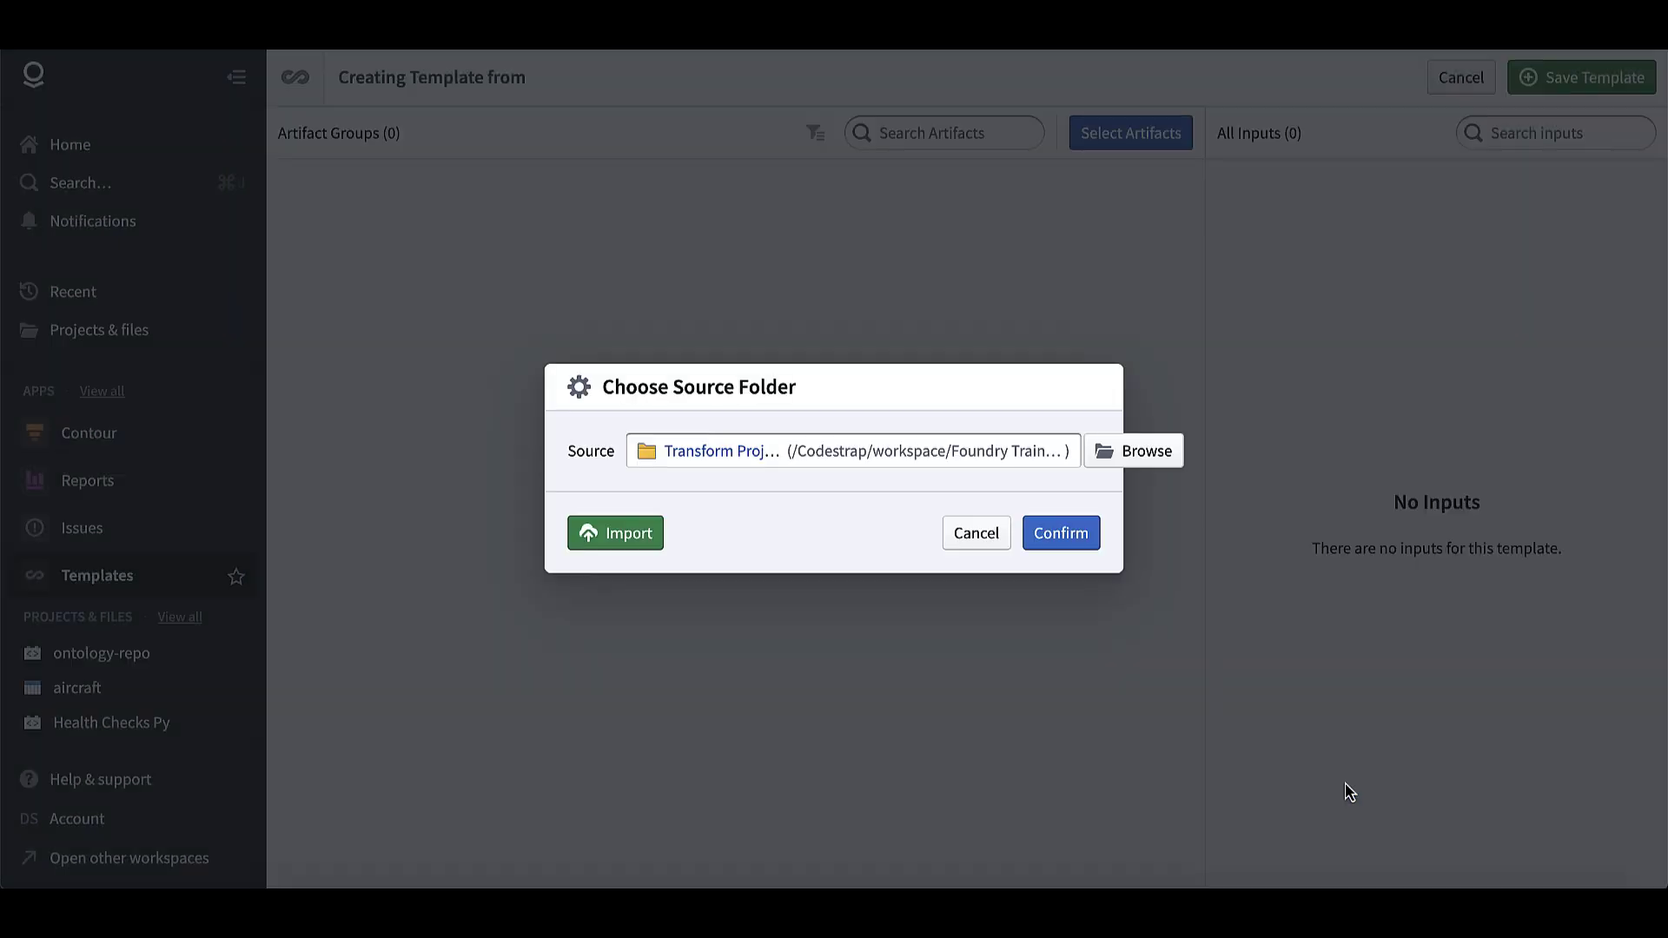
{"action": "left_click", "coordinate": [1085, 537]}
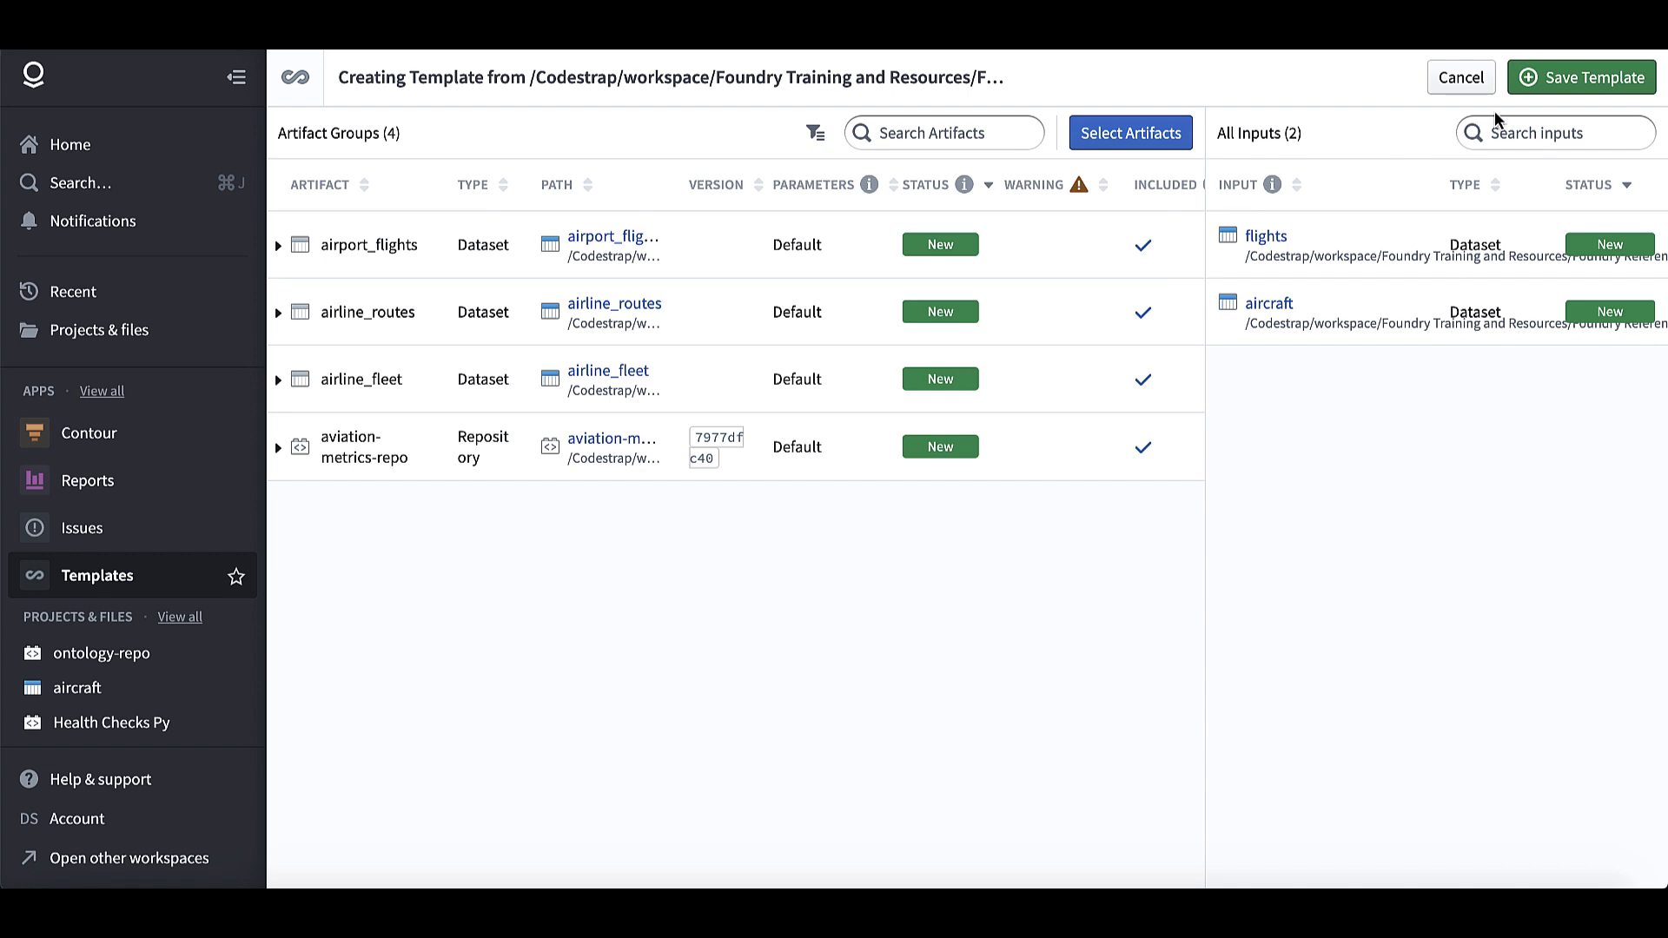
Start saving the template and choose the workspace project as its location.
{"action": "left_click", "coordinate": [1572, 85]}
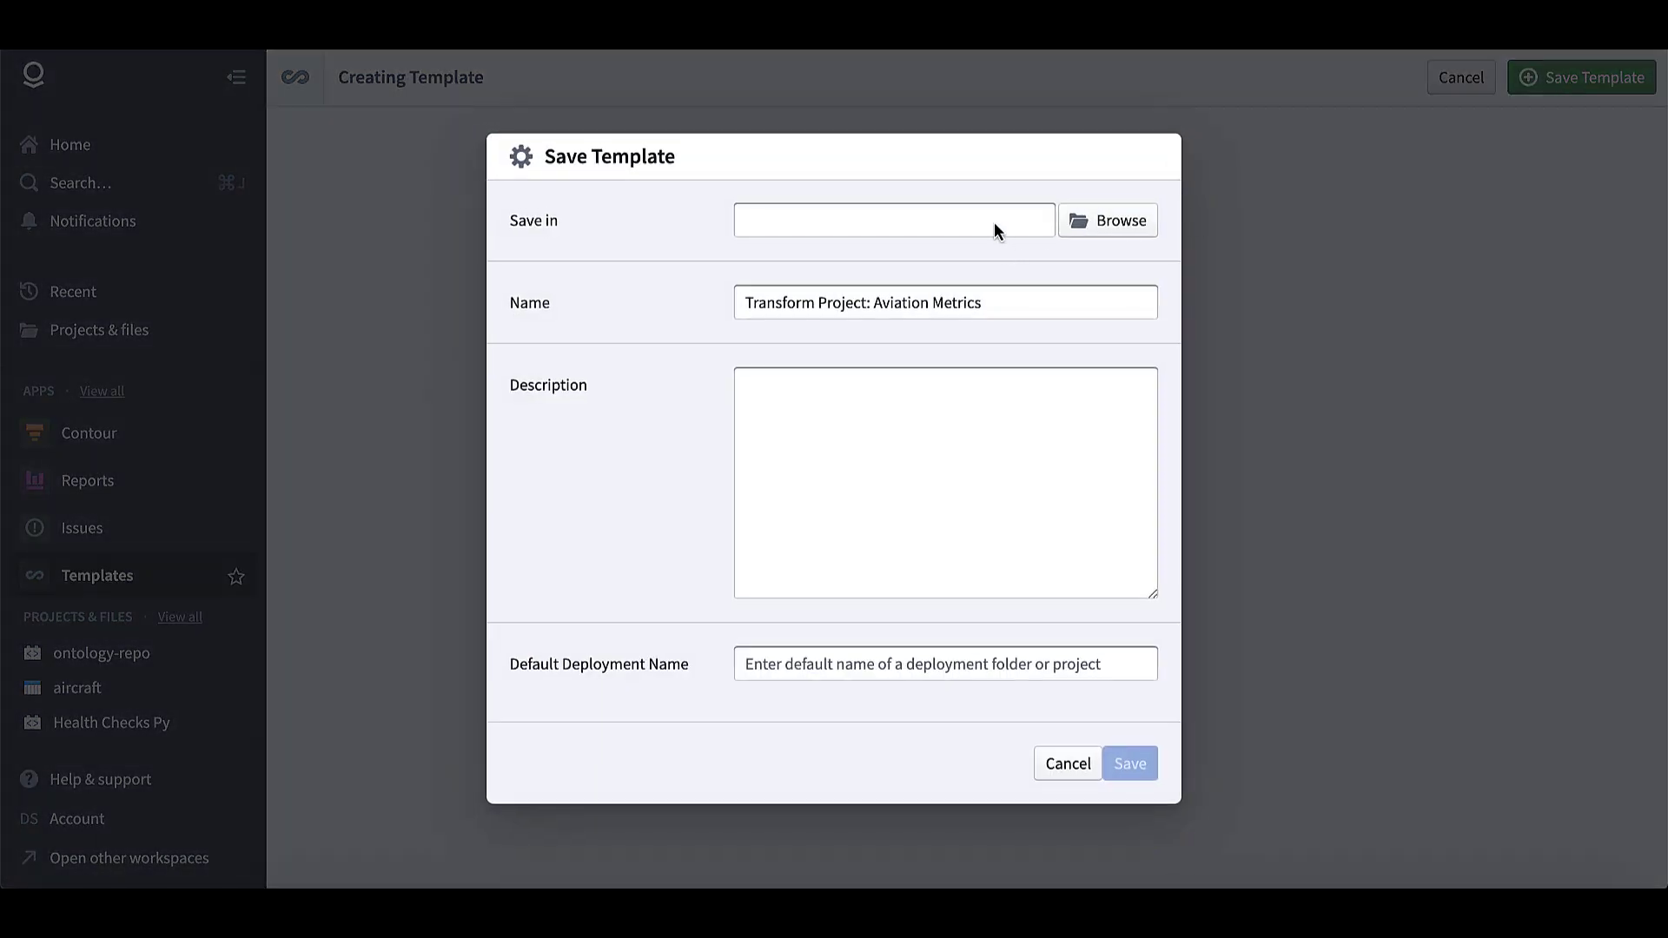
{"action": "left_click", "coordinate": [1058, 220]}
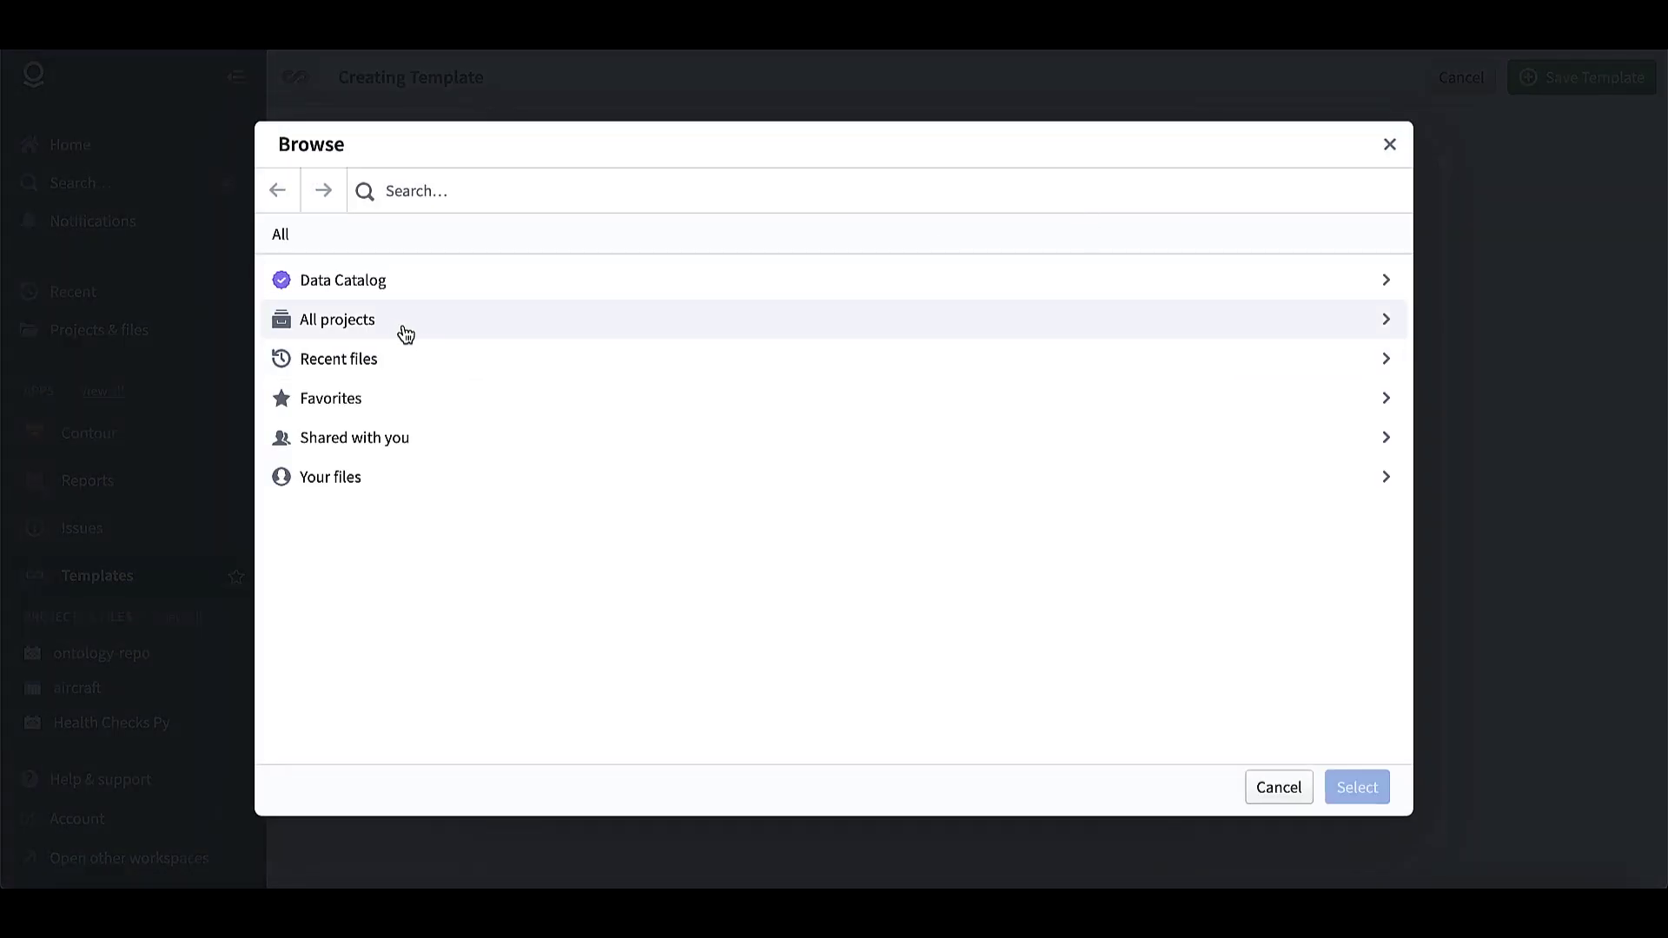
{"action": "left_click", "coordinate": [397, 328]}
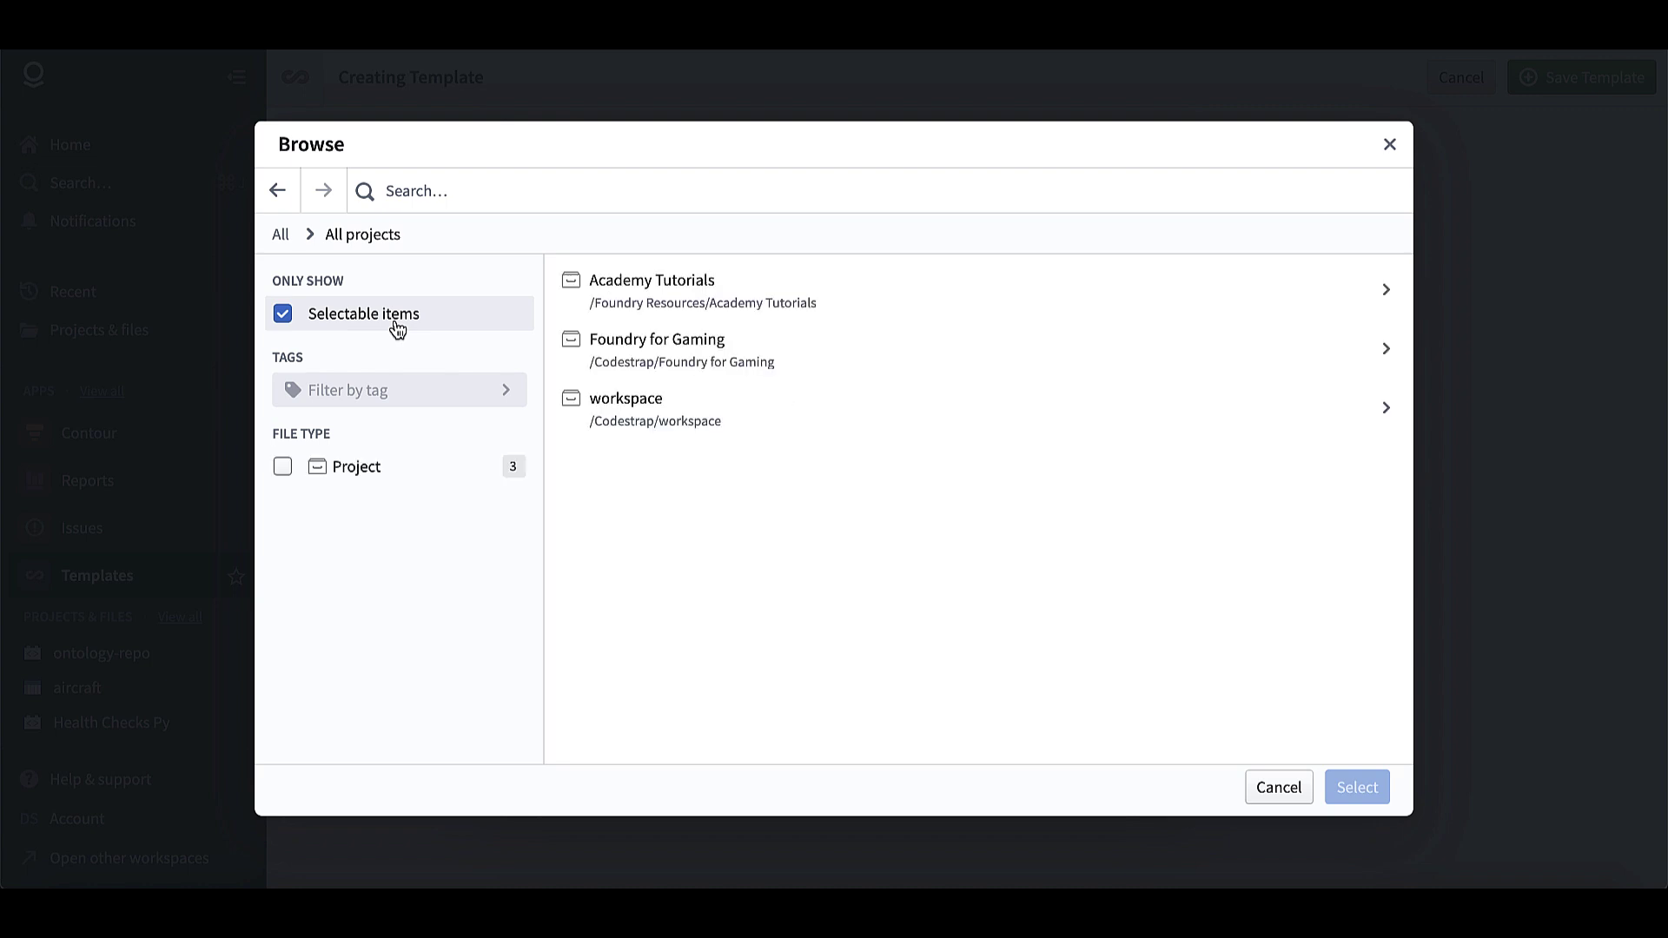
{"action": "left_click", "coordinate": [609, 399]}
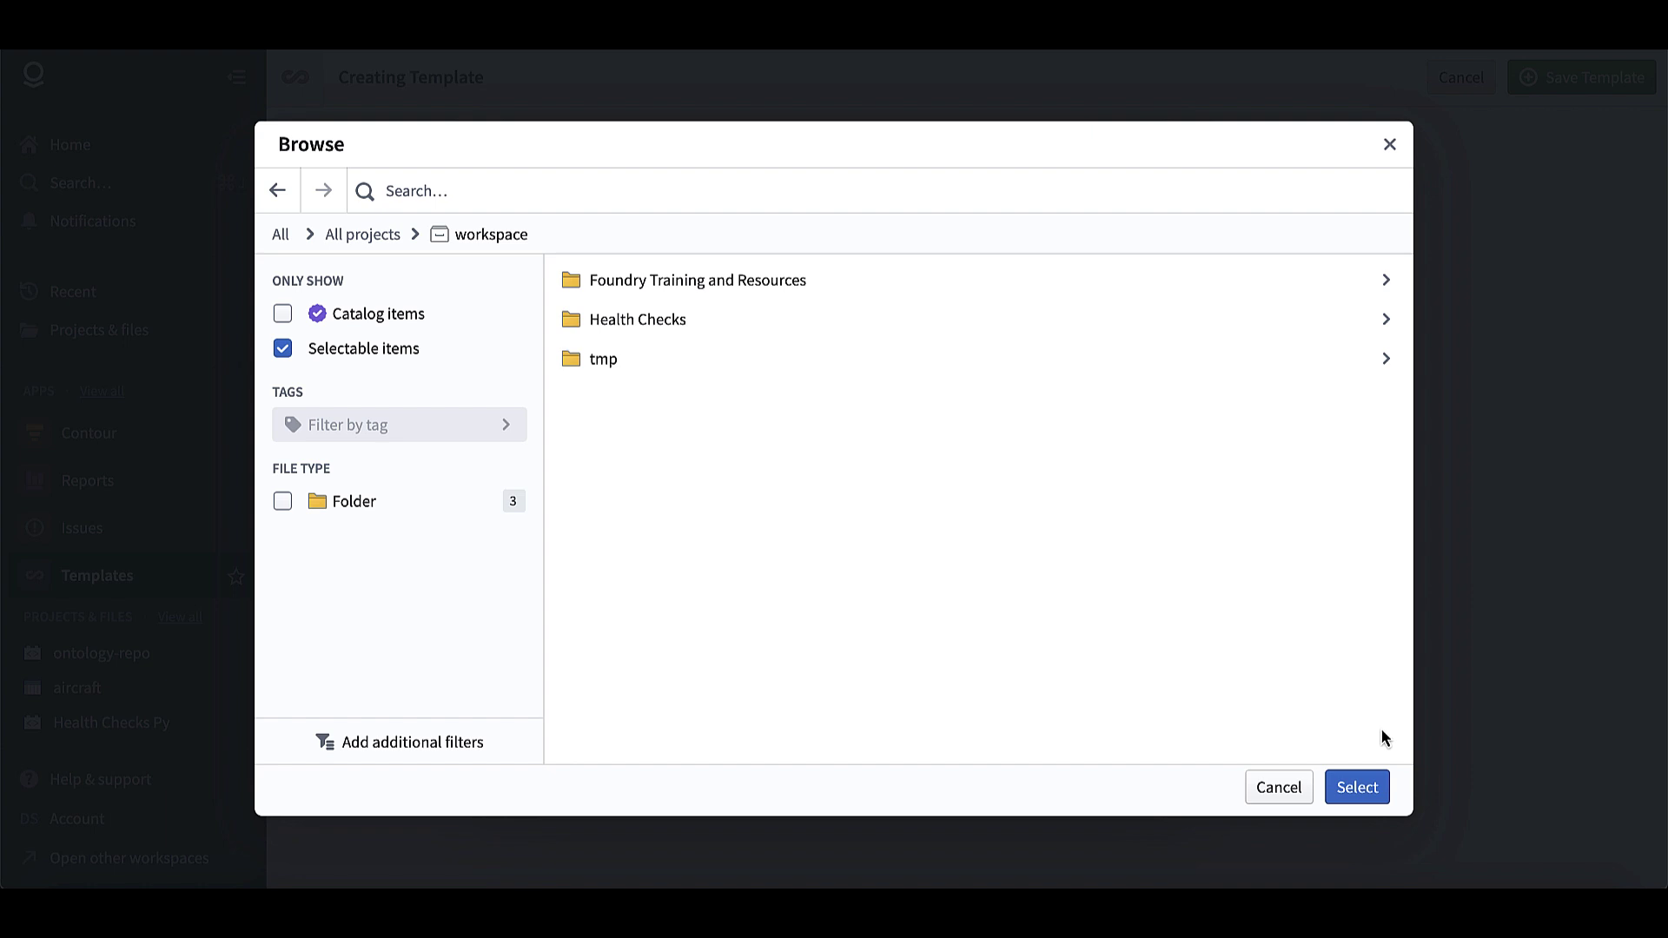
{"action": "left_click", "coordinate": [1357, 787]}
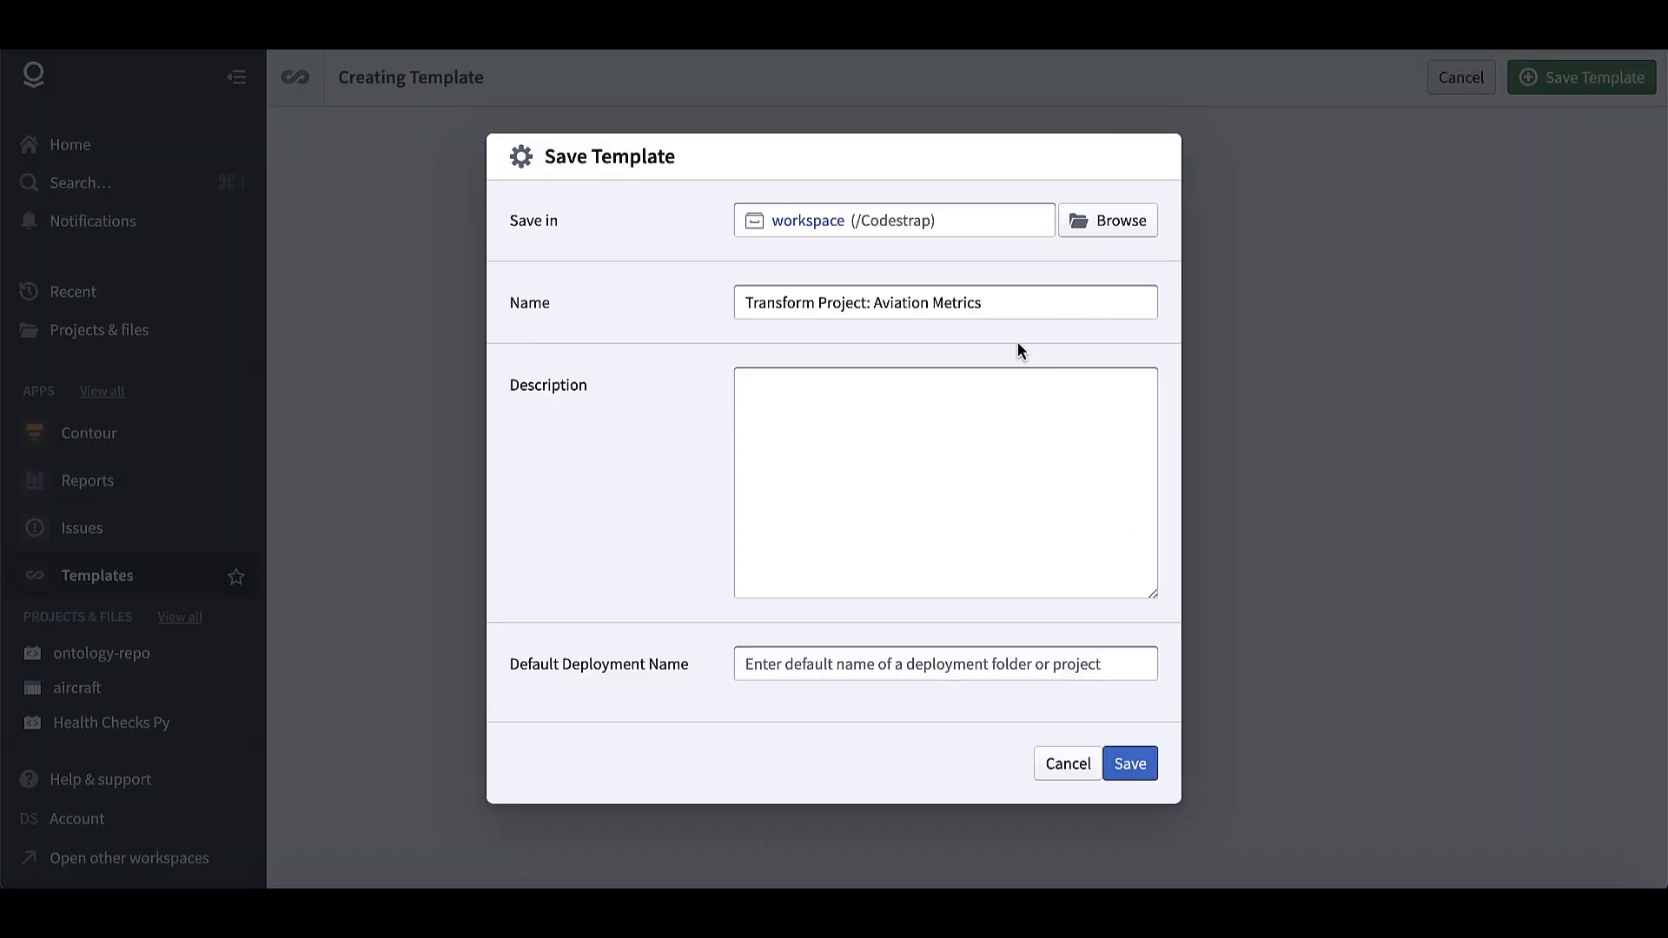
Describe the template as 'test template', reuse its name as the default deployment name, and save.
{"action": "left_click", "coordinate": [971, 397]}
{"action": "type", "text": "test te"}
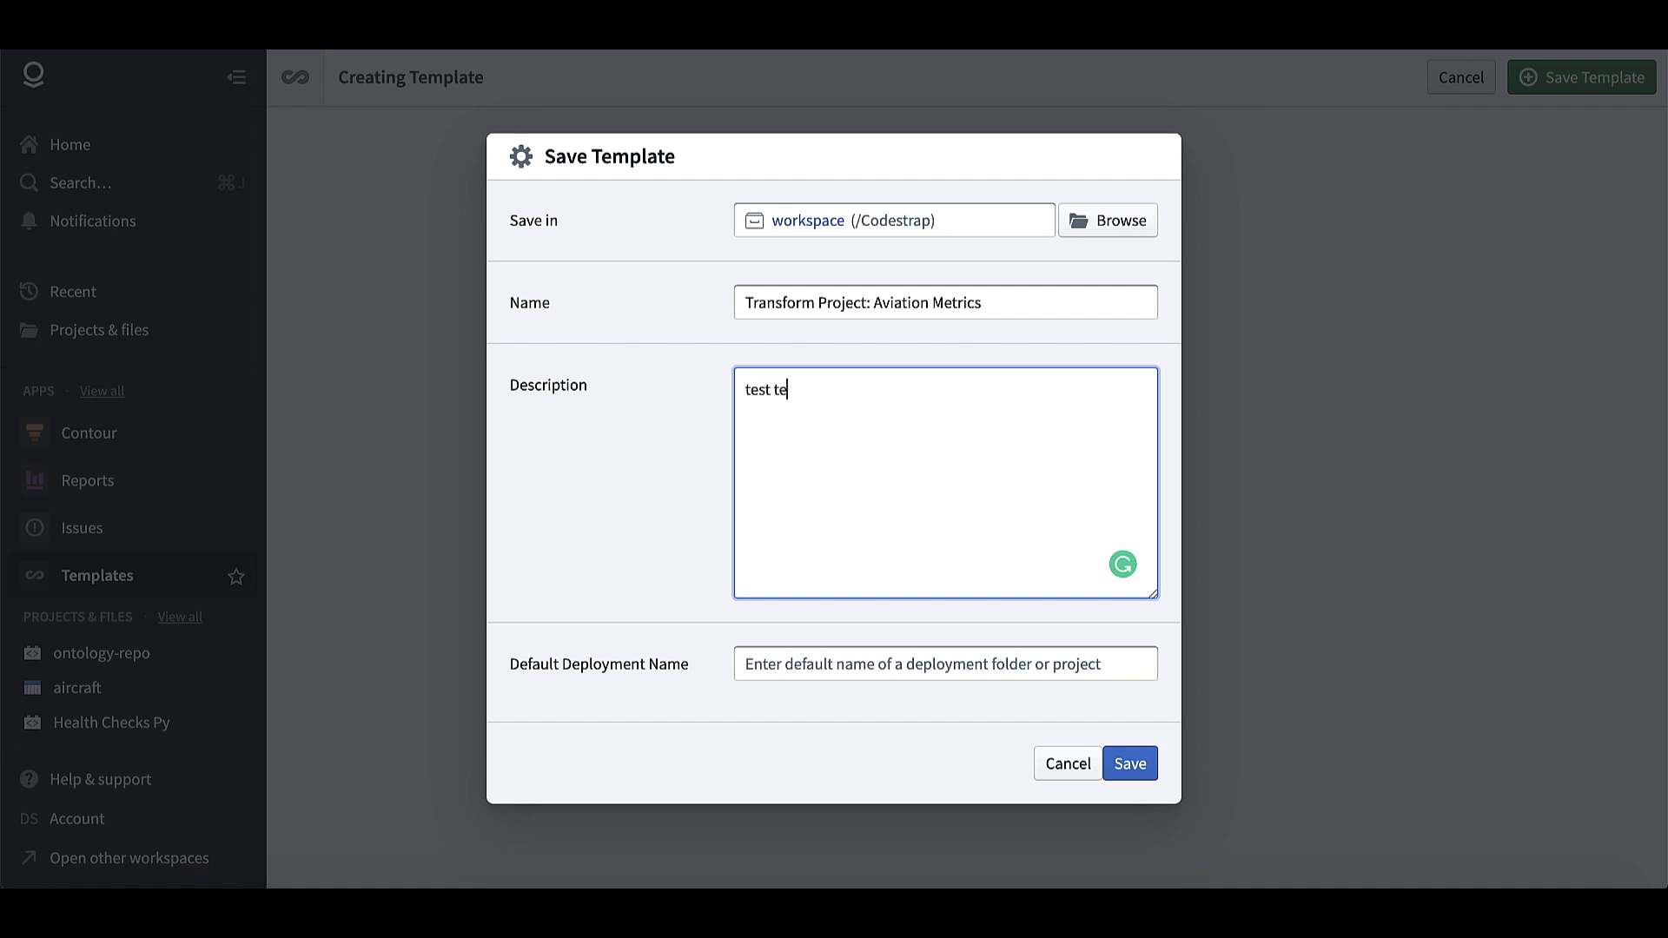
{"action": "type", "text": "mplate"}
{"action": "left_click_drag", "start_coordinate": [993, 306], "coordinate": [712, 314]}
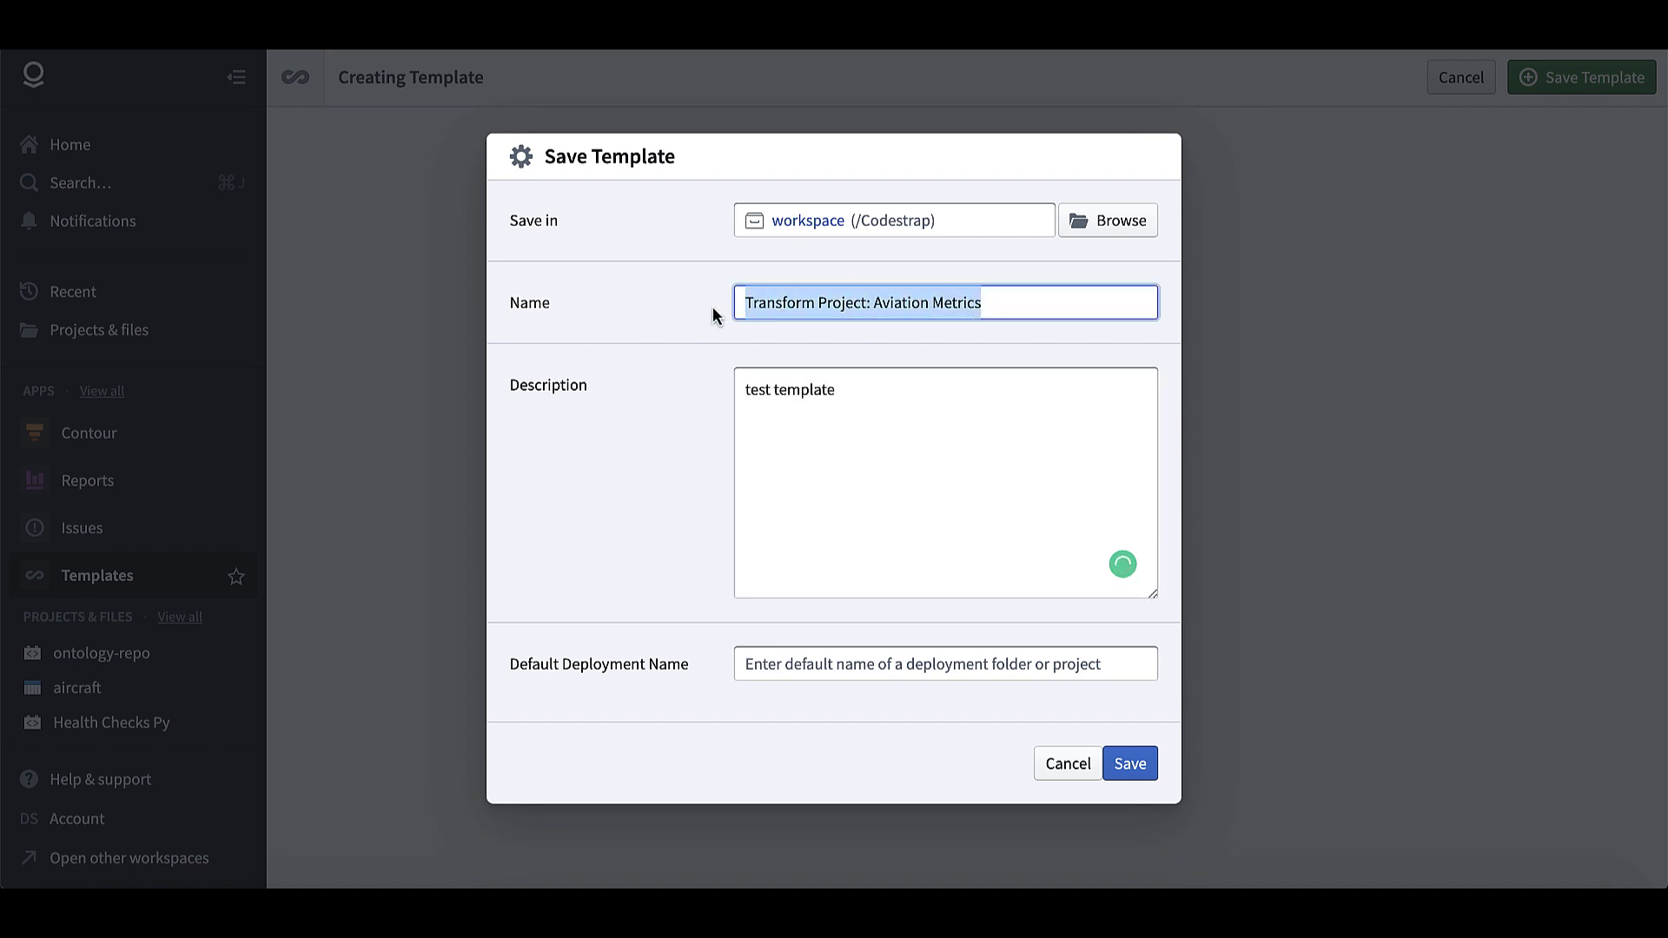
{"action": "key", "text": "super+c"}
{"action": "left_click", "coordinate": [822, 664]}
{"action": "key", "text": "super+v"}
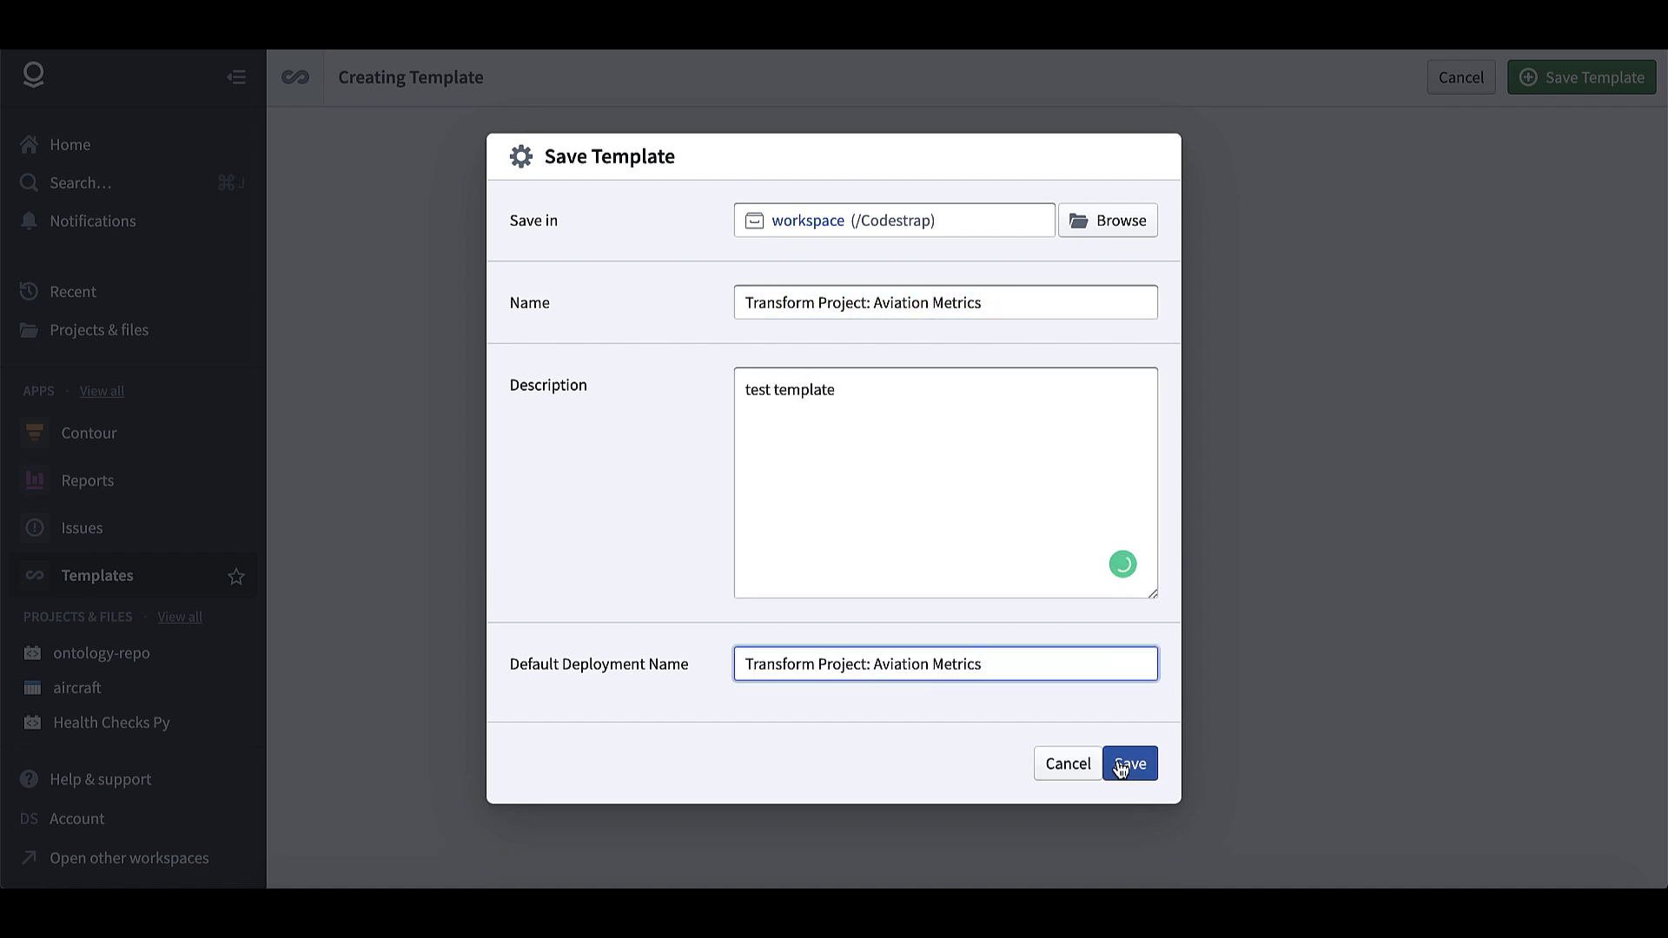
{"action": "left_click", "coordinate": [1122, 766]}
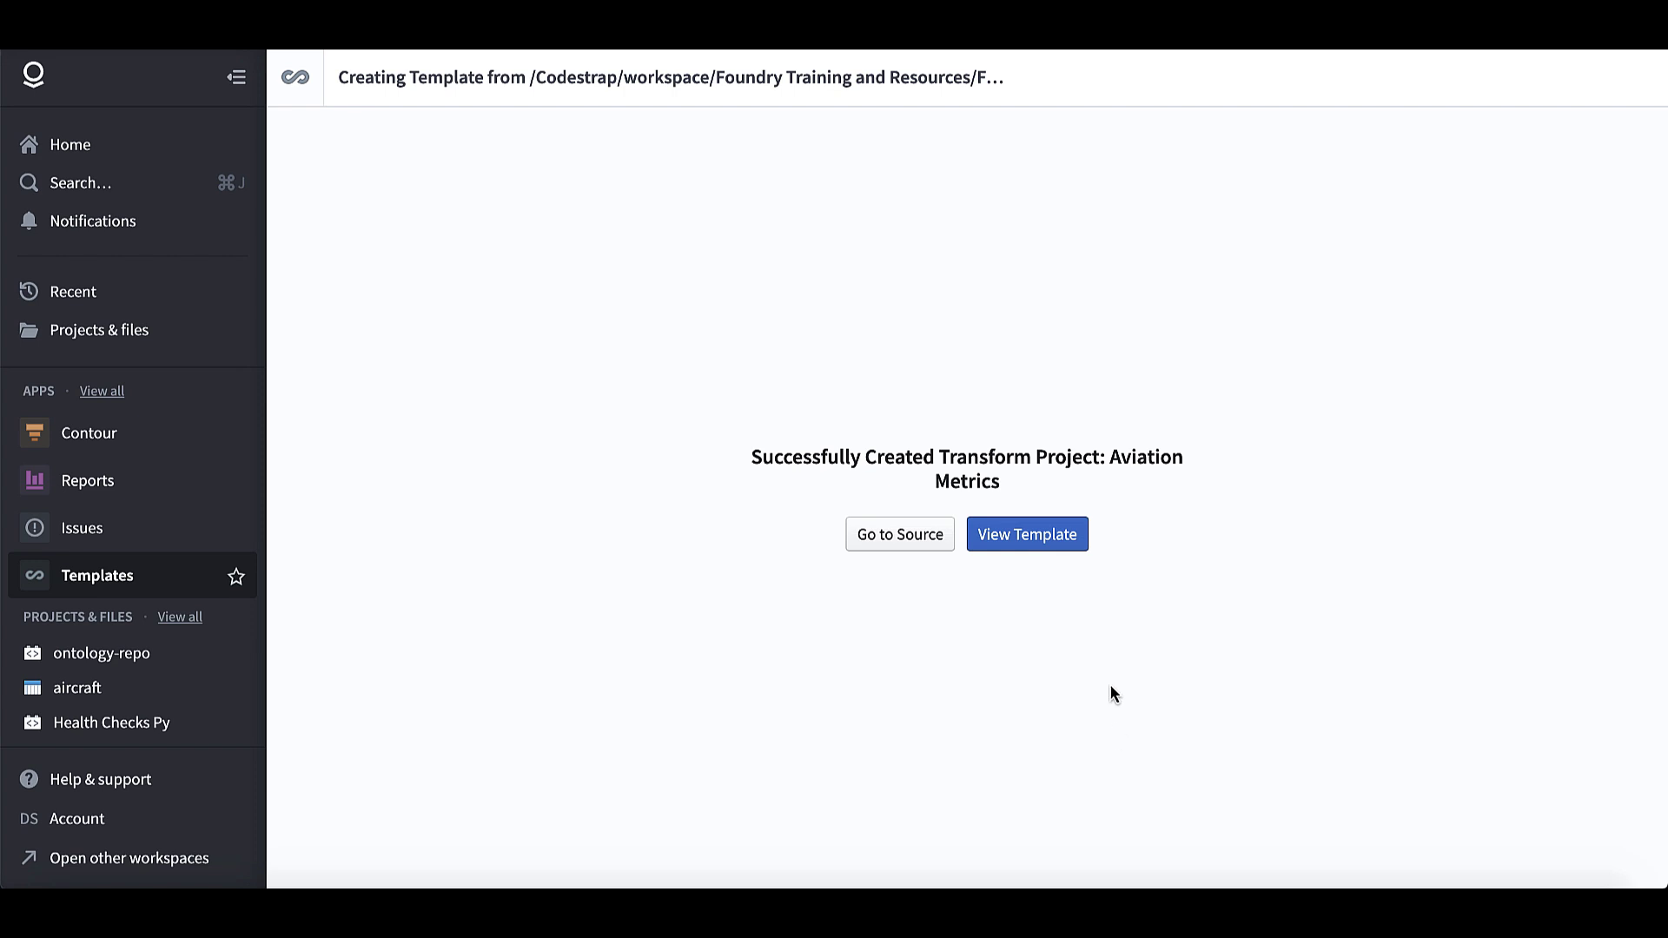
Export the Transform Project: Aviation Metrics template as a bundle, confirming with its name, then open the download's options.
{"action": "left_click", "coordinate": [1026, 535]}
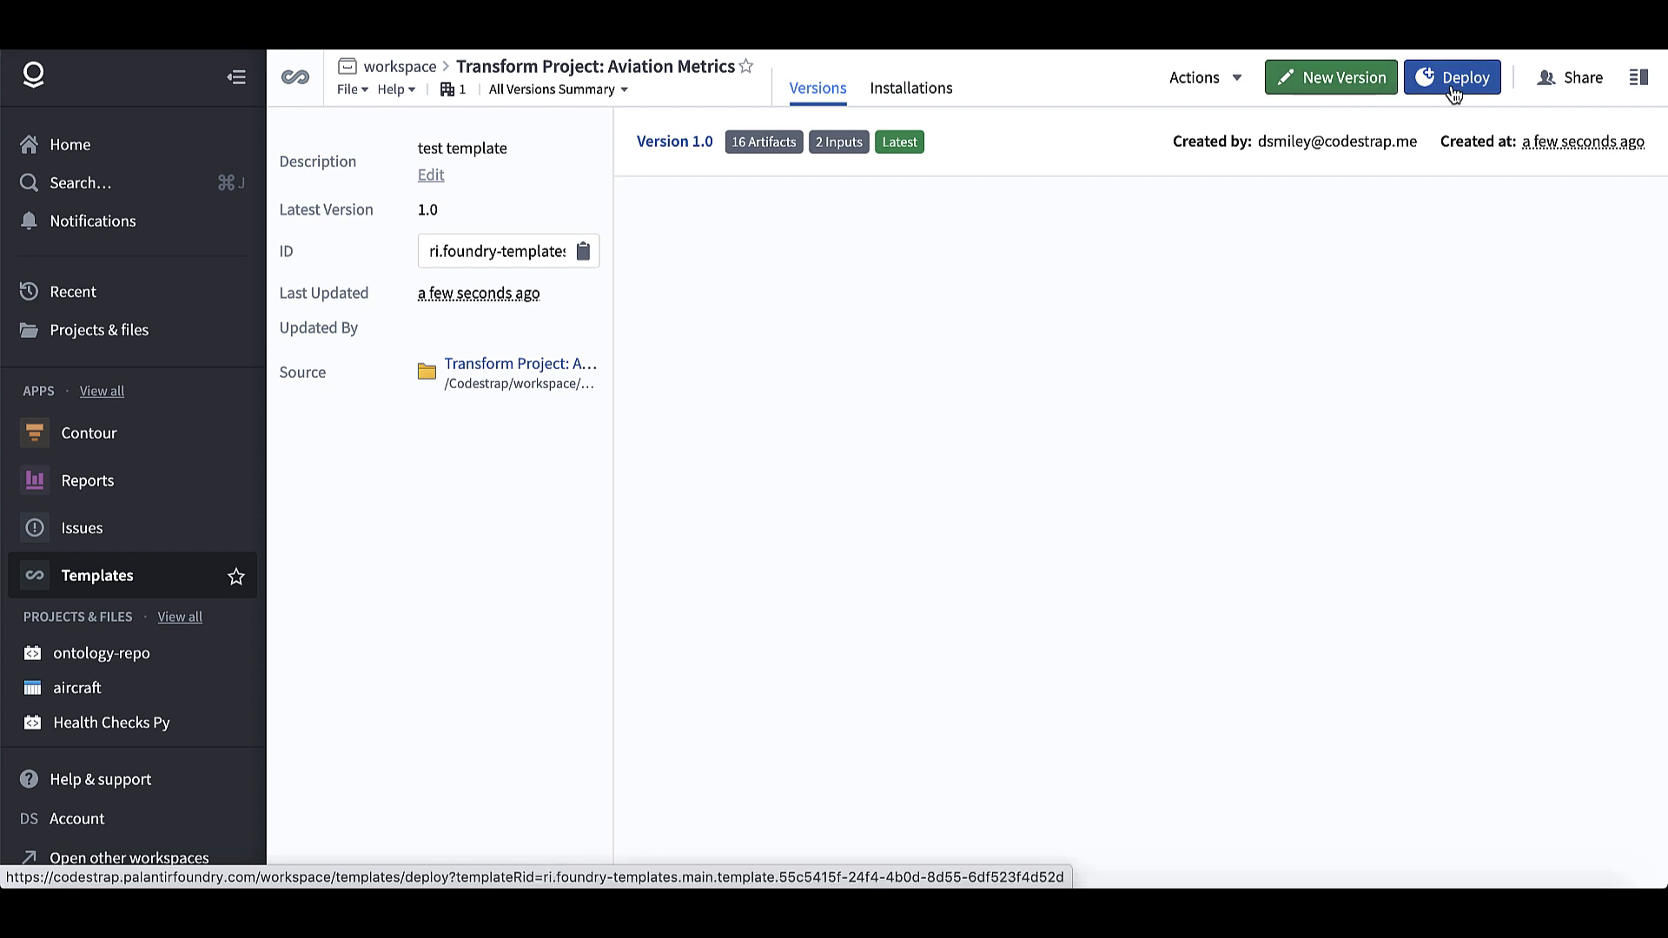
{"action": "left_click", "coordinate": [1233, 78]}
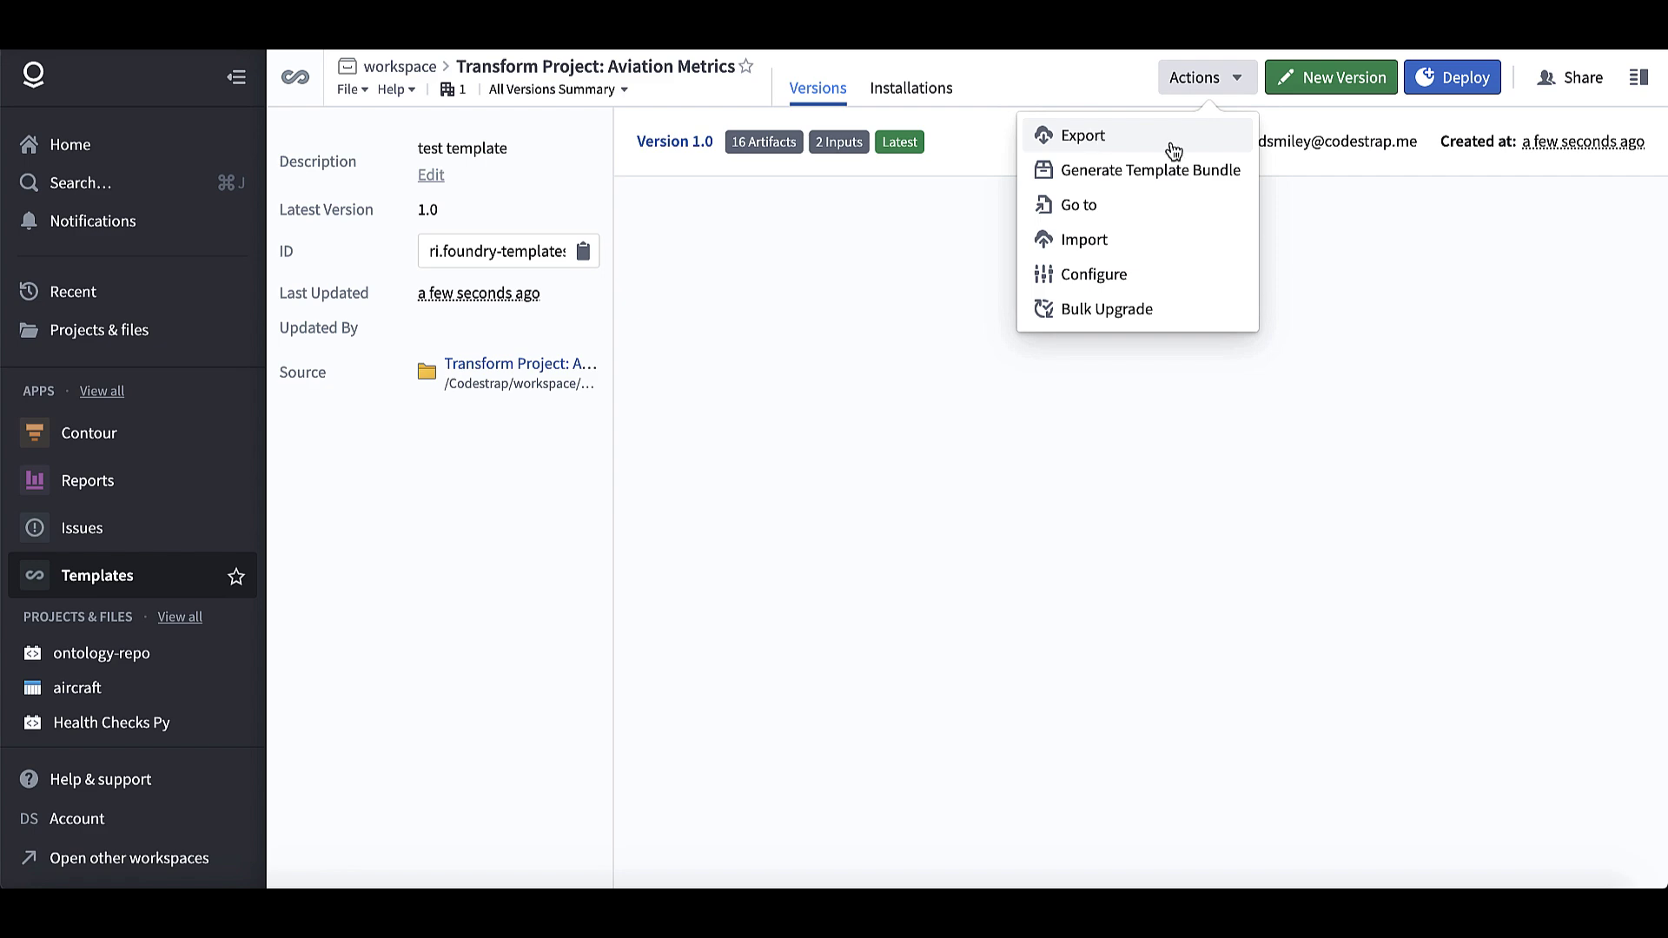
{"action": "left_click", "coordinate": [1085, 148]}
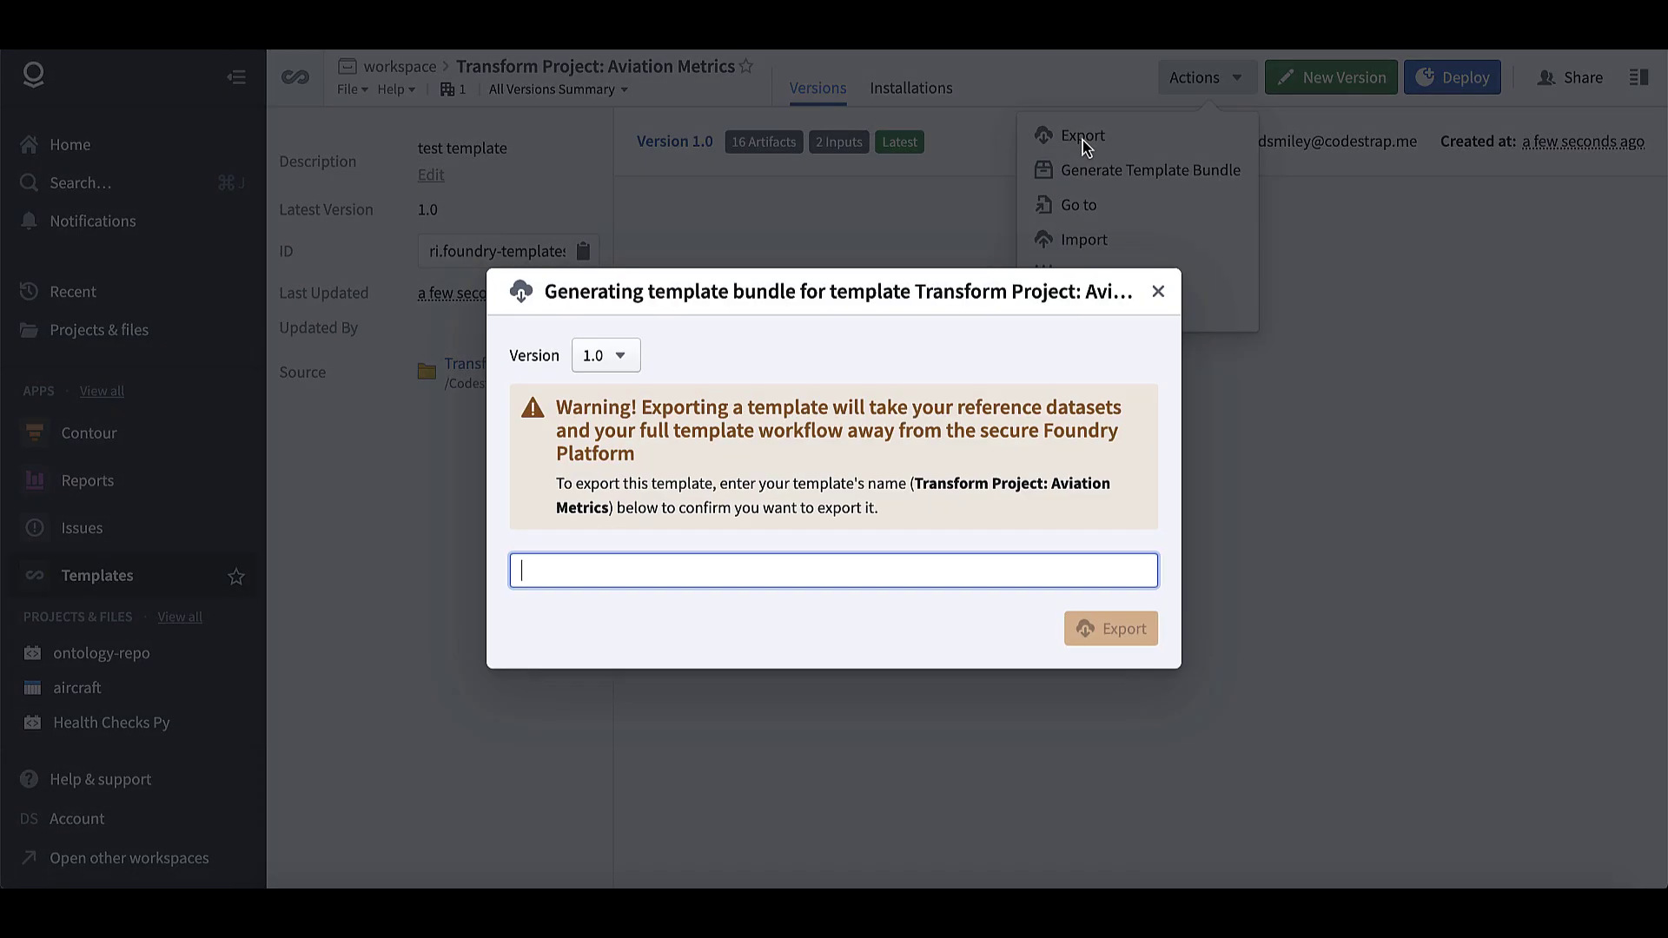
{"action": "left_click_drag", "start_coordinate": [914, 483], "coordinate": [605, 511]}
{"action": "key", "text": "ctrl+c"}
{"action": "left_click", "coordinate": [600, 571]}
{"action": "key", "text": "ctrl+v"}
{"action": "left_click", "coordinate": [1086, 640]}
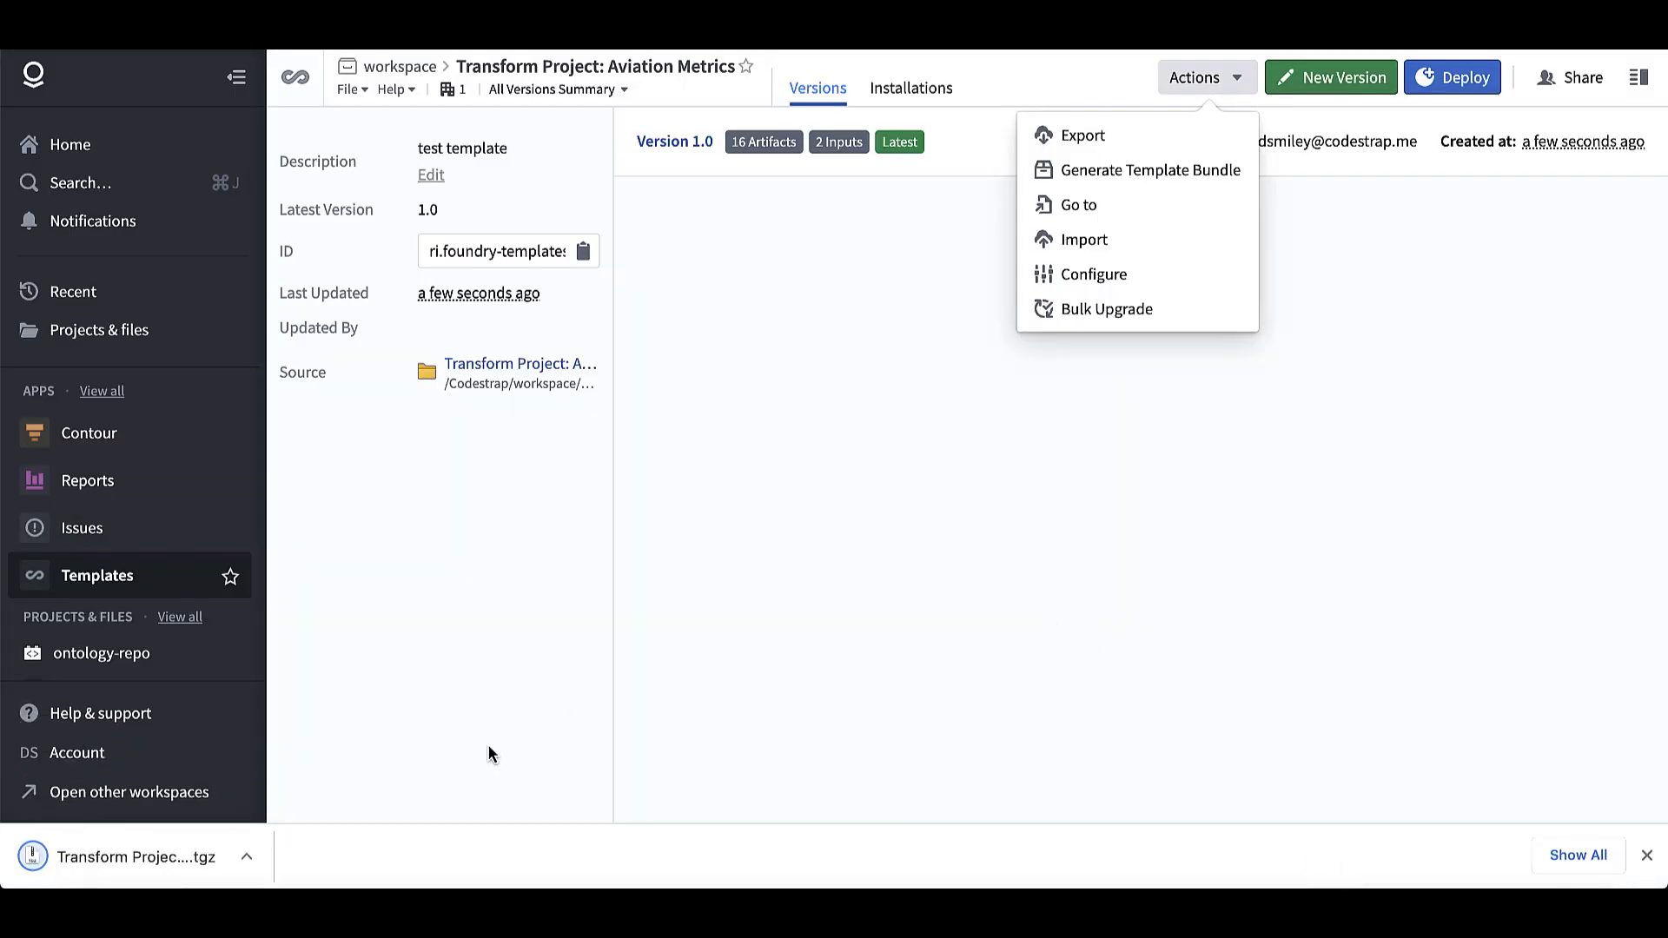
{"action": "left_click", "coordinate": [247, 856]}
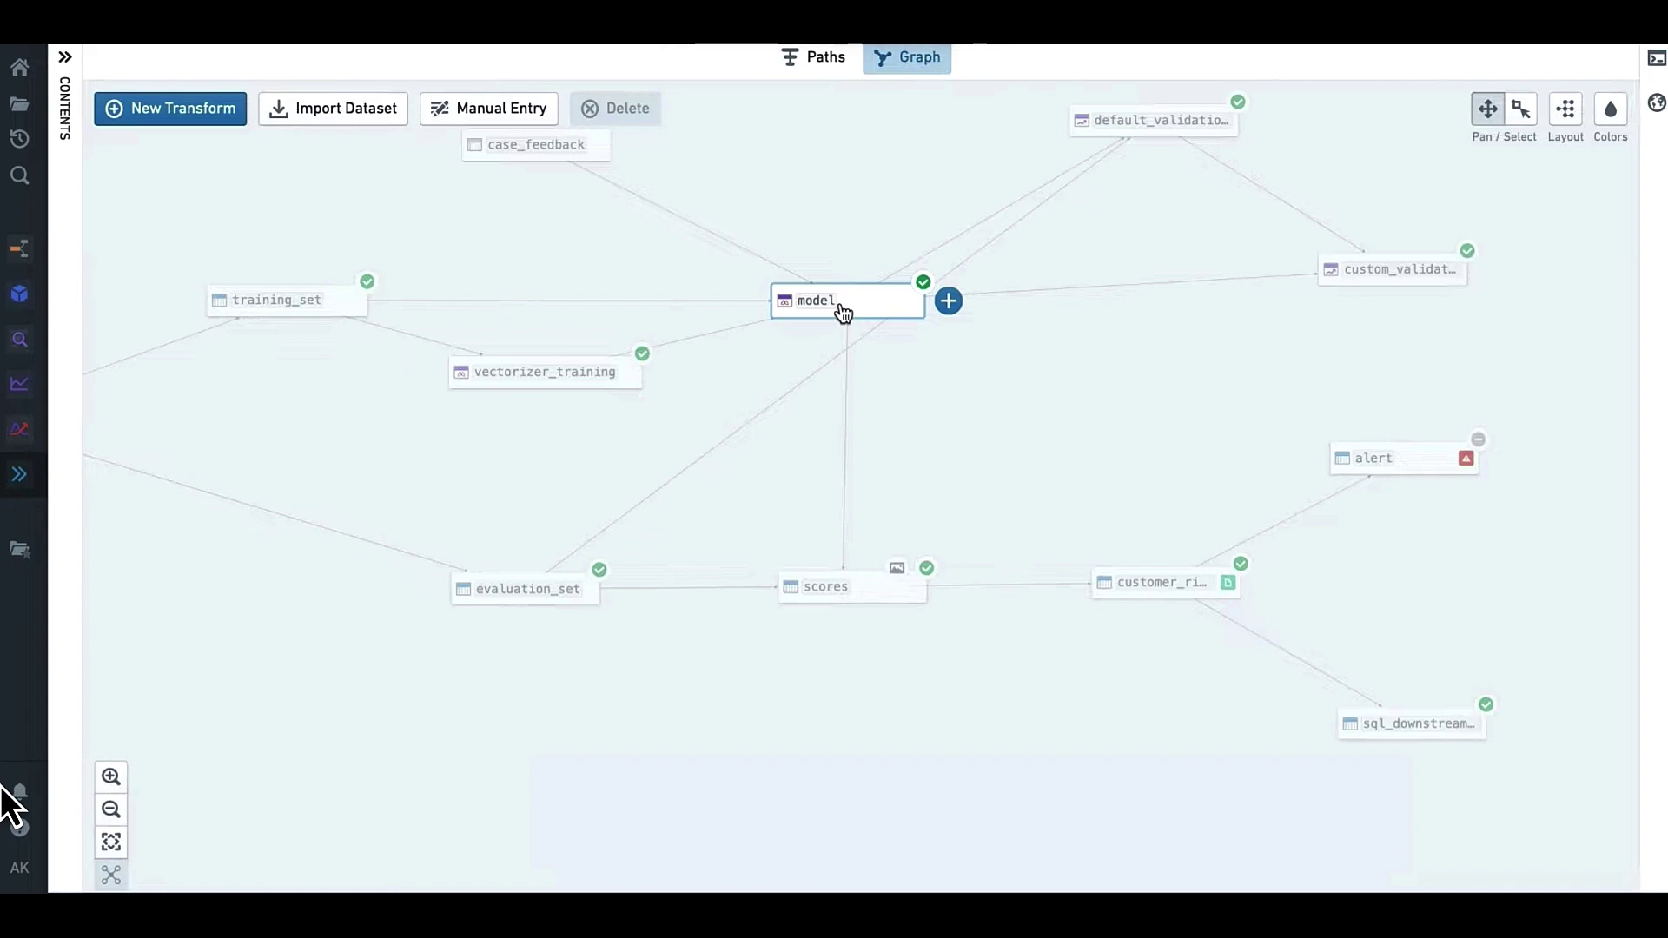
Pan across the model pipeline graph to reveal case_feedback, default_validation, features and upstream nodes.
{"action": "left_click", "coordinate": [842, 311]}
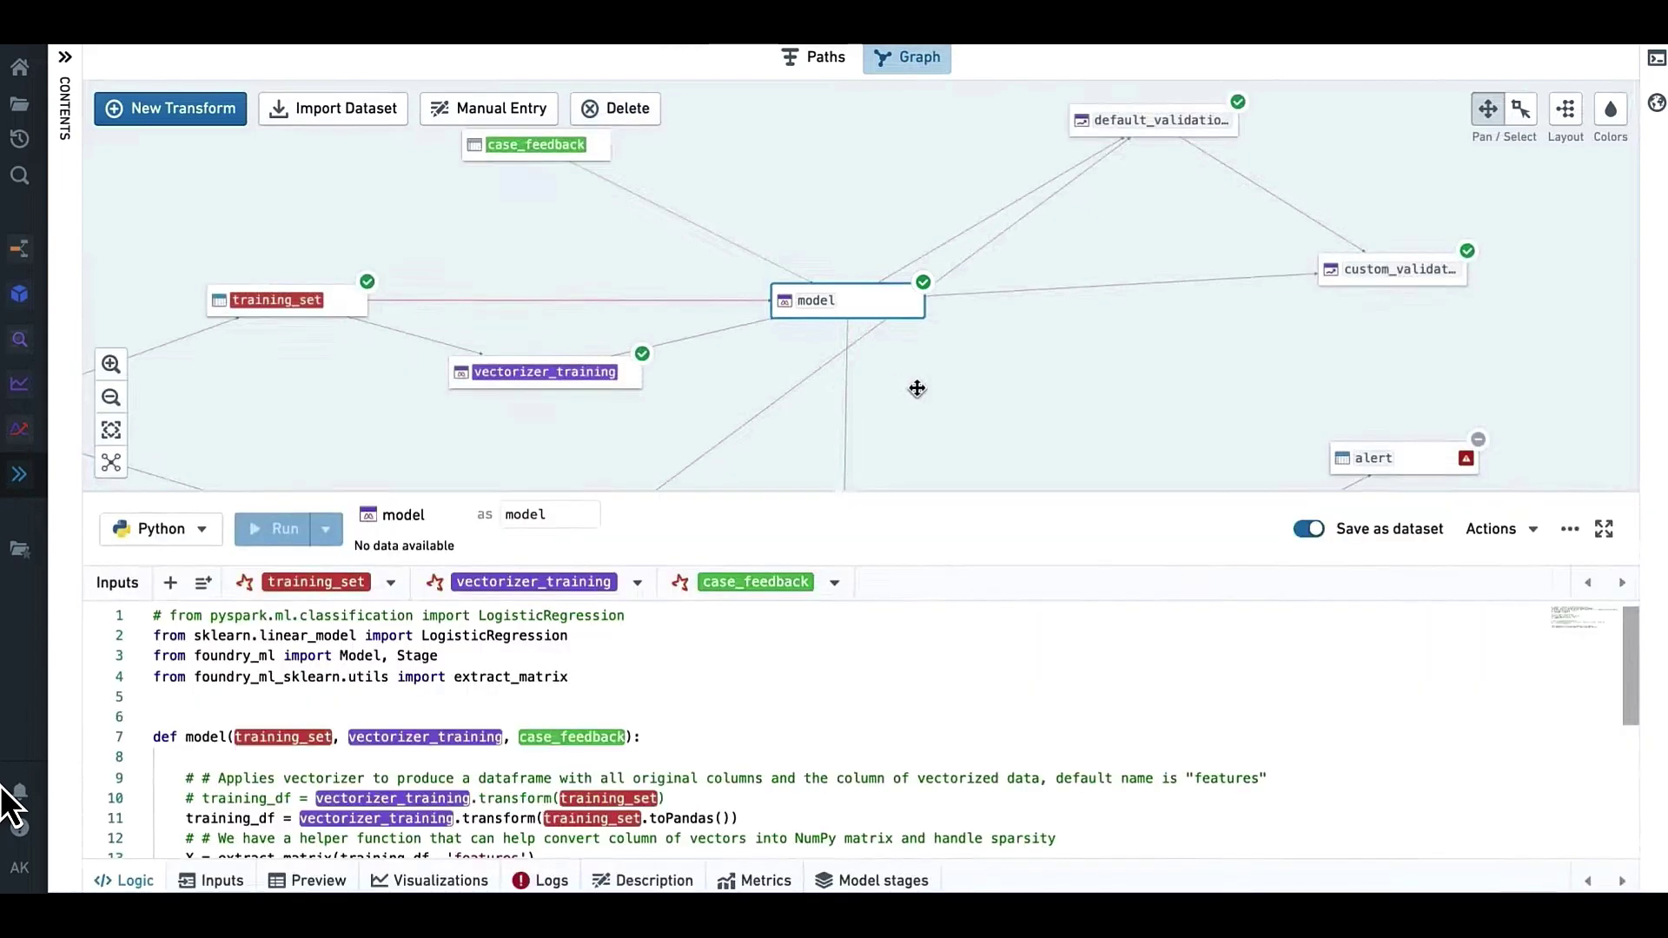
{"action": "scroll", "coordinate": [910, 352], "scroll_direction": "up", "scroll_amount": 3}
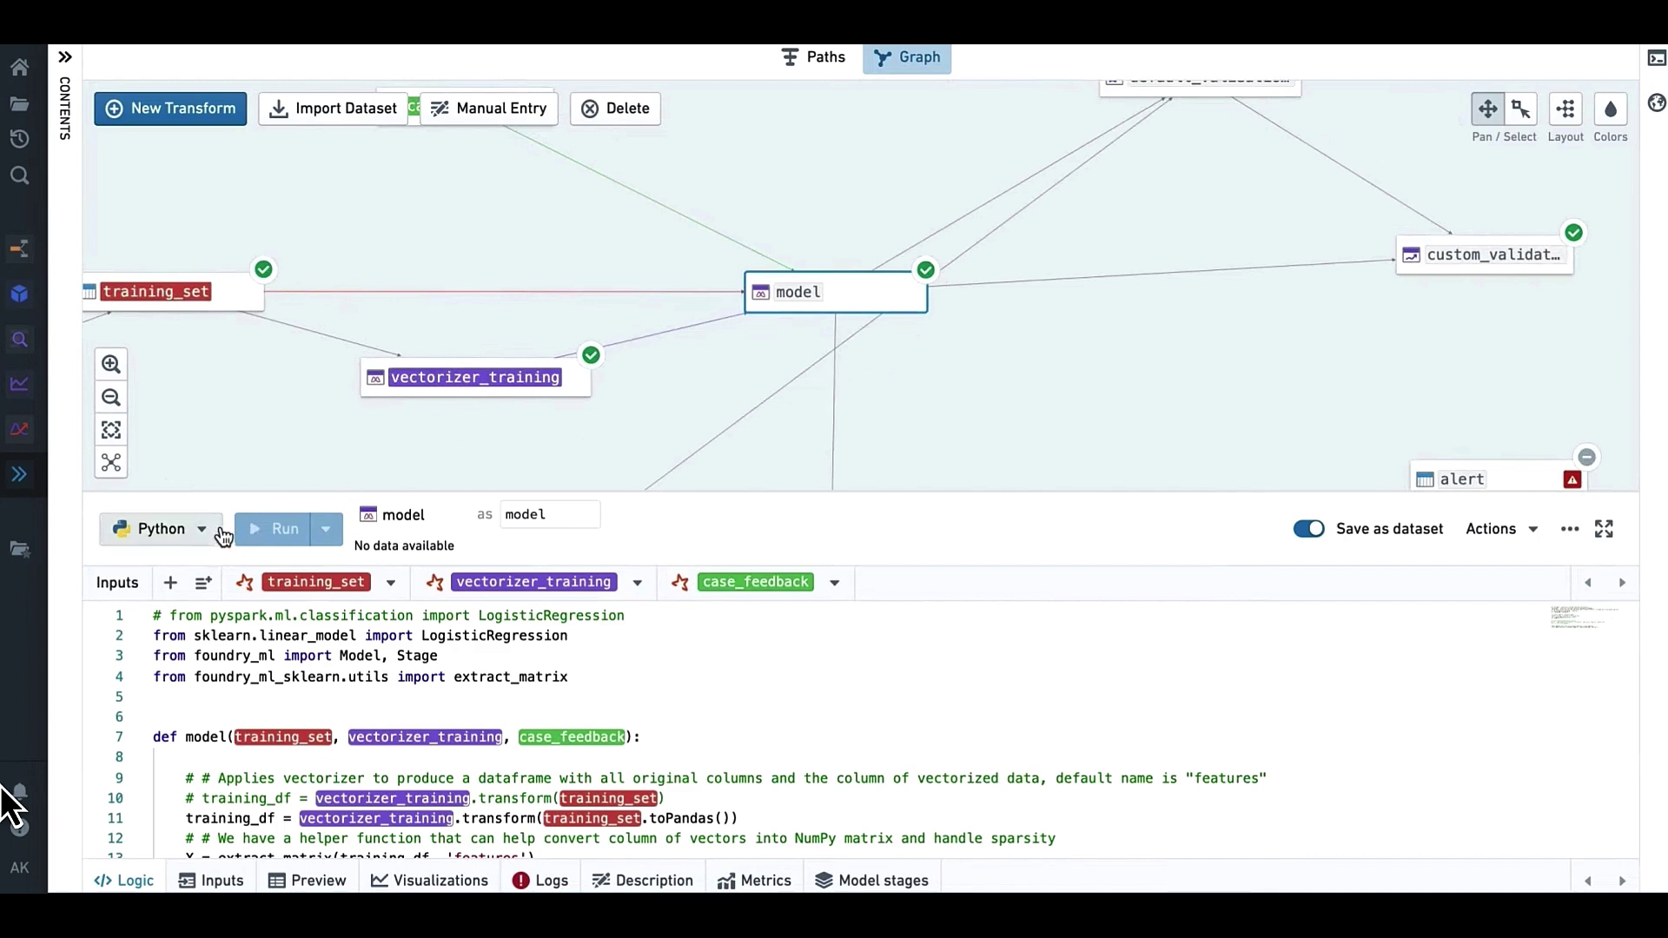
{"action": "mouse_move", "coordinate": [808, 298]}
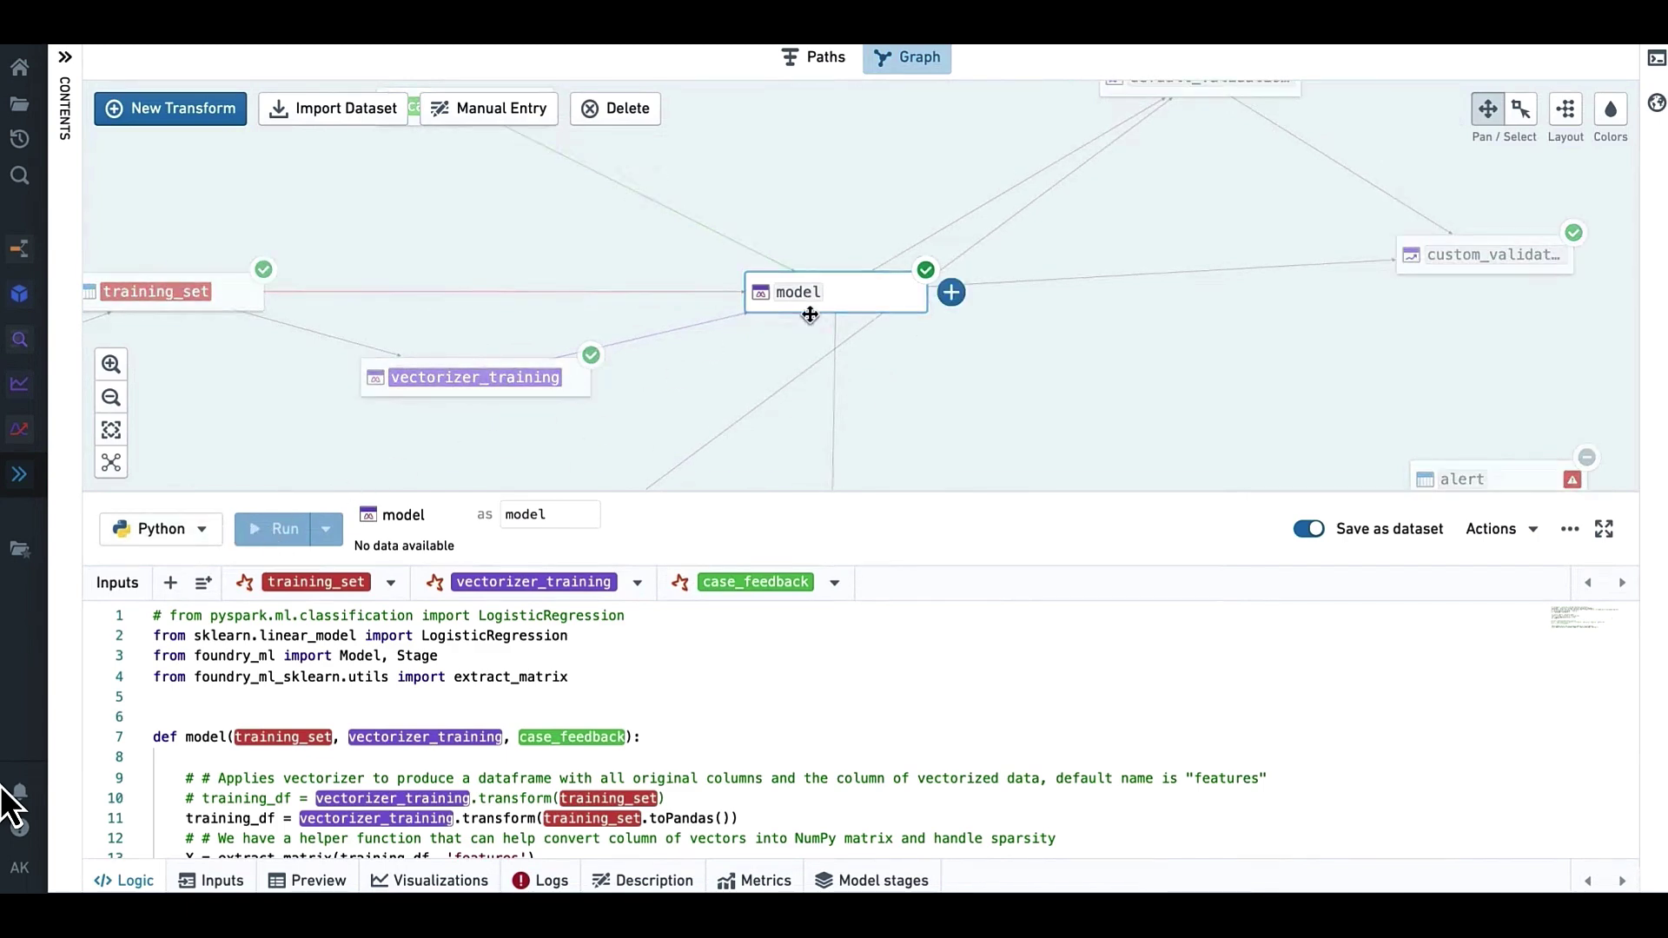
{"action": "left_click_drag", "start_coordinate": [733, 394], "coordinate": [792, 387]}
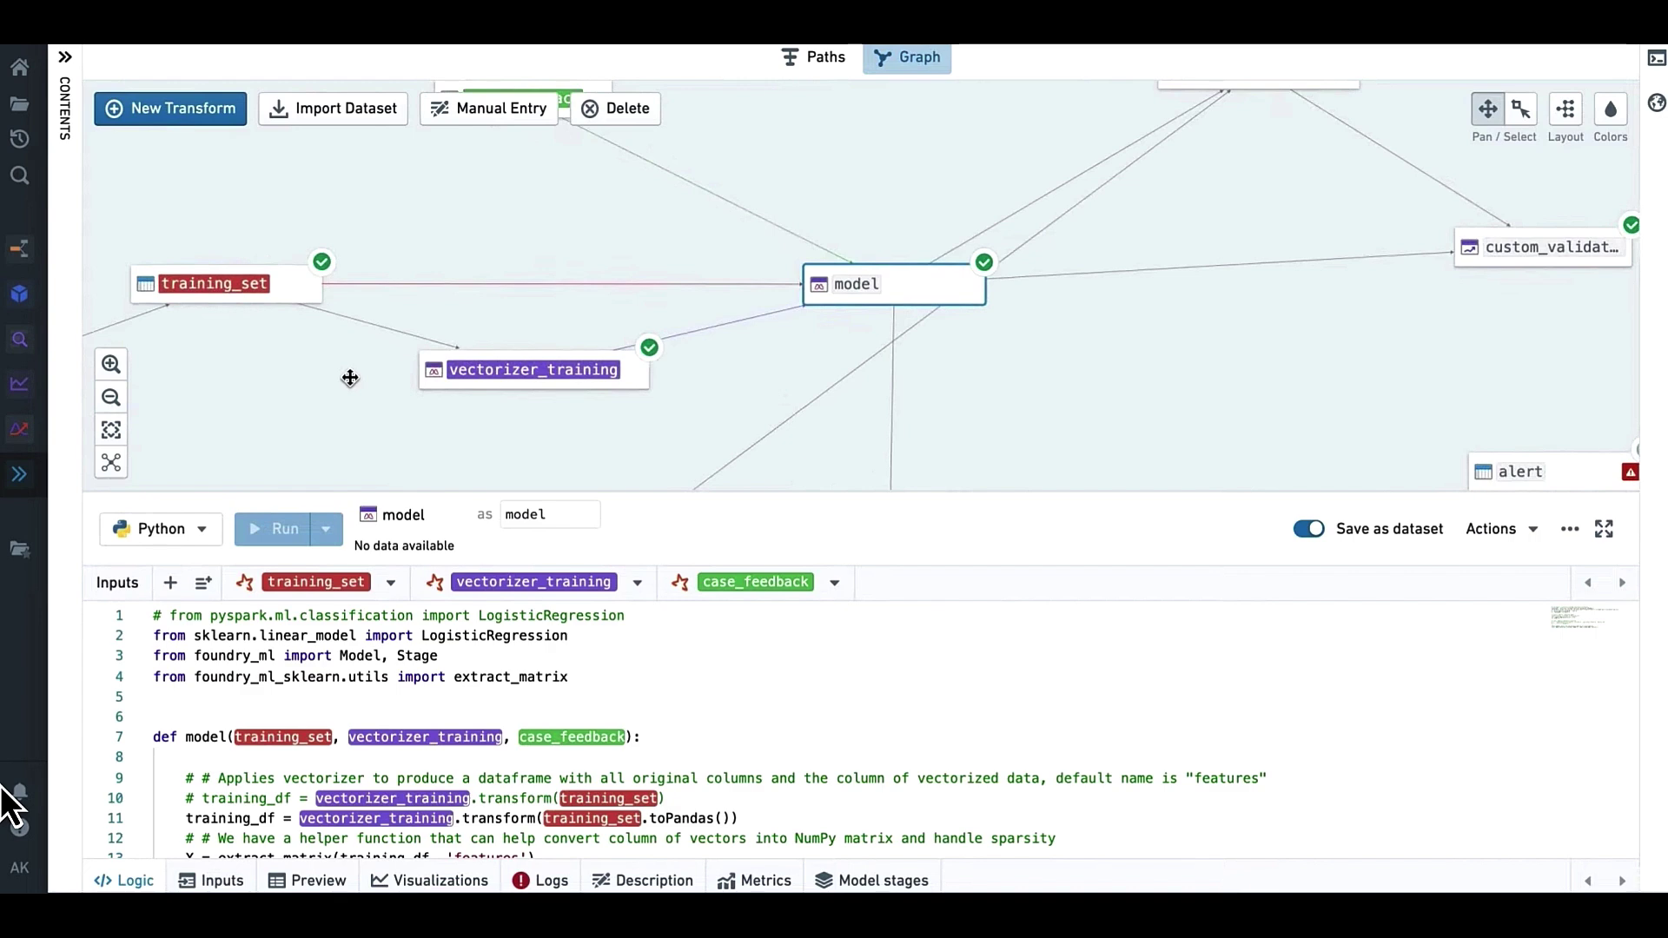
{"action": "scroll", "coordinate": [350, 373], "scroll_direction": "down", "scroll_amount": 3}
{"action": "left_click_drag", "start_coordinate": [316, 391], "coordinate": [650, 374]}
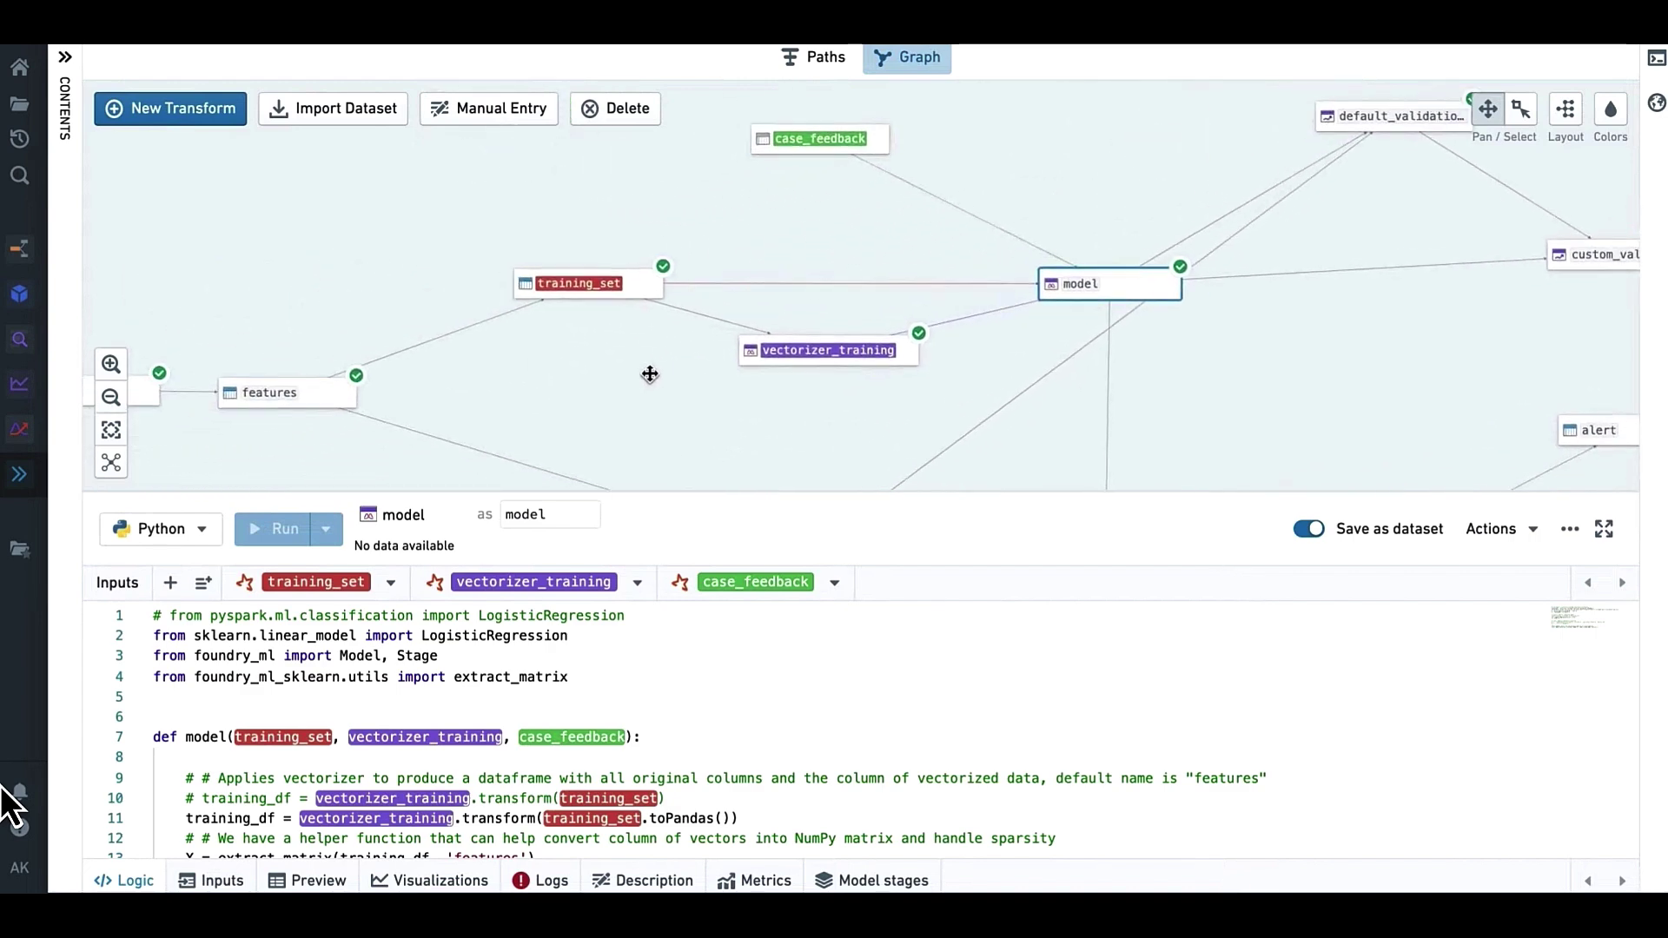
{"action": "left_click_drag", "start_coordinate": [551, 410], "coordinate": [875, 353]}
{"action": "left_click_drag", "start_coordinate": [480, 379], "coordinate": [708, 333]}
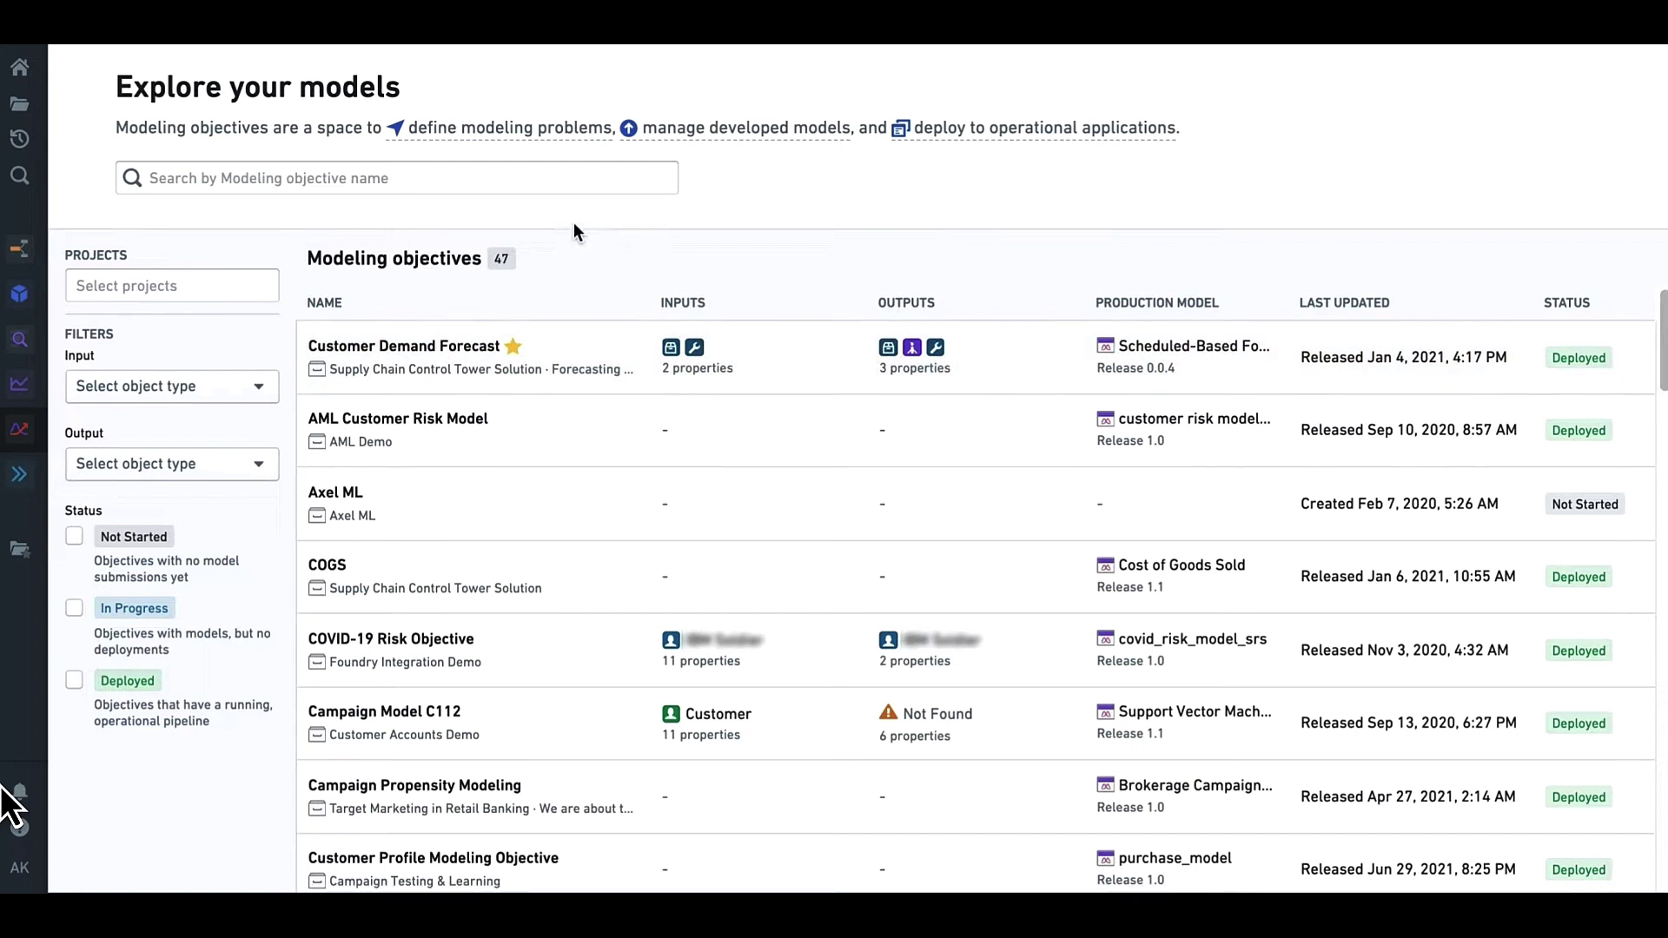
{"action": "mouse_move", "coordinate": [509, 124]}
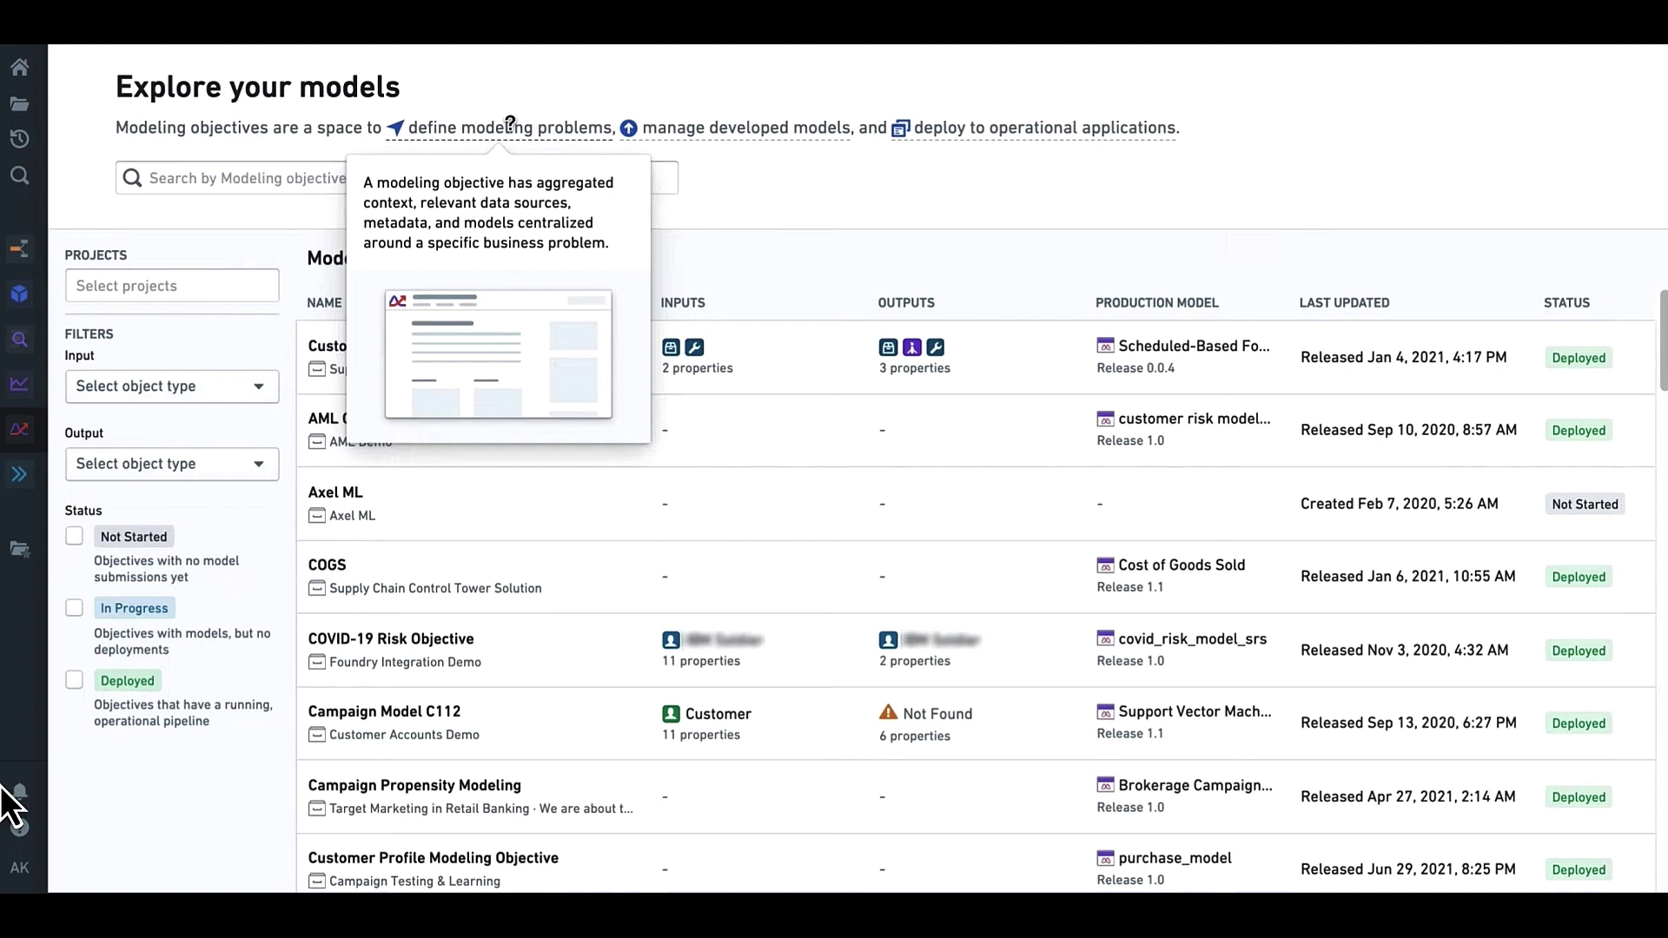
{"action": "mouse_move", "coordinate": [708, 138]}
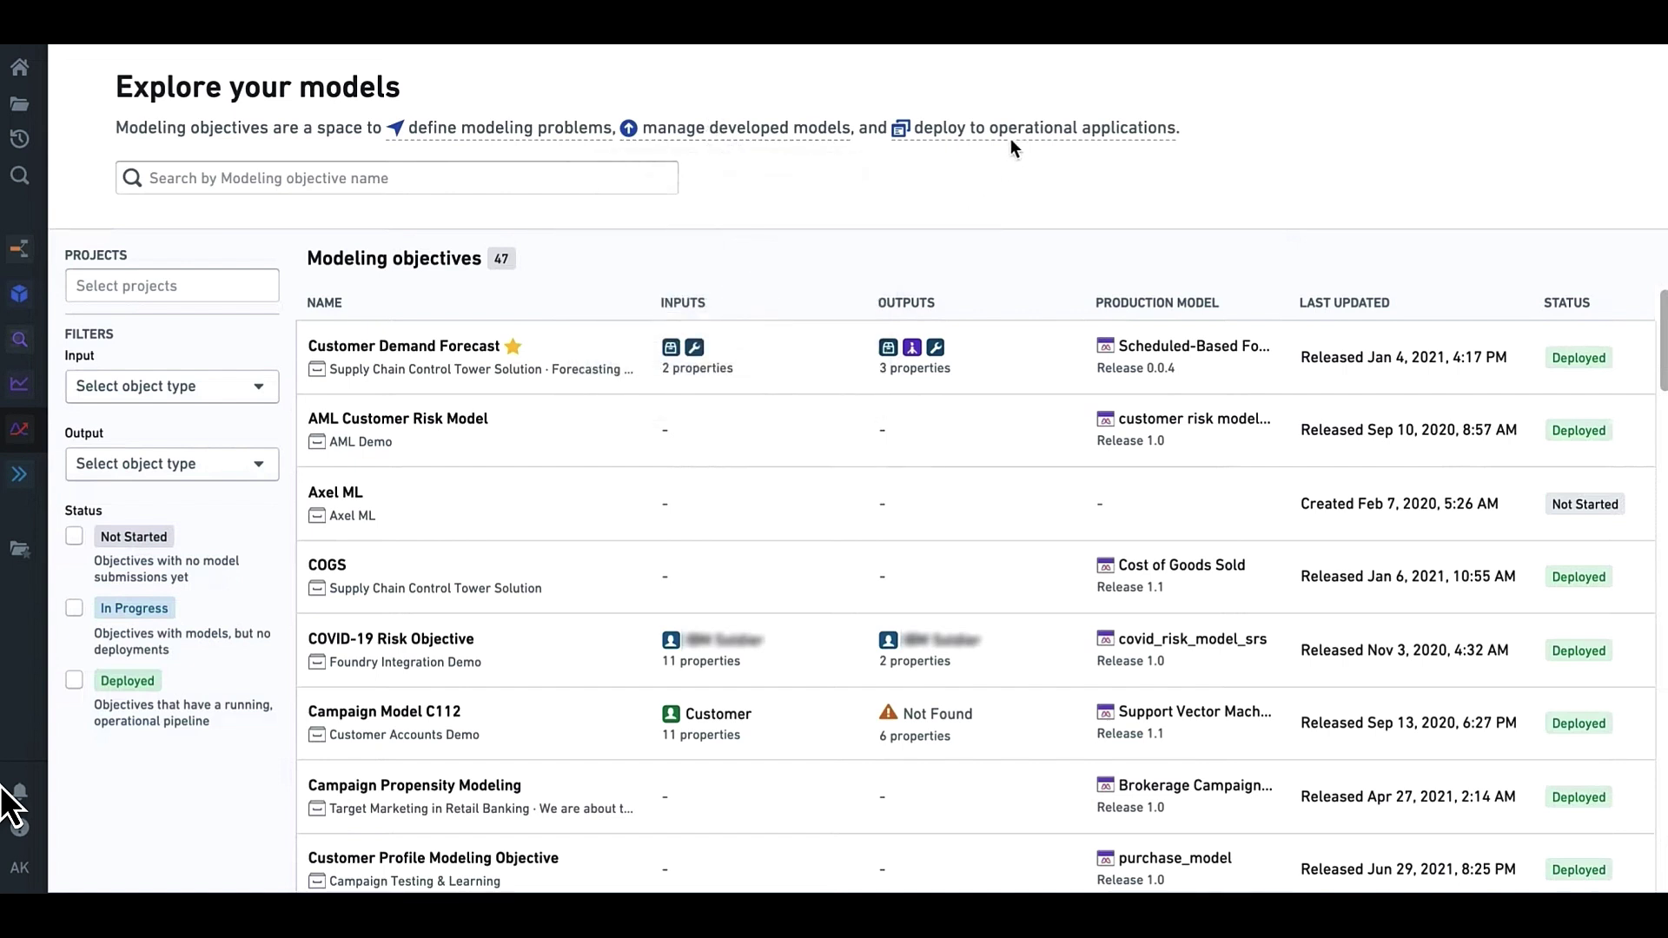
Filter the modeling objectives list to Deployed status only.
{"action": "mouse_move", "coordinate": [1010, 138]}
{"action": "left_click", "coordinate": [74, 680]}
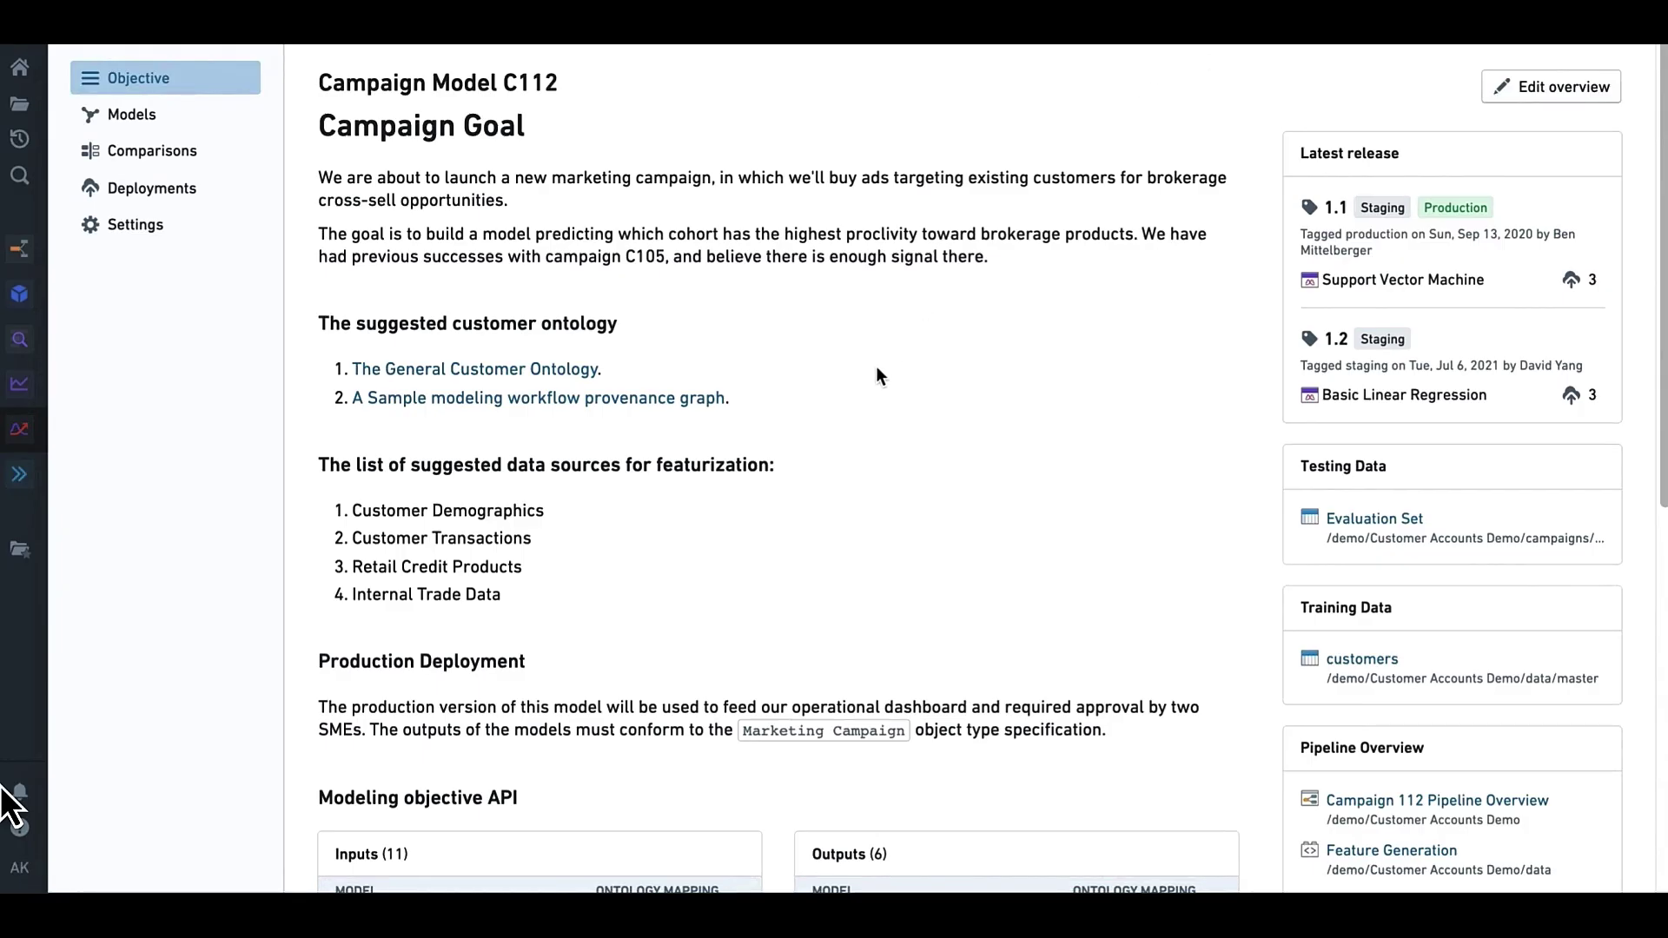
Add Updated Random Forest, Support Vector Machine and Basic Linear Regression to the objective's Comparisons view.
{"action": "left_click", "coordinate": [210, 165]}
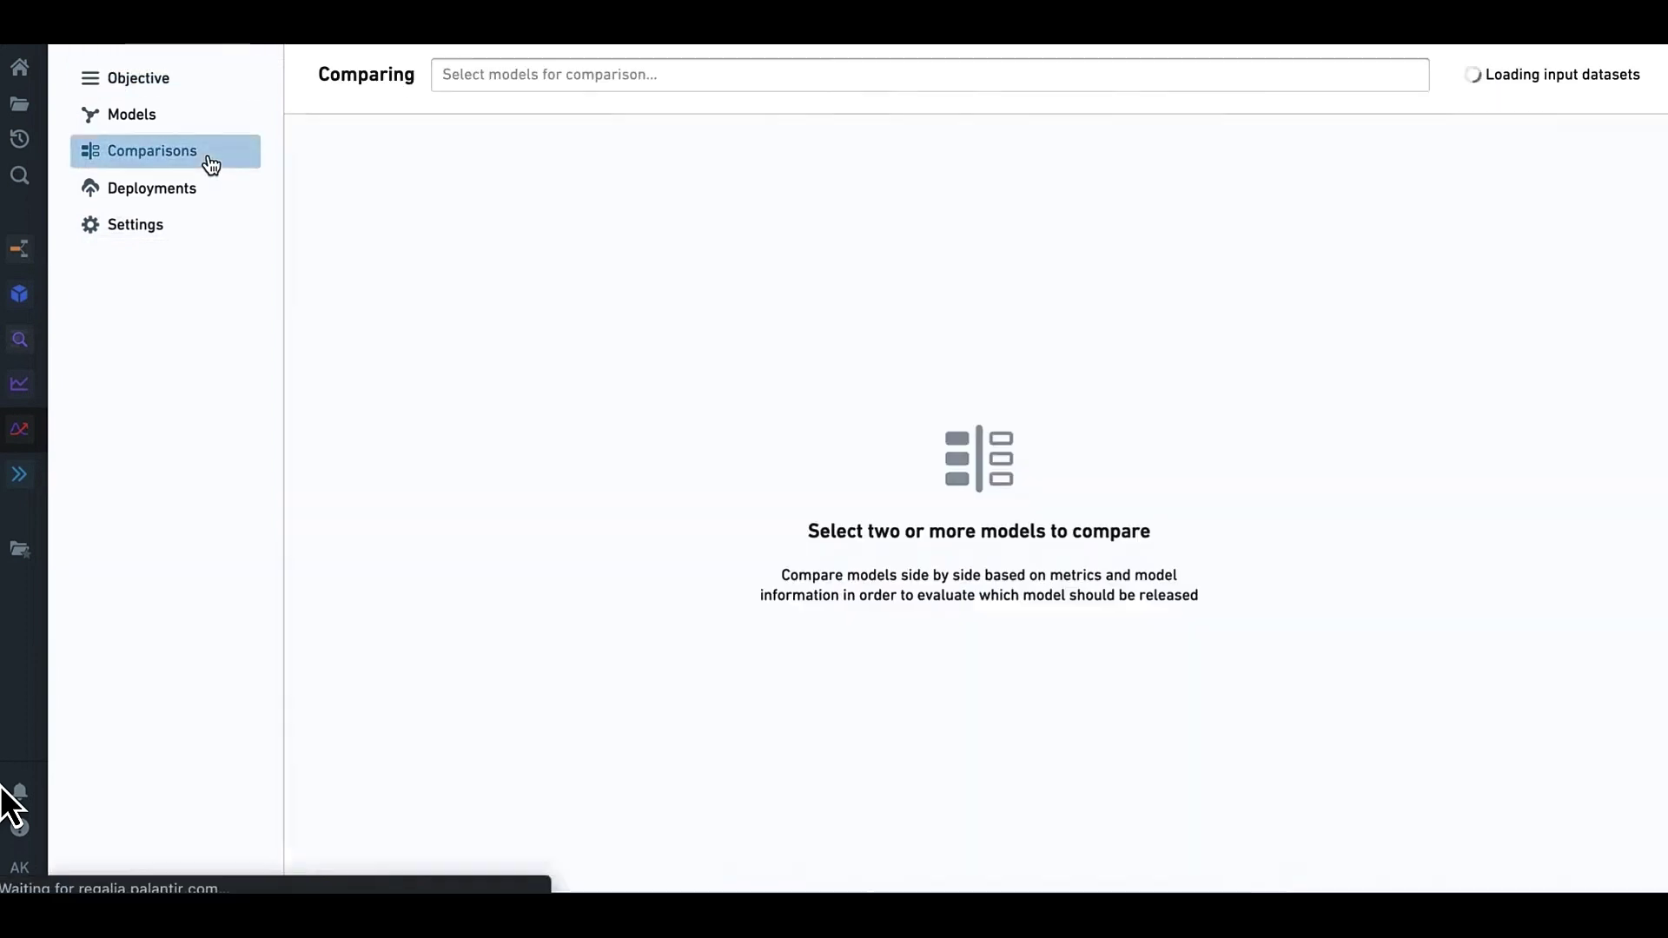
{"action": "left_click", "coordinate": [581, 88]}
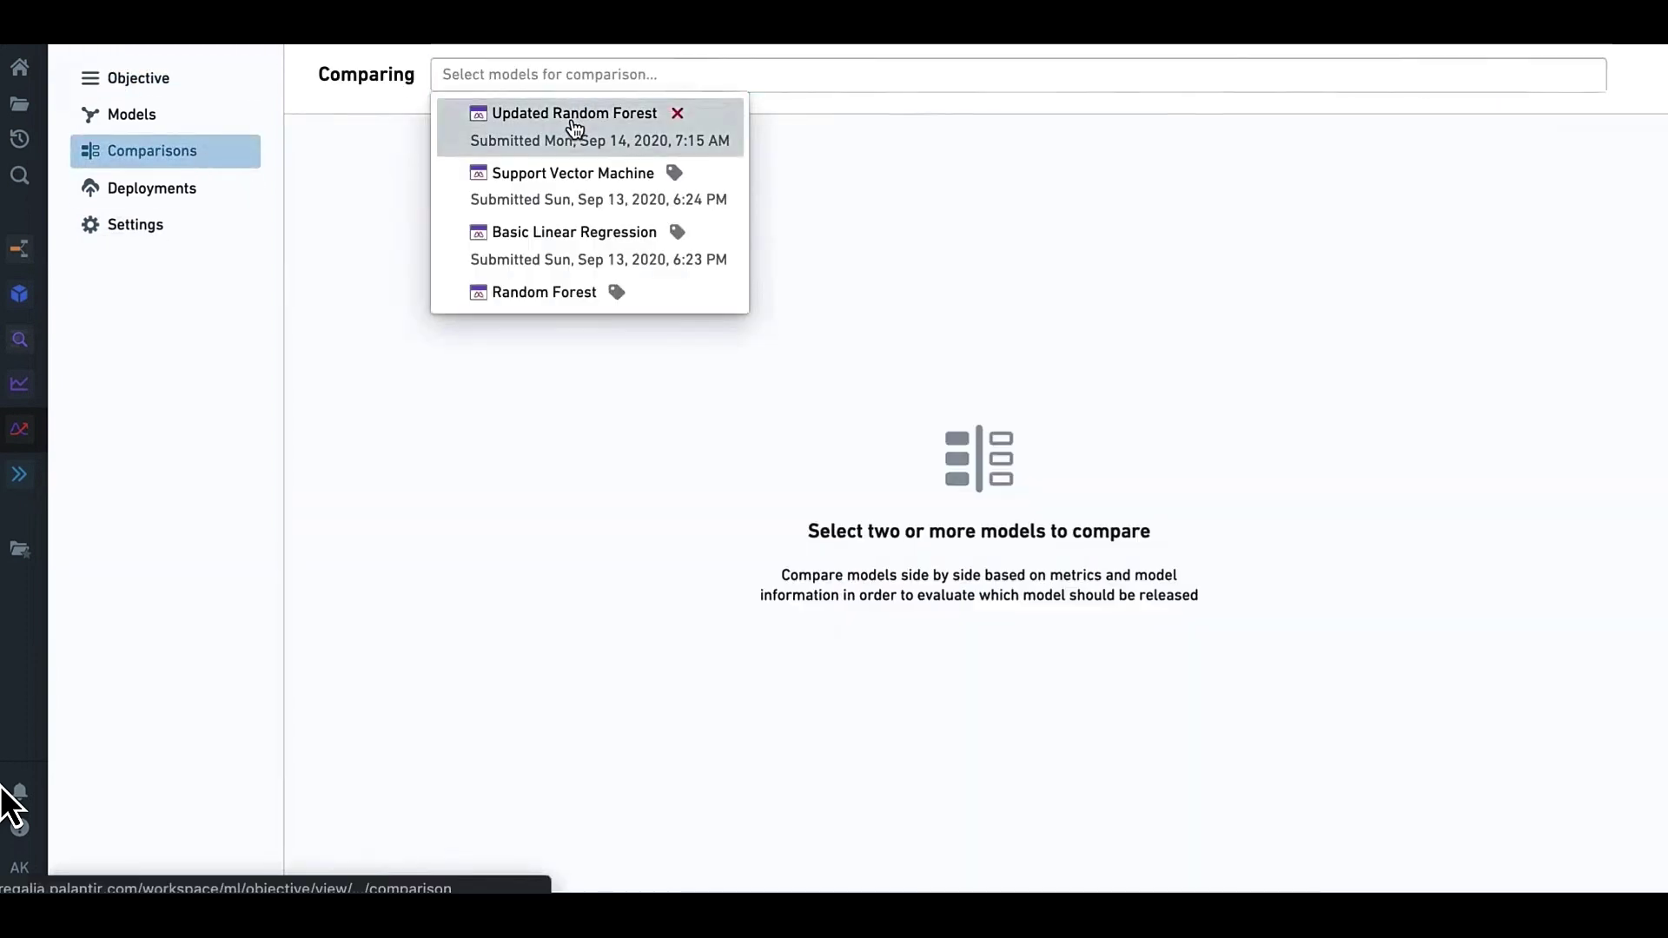
{"action": "left_click", "coordinate": [575, 129]}
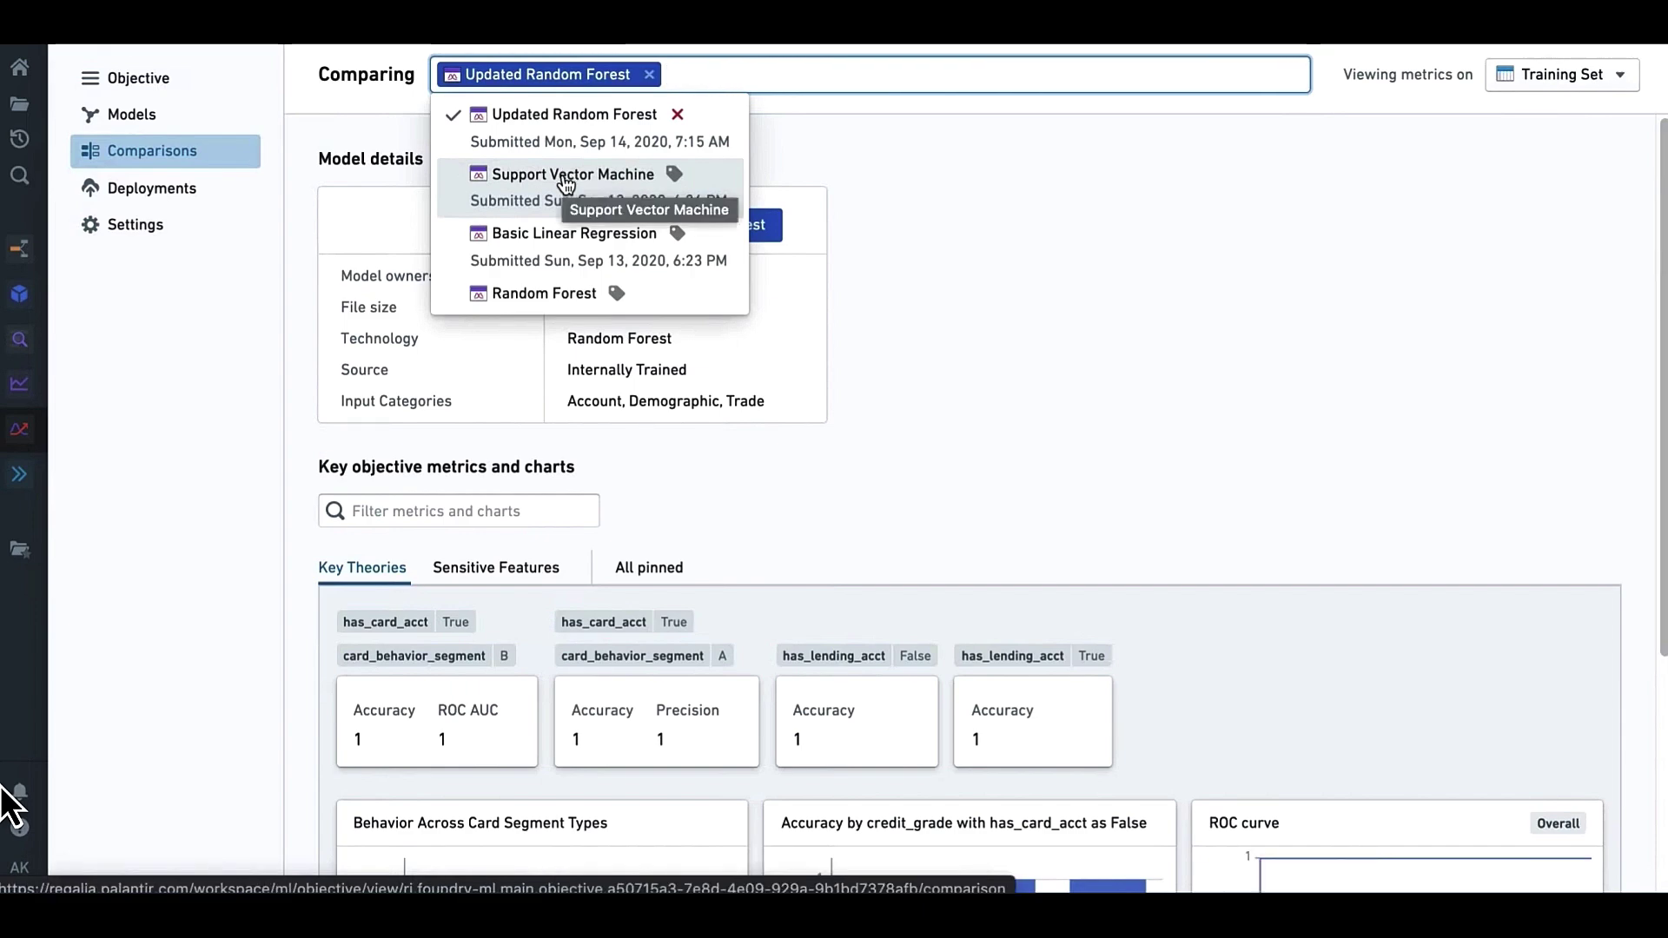
{"action": "left_click", "coordinate": [566, 181]}
{"action": "left_click", "coordinate": [570, 240]}
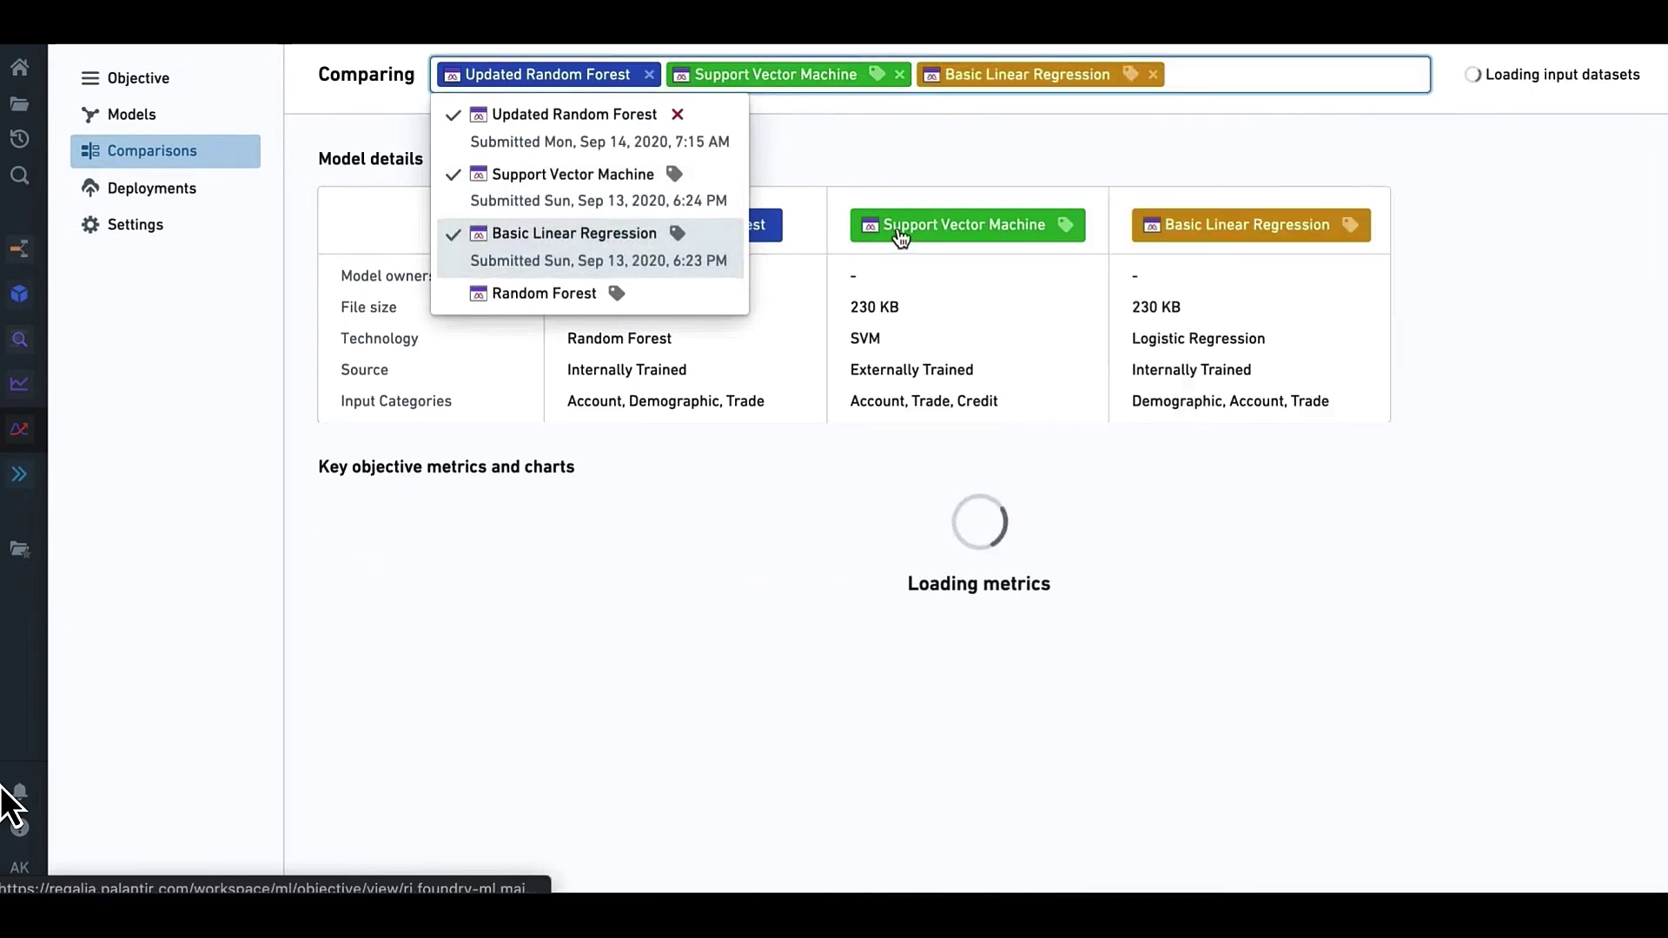
{"action": "left_click", "coordinate": [1372, 397]}
Review the compared metrics, including the Sensitive Features tab, then return to Key Theories.
{"action": "scroll", "coordinate": [1348, 519], "scroll_direction": "down", "scroll_amount": 4}
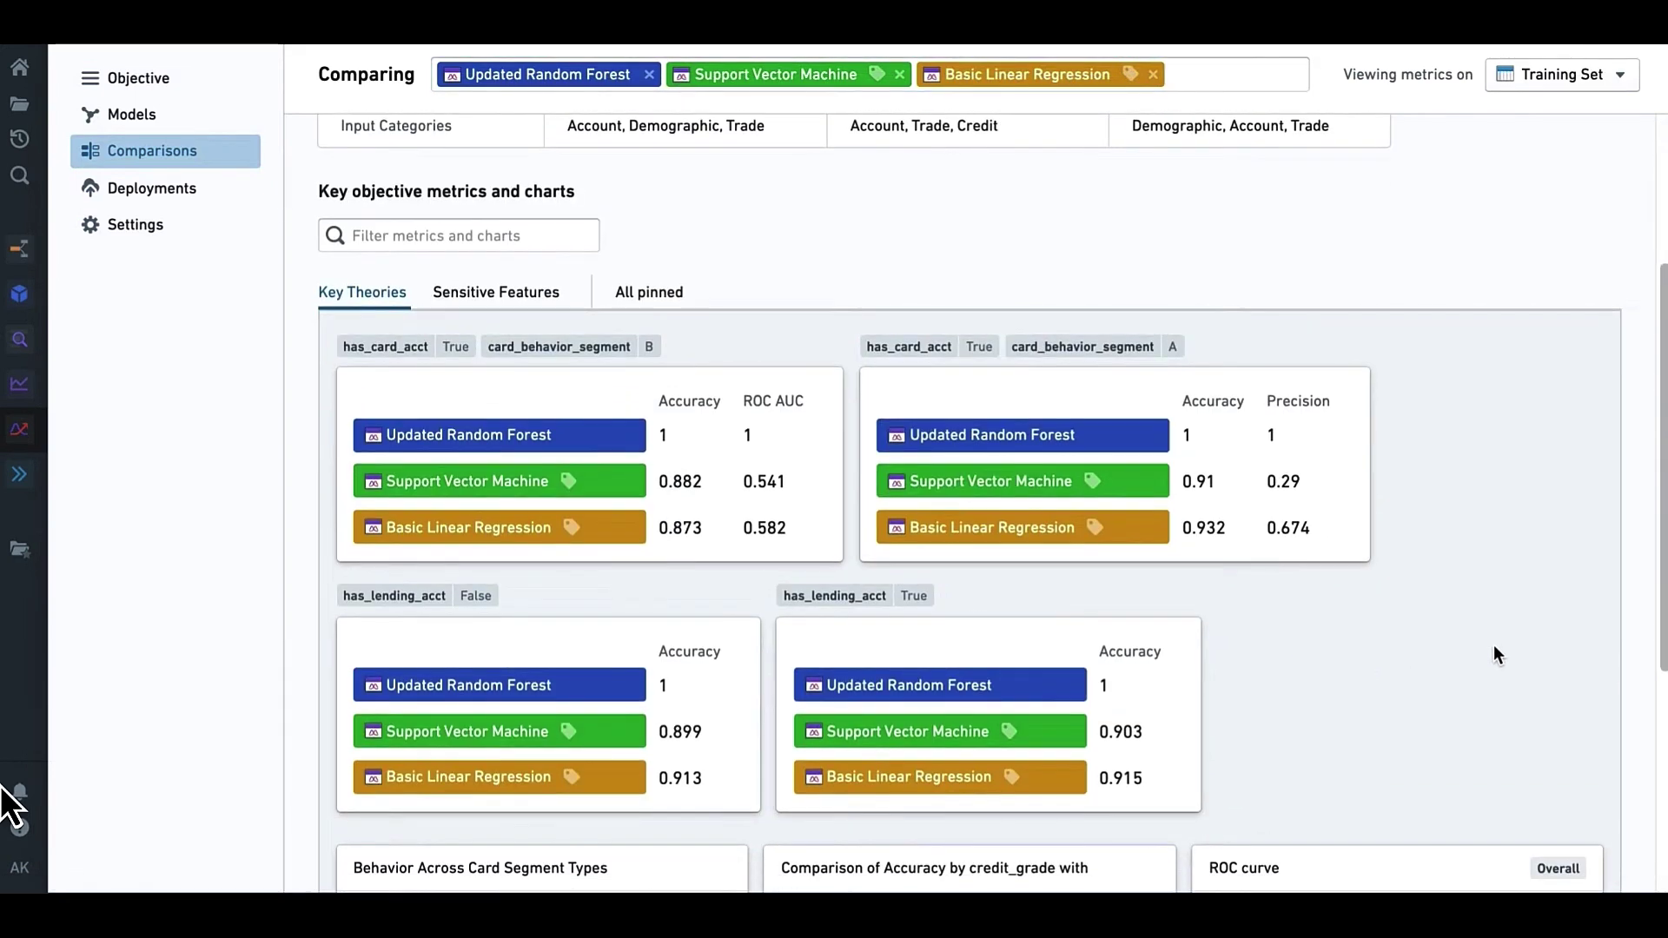
{"action": "scroll", "coordinate": [1493, 646], "scroll_direction": "down", "scroll_amount": 2}
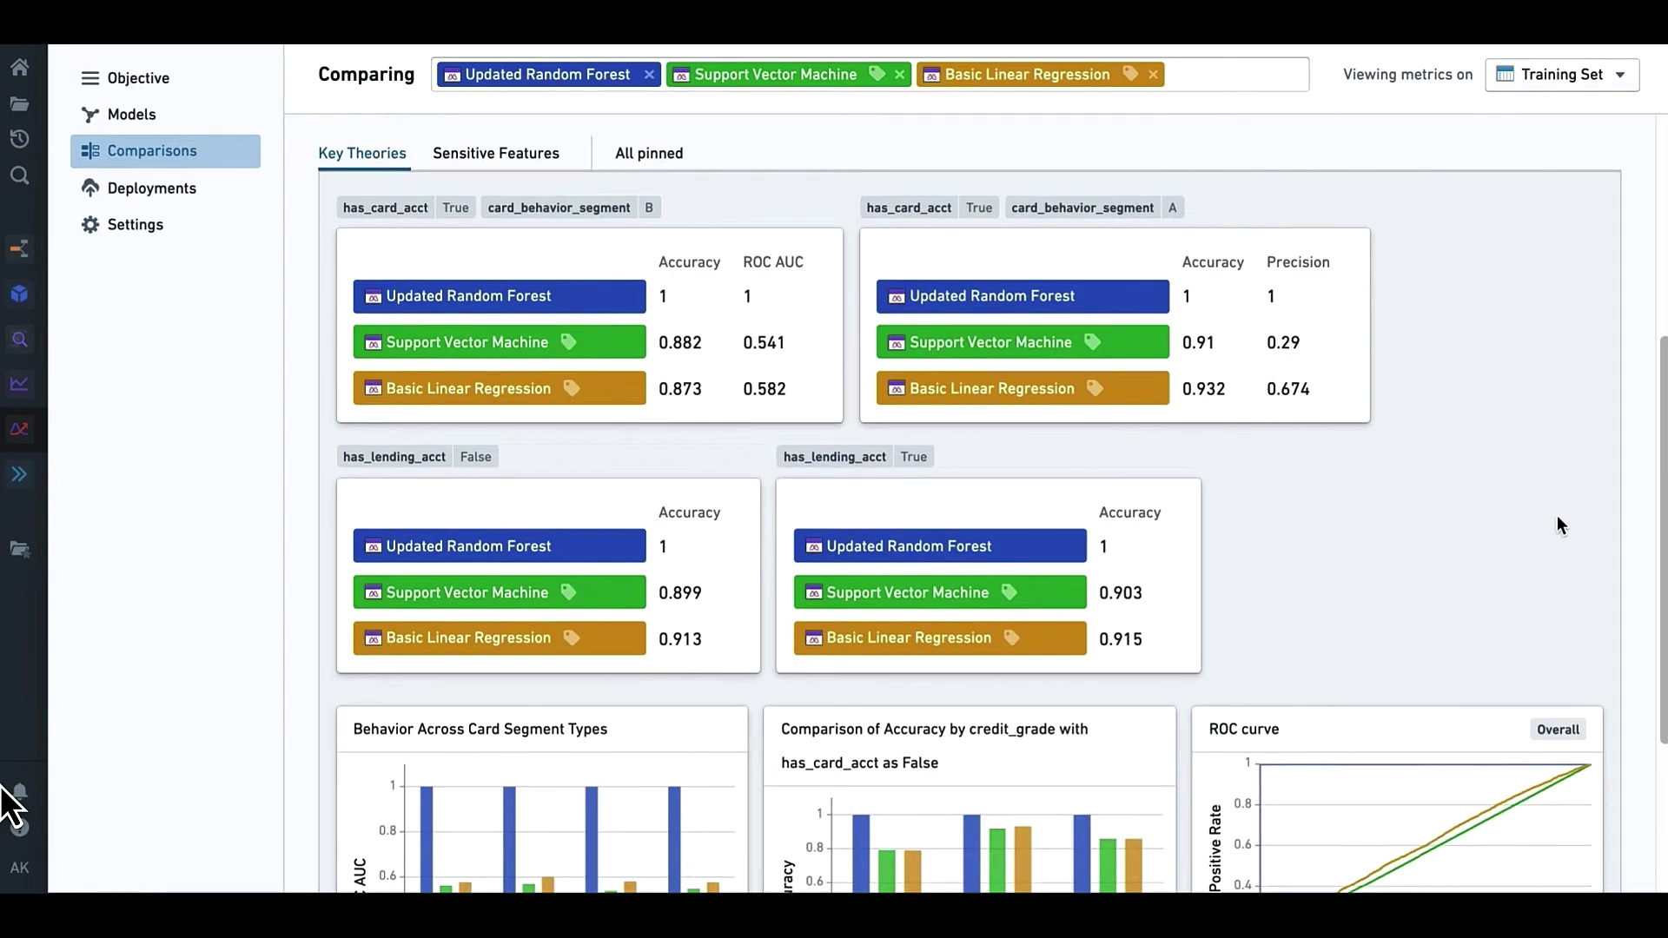
{"action": "scroll", "coordinate": [1560, 519], "scroll_direction": "down", "scroll_amount": 1}
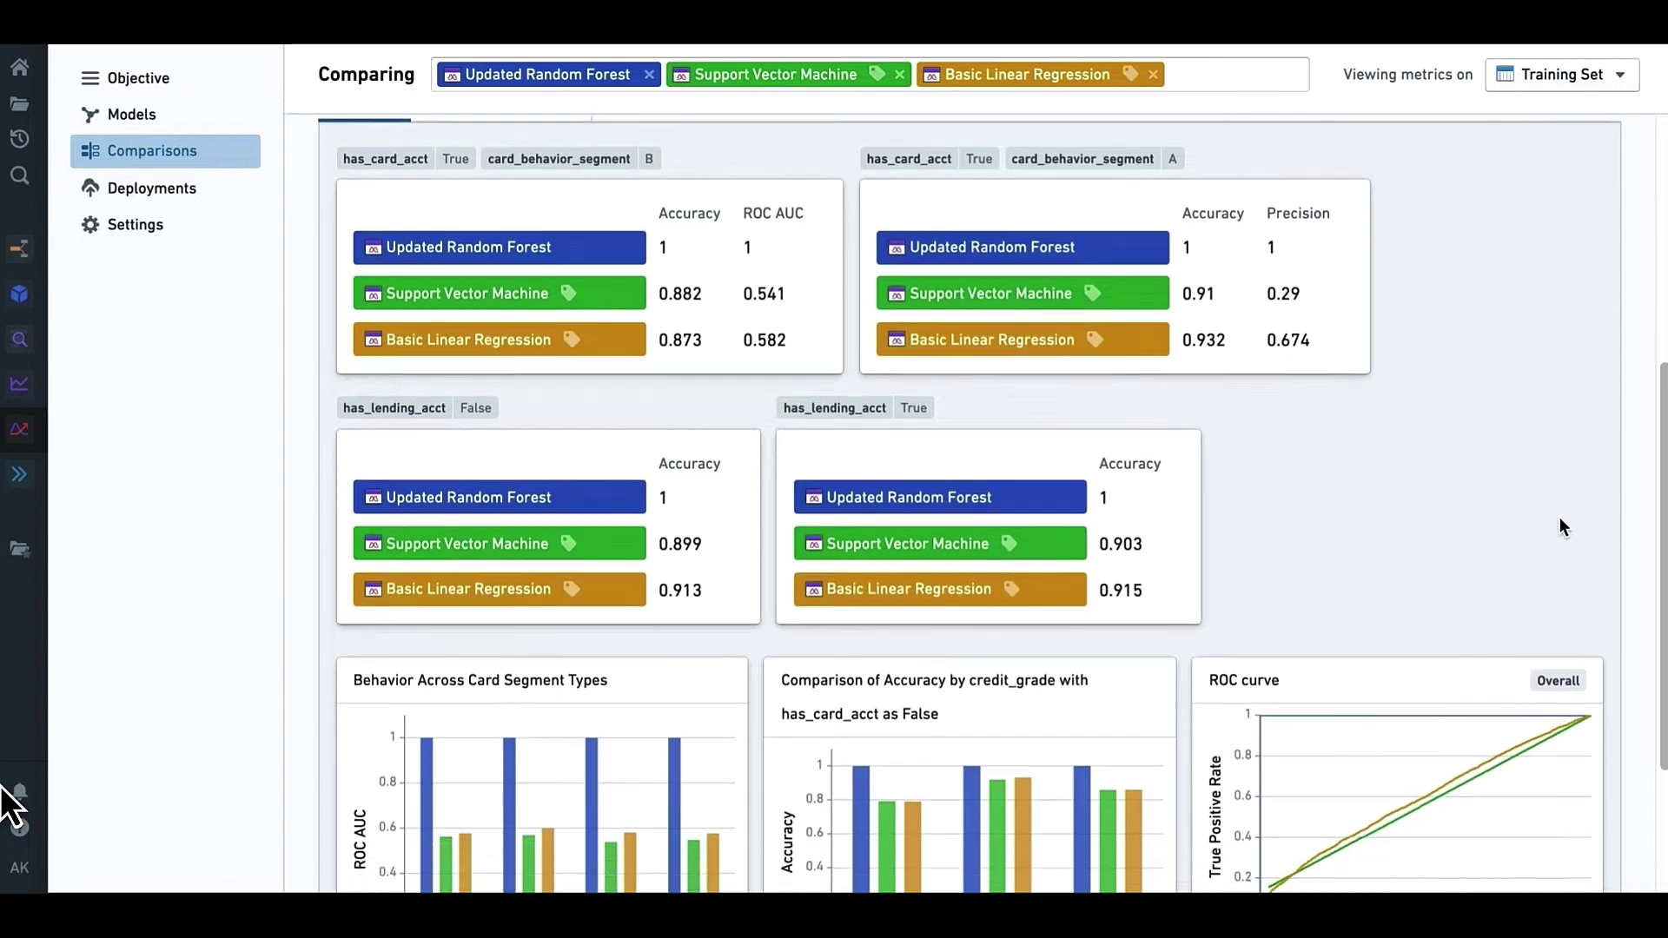
{"action": "scroll", "coordinate": [1268, 513], "scroll_direction": "up", "scroll_amount": 1}
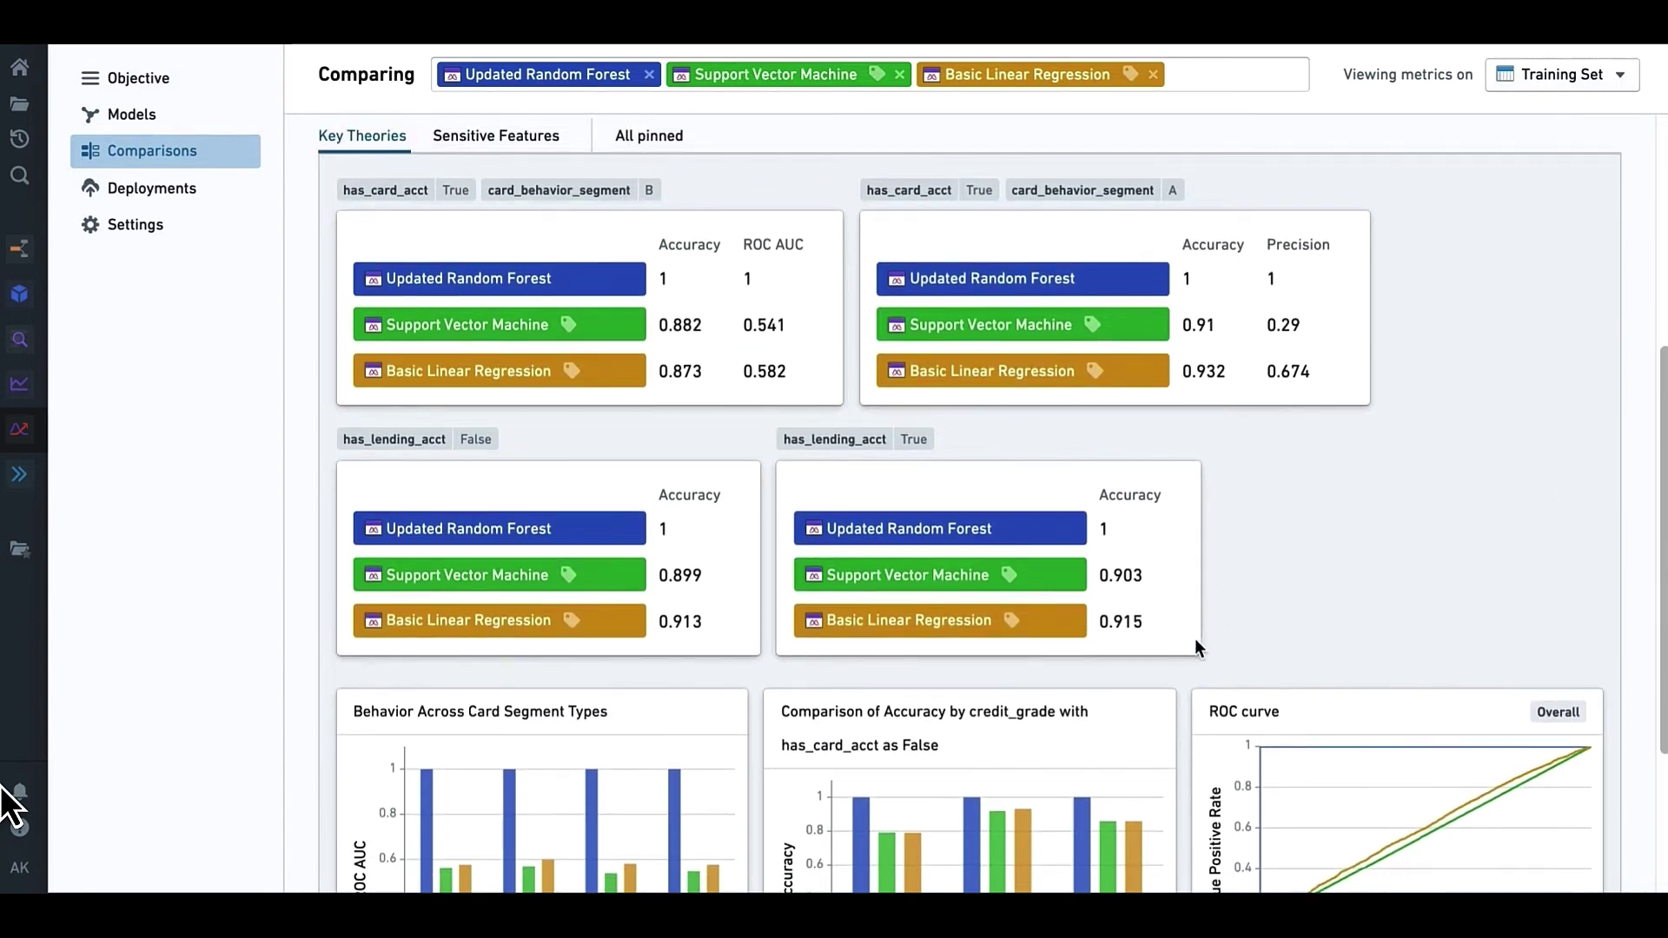
{"action": "scroll", "coordinate": [1187, 656], "scroll_direction": "down", "scroll_amount": 3}
{"action": "scroll", "coordinate": [1184, 653], "scroll_direction": "up", "scroll_amount": 5}
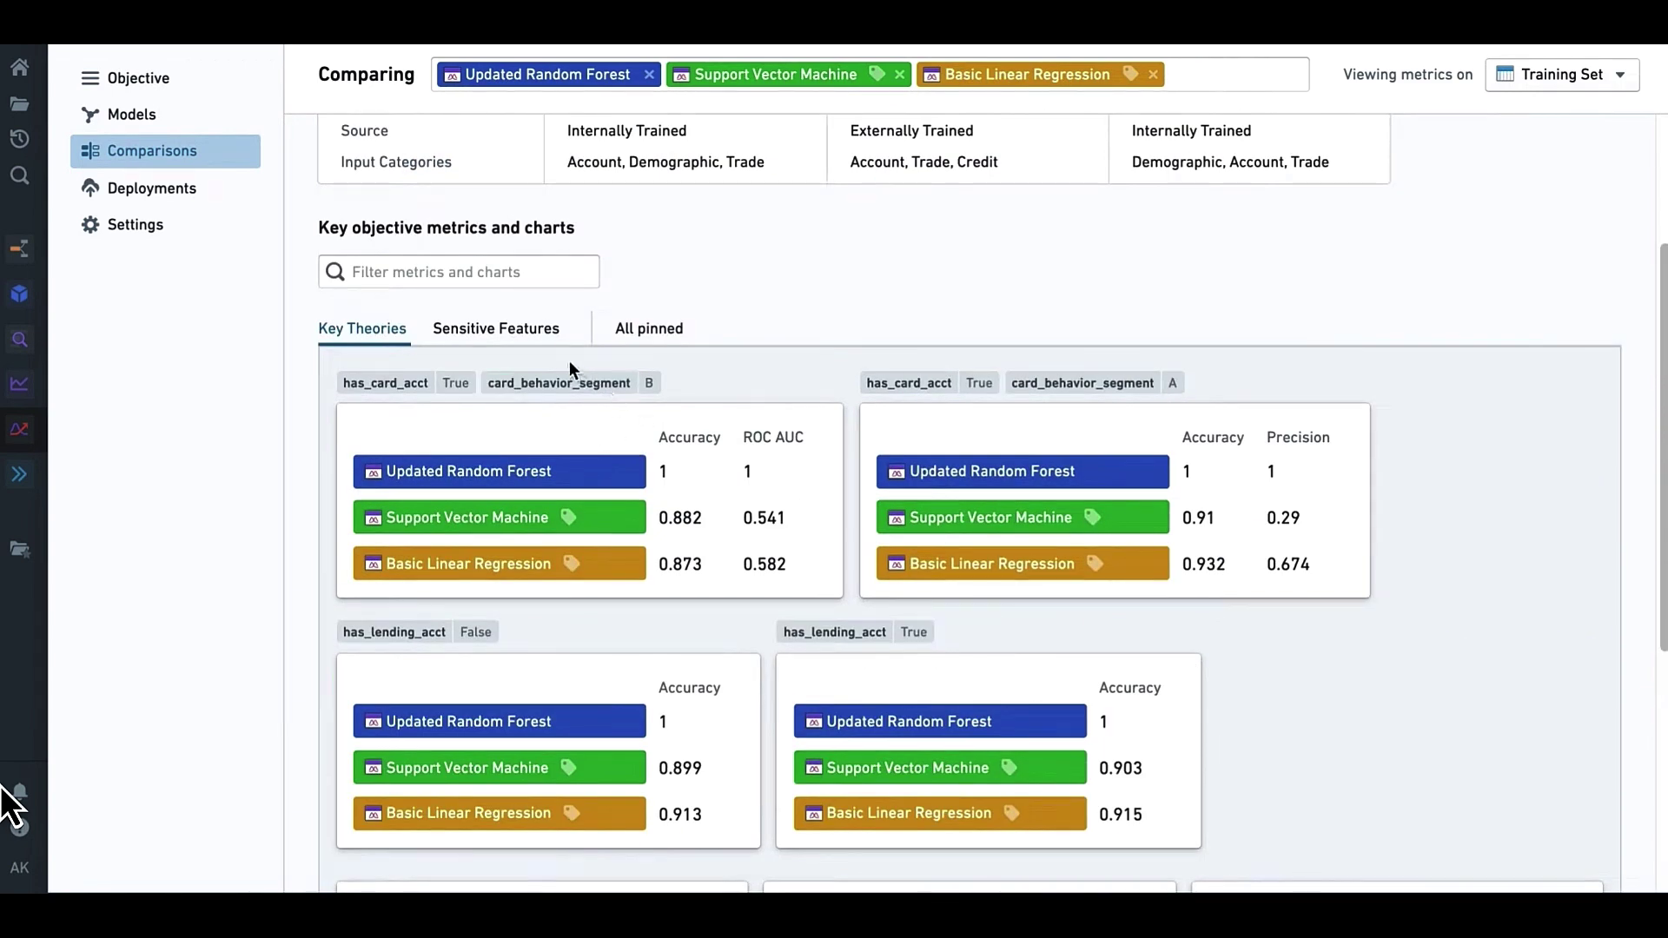
{"action": "left_click", "coordinate": [502, 334]}
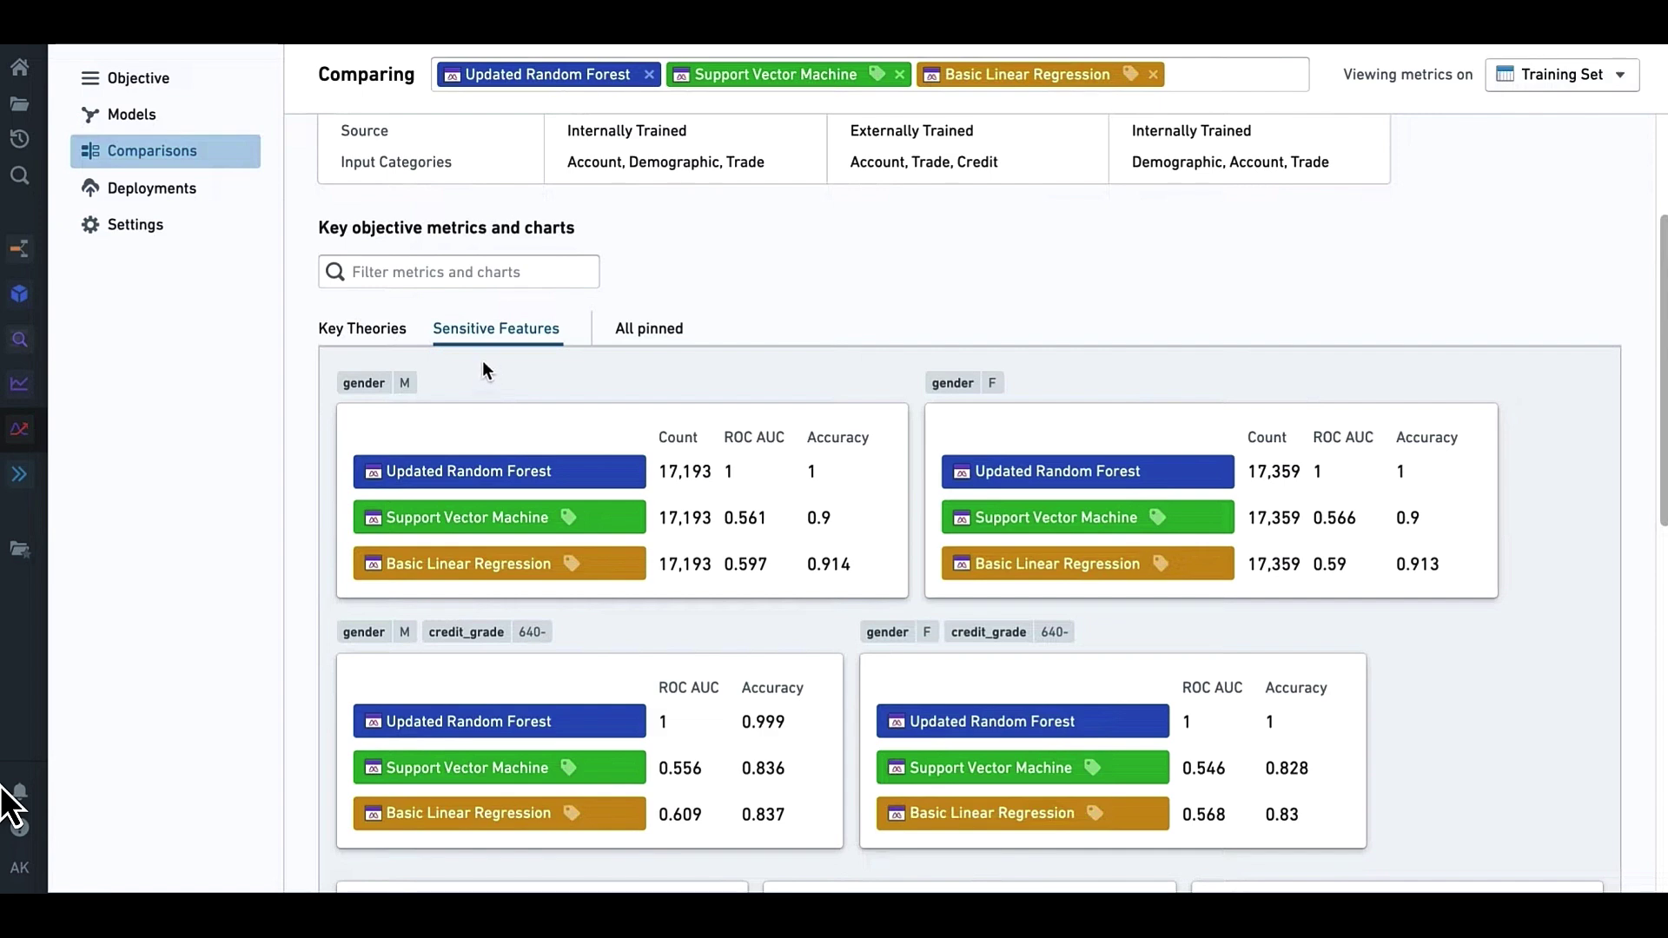
{"action": "left_click", "coordinate": [406, 338]}
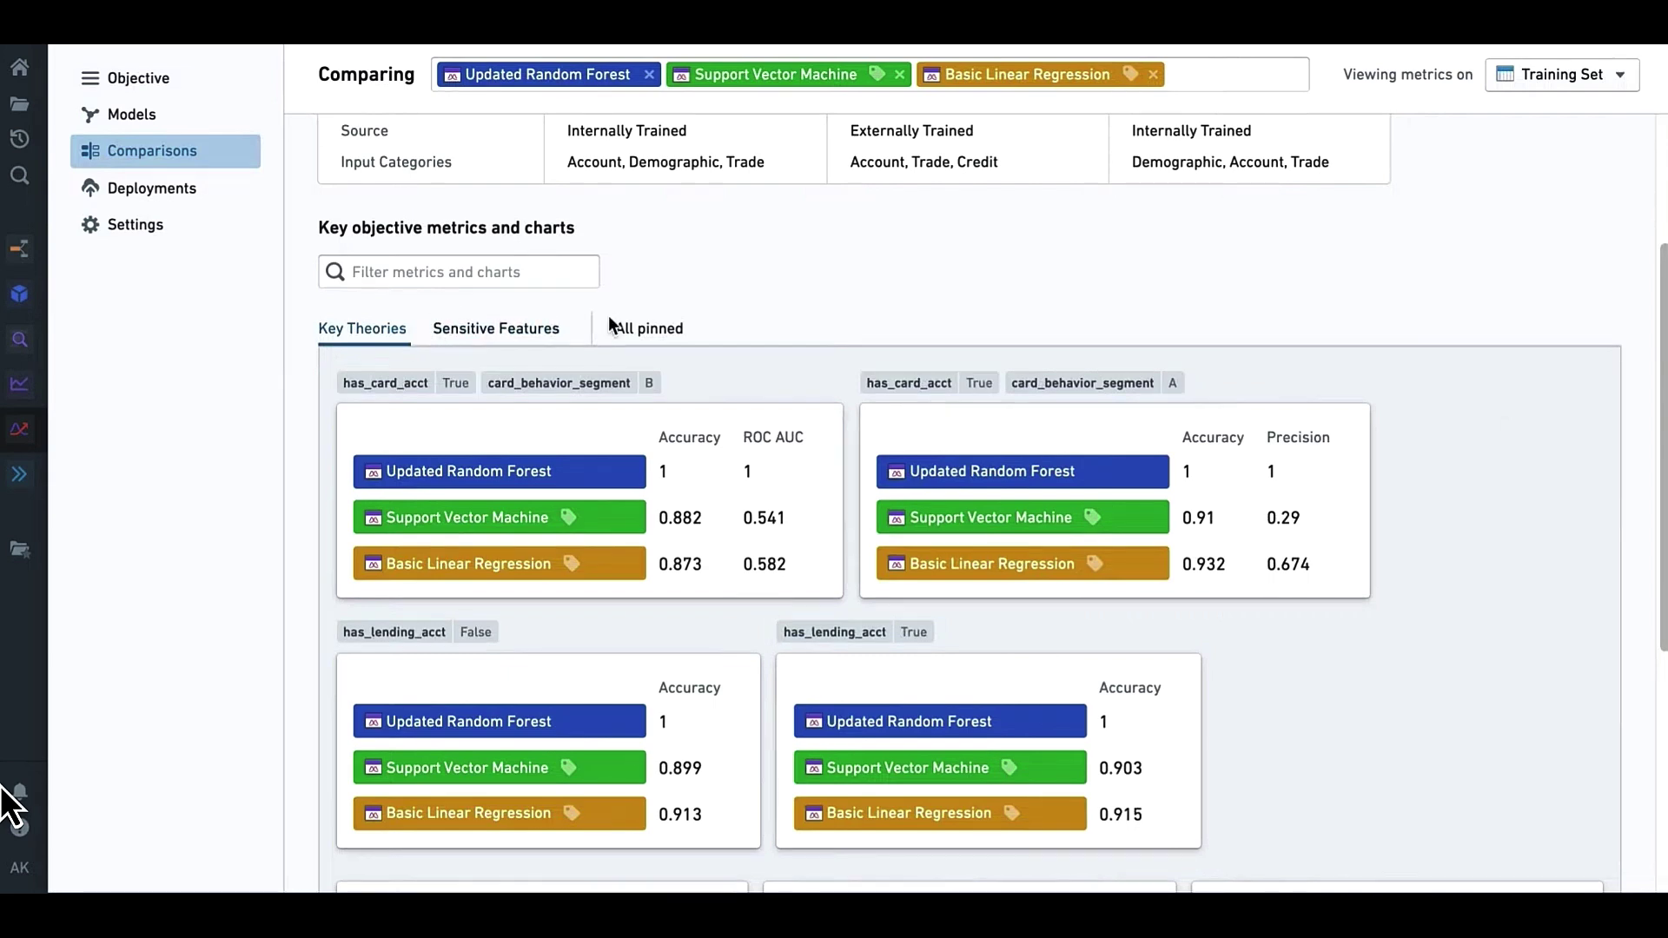
{"action": "scroll", "coordinate": [940, 397], "scroll_direction": "up", "scroll_amount": 3}
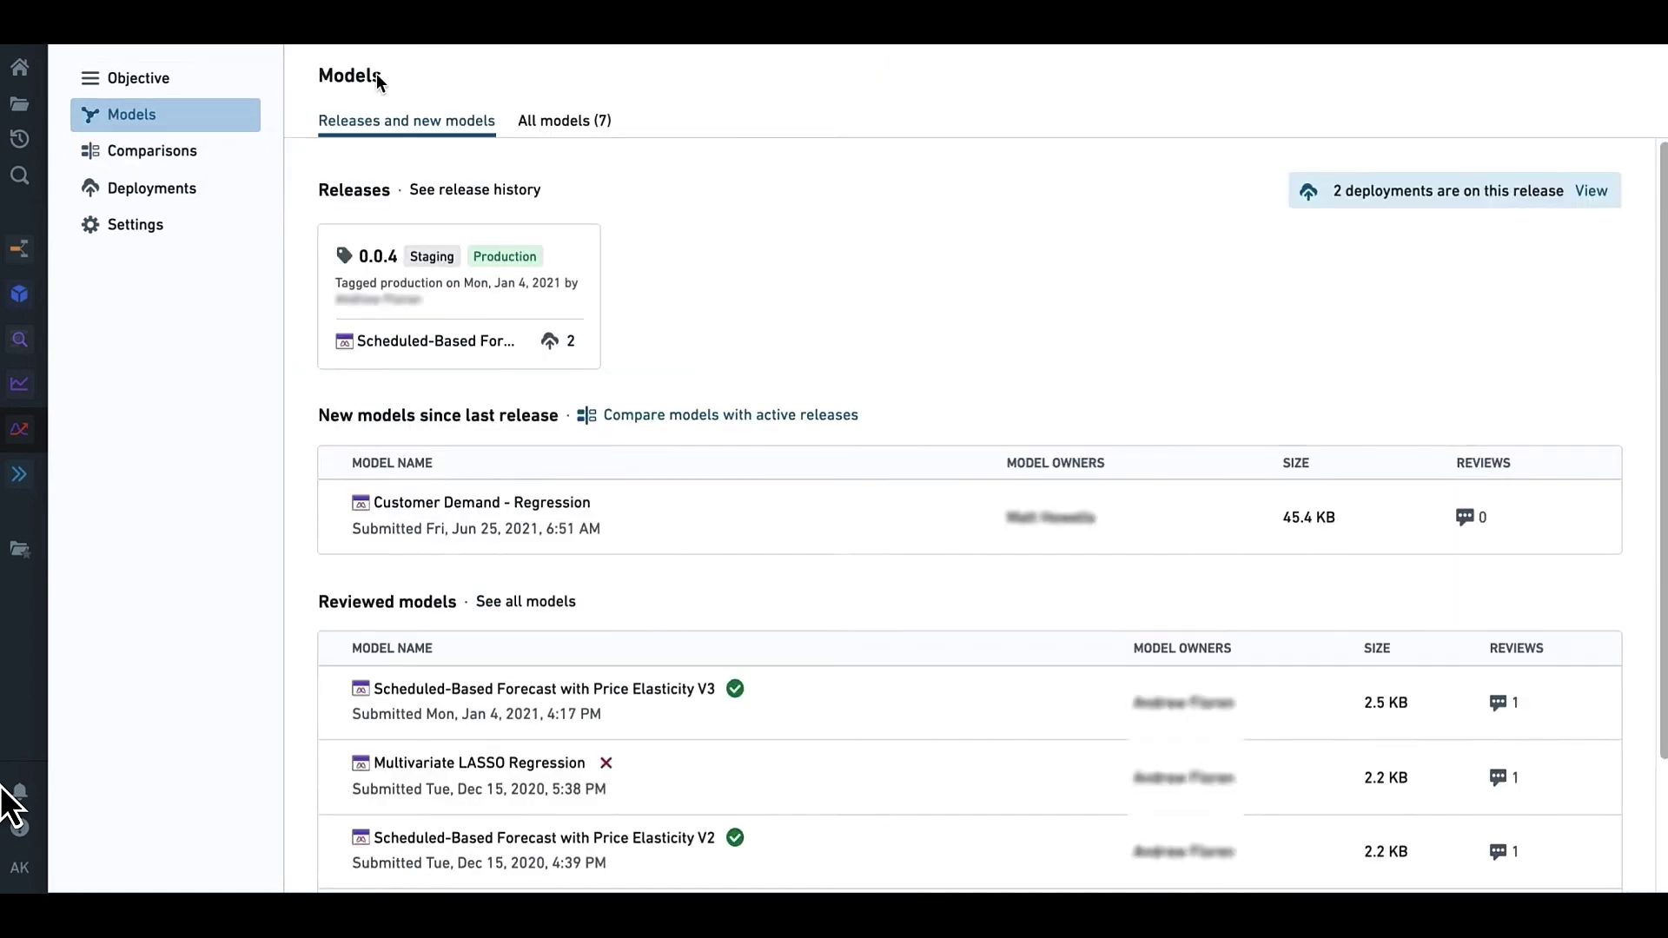
Show the Customer Demand Forecast objective overview down to its modeling objective API inputs and outputs.
{"action": "left_click", "coordinate": [139, 87]}
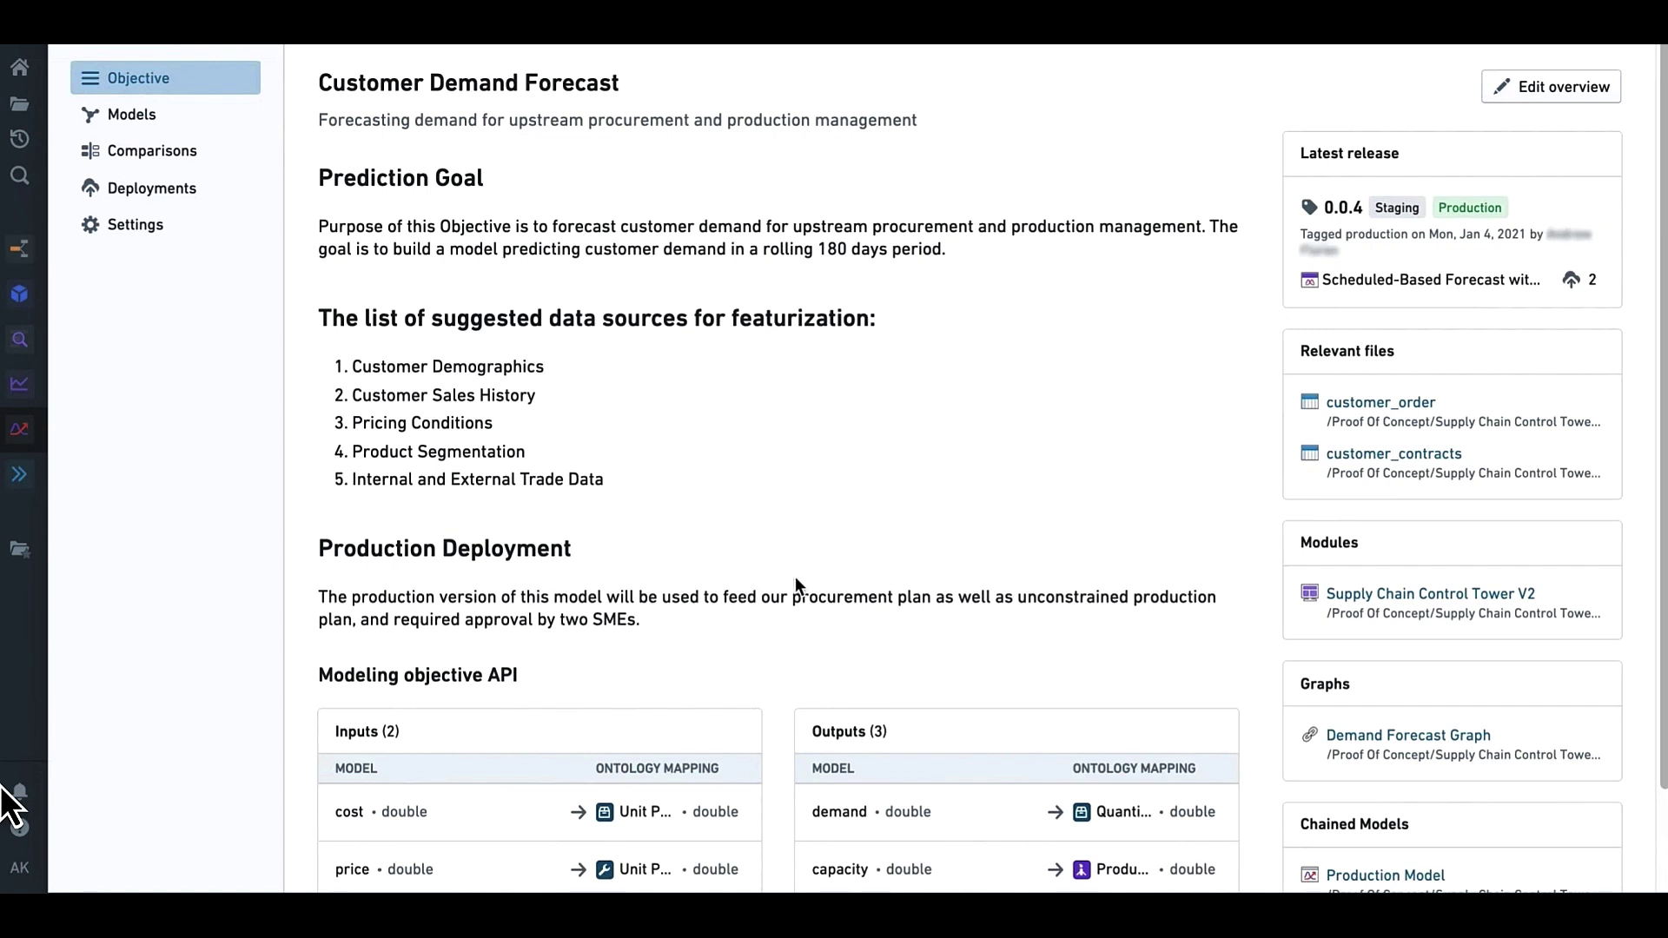
{"action": "scroll", "coordinate": [761, 668], "scroll_direction": "down", "scroll_amount": 2}
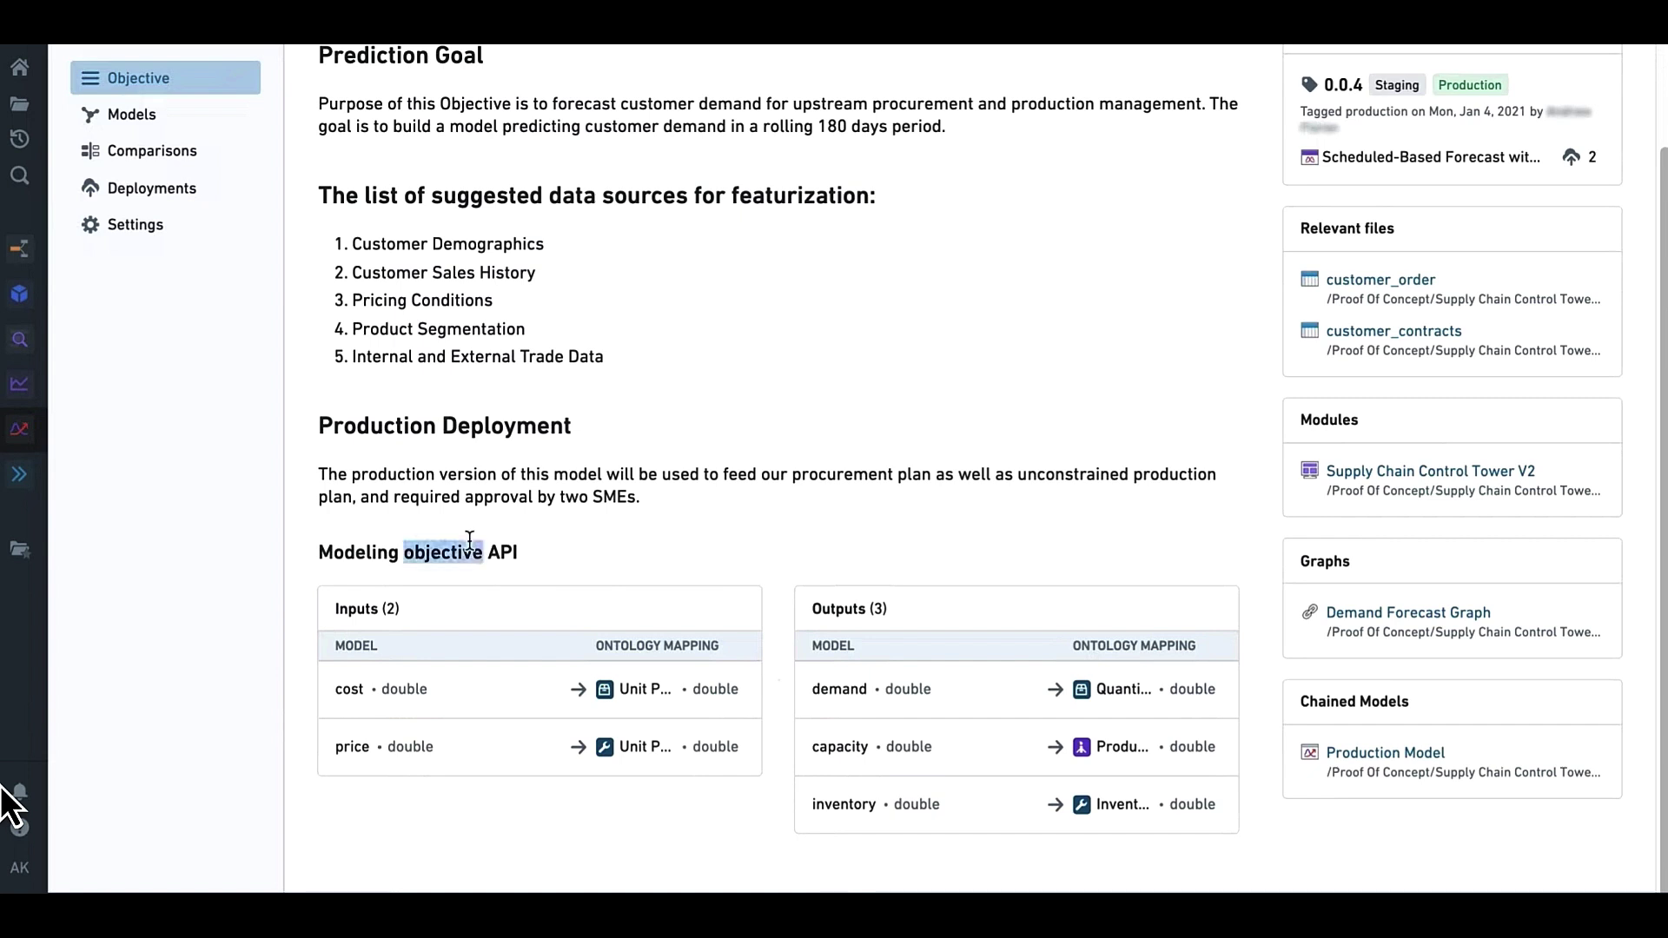
{"action": "left_click", "coordinate": [757, 559]}
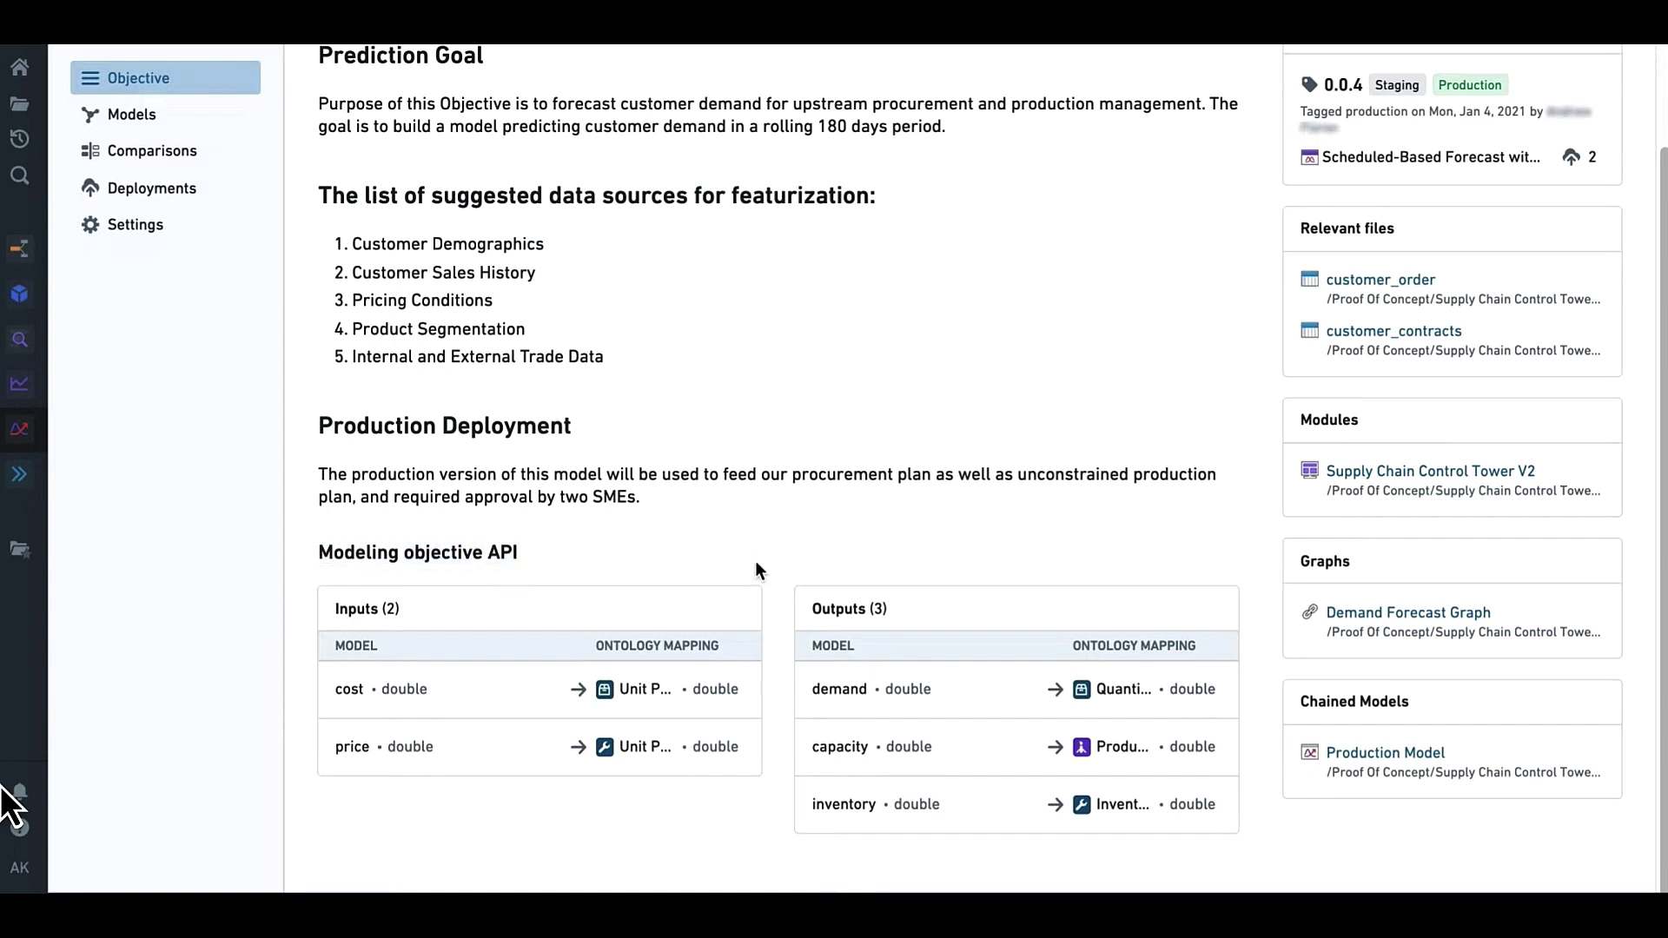